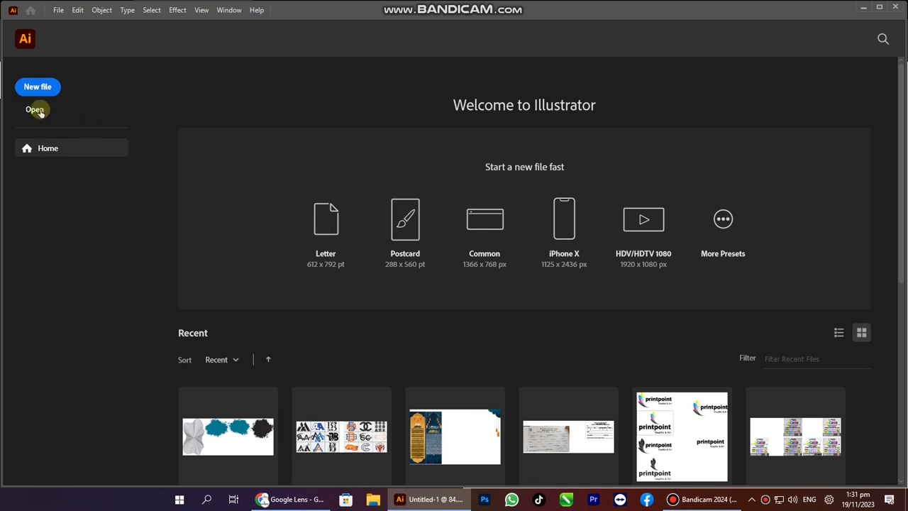
# Start a new document and dismiss the rectangle size prompt.
pyautogui.click(892, 12)
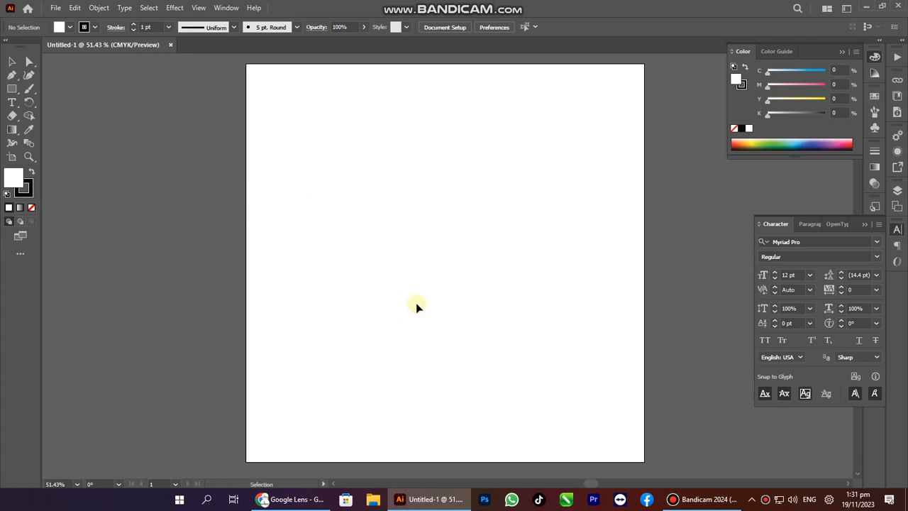
pyautogui.click(349, 121)
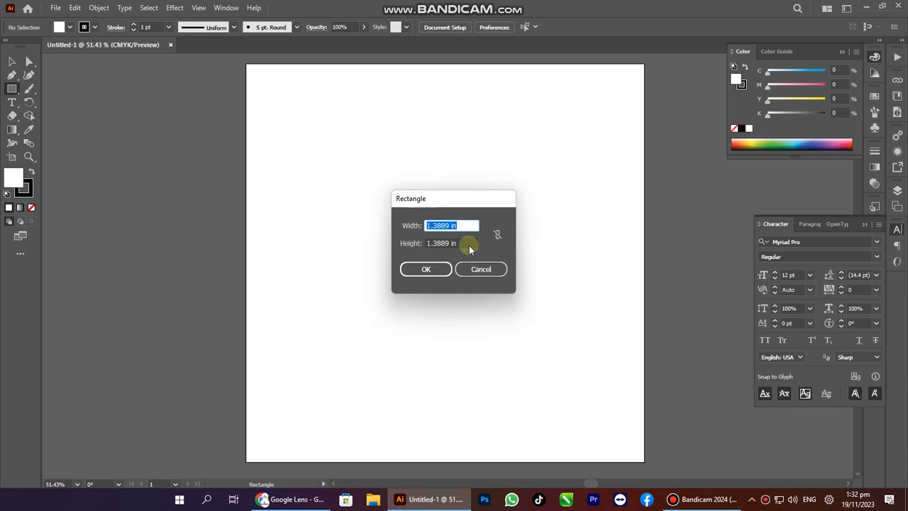
pyautogui.click(480, 270)
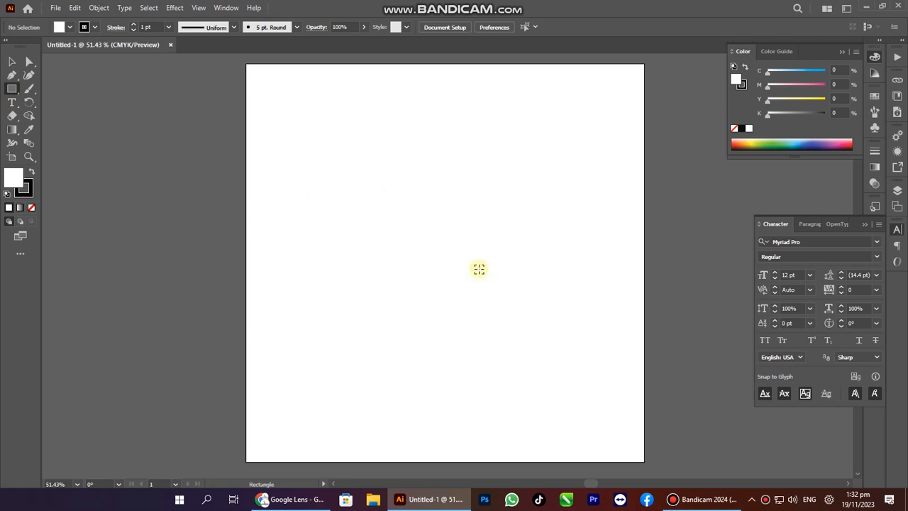
# Copy the reference photography poster from the browser and paste it into the document.
pyautogui.hotkey('alt', 'Tab')
pyautogui.click(12, 31)
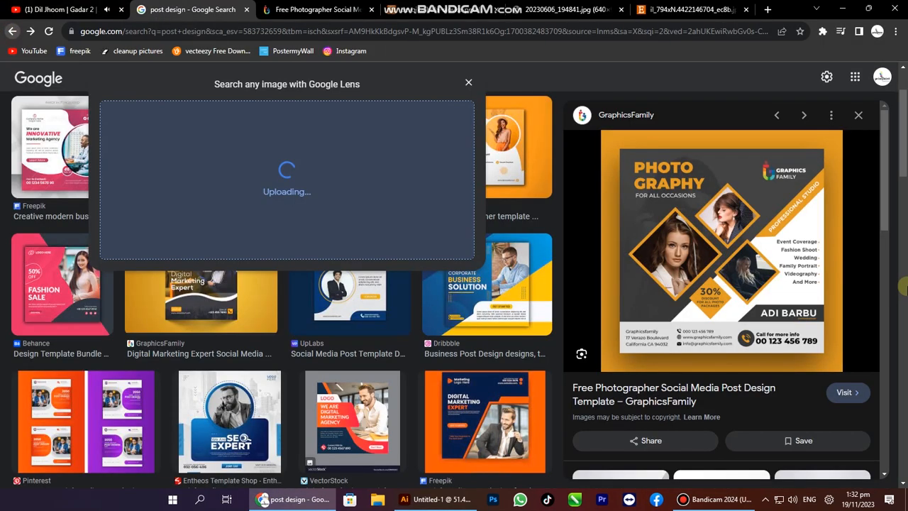
pyautogui.rightClick(679, 229)
pyautogui.click(712, 375)
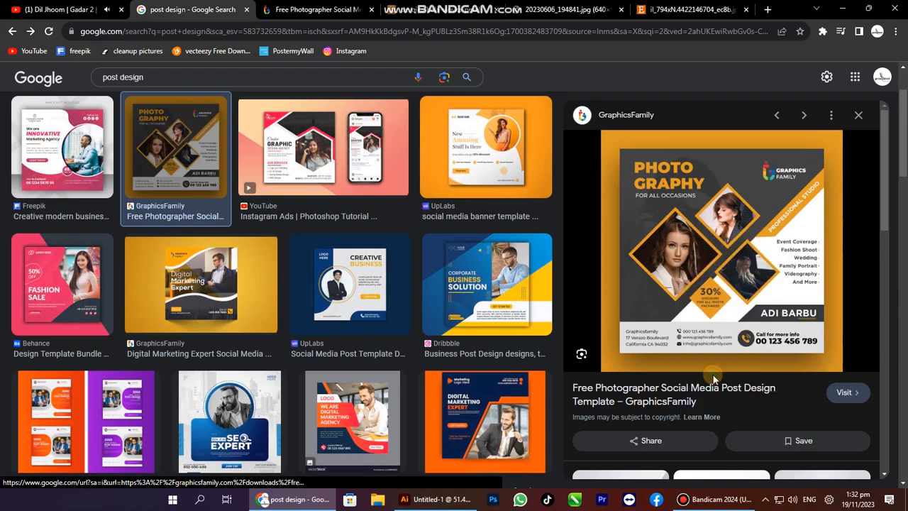
pyautogui.hotkey('alt', 'Tab')
pyautogui.hotkey('ctrl', 'v')
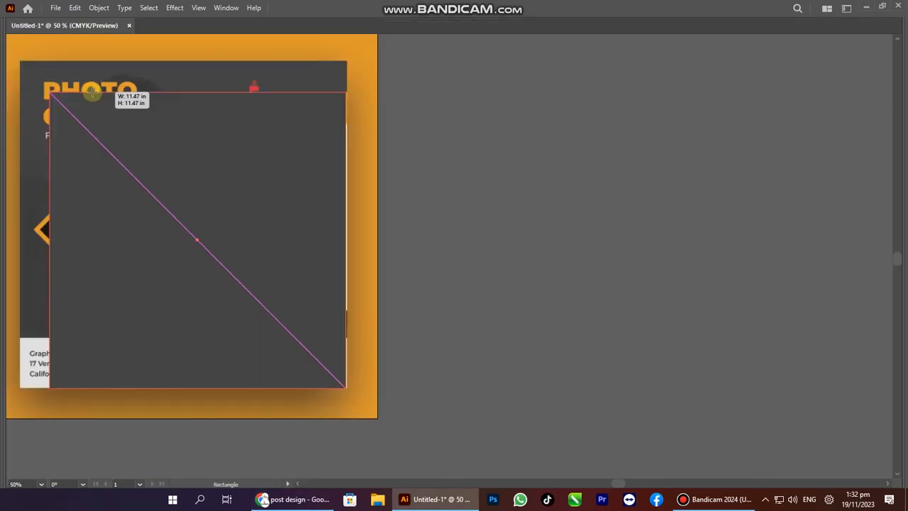
# Draw a new square over the poster and fill it white.
pyautogui.moveTo(99, 101); pyautogui.dragTo(99, 93)
pyautogui.moveTo(470, 342); pyautogui.dragTo(770, 344)
pyautogui.press('a')
pyautogui.keyDown('shift'); pyautogui.click(159, 376); pyautogui.keyUp('shift')
pyautogui.press('Tab')
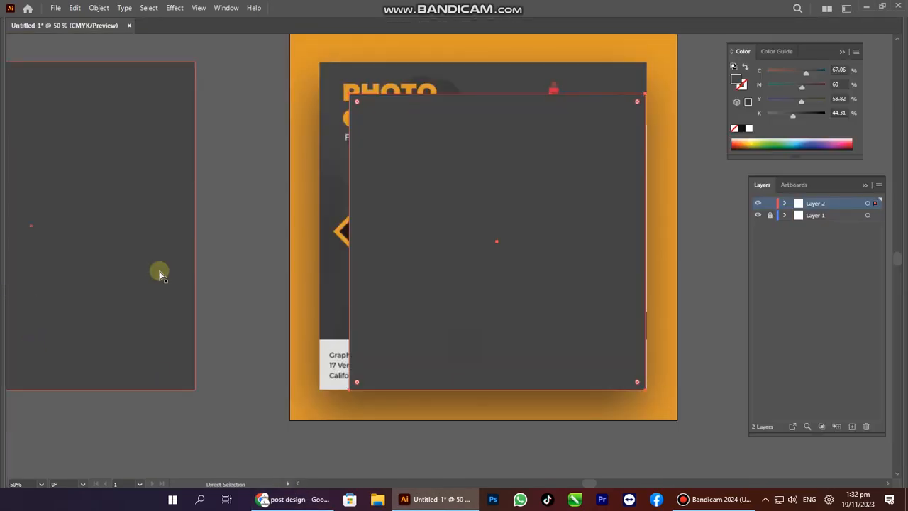
pyautogui.click(749, 130)
# Align the white square to the dark square's right edge, using the dark square as key object.
pyautogui.keyDown('shift'); pyautogui.click(179, 189); pyautogui.keyUp('shift')
pyautogui.press('v')
pyautogui.click(178, 189)
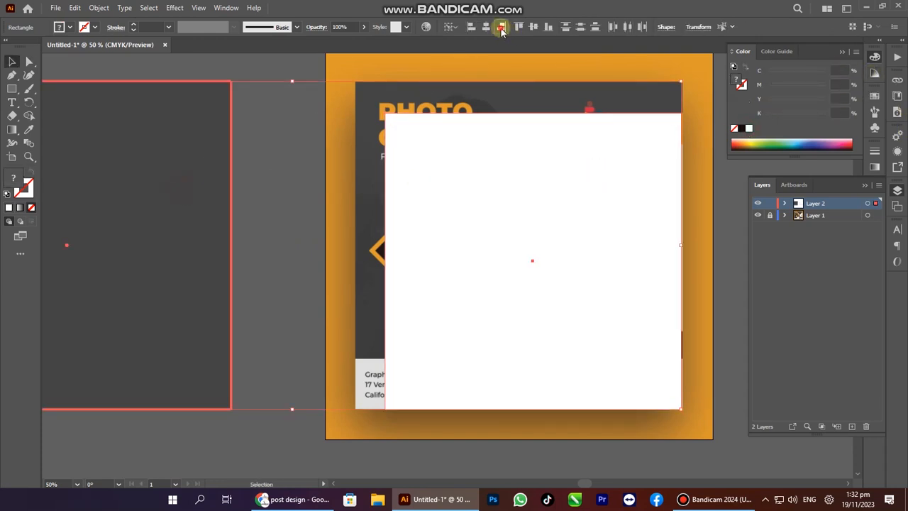
pyautogui.click(501, 29)
pyautogui.press('a')
pyautogui.click(283, 221)
pyautogui.press('Tab')
pyautogui.moveTo(305, 280); pyautogui.dragTo(628, 317)
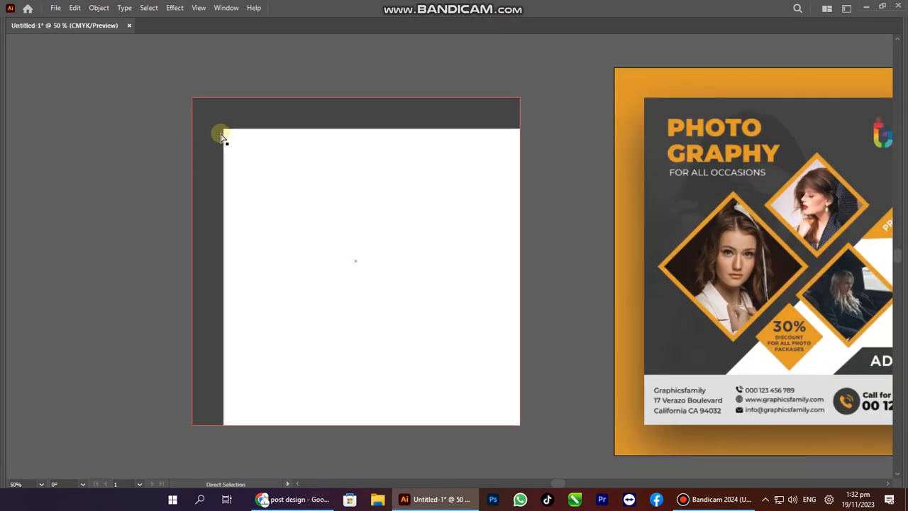
pyautogui.press('Tab')
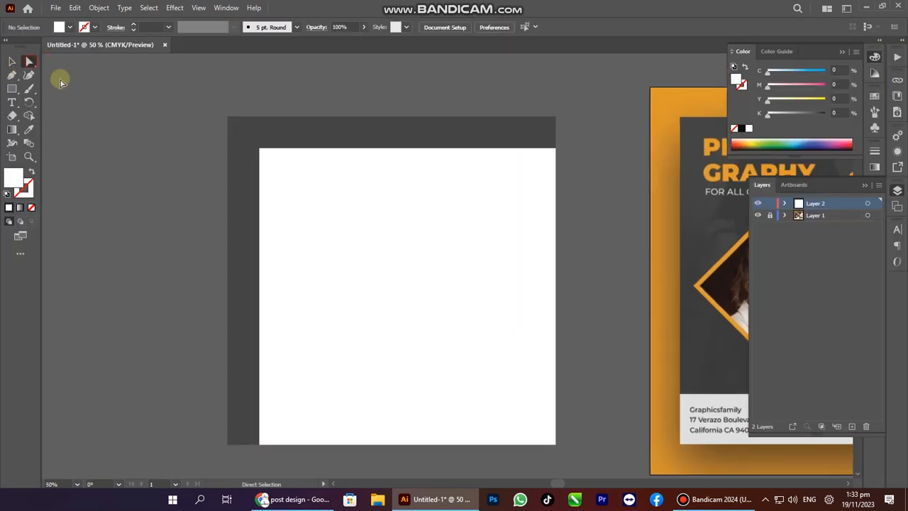
# Delete the white square's top-left anchor to make a triangle, then close the Layers and Color panels.
pyautogui.click(259, 148)
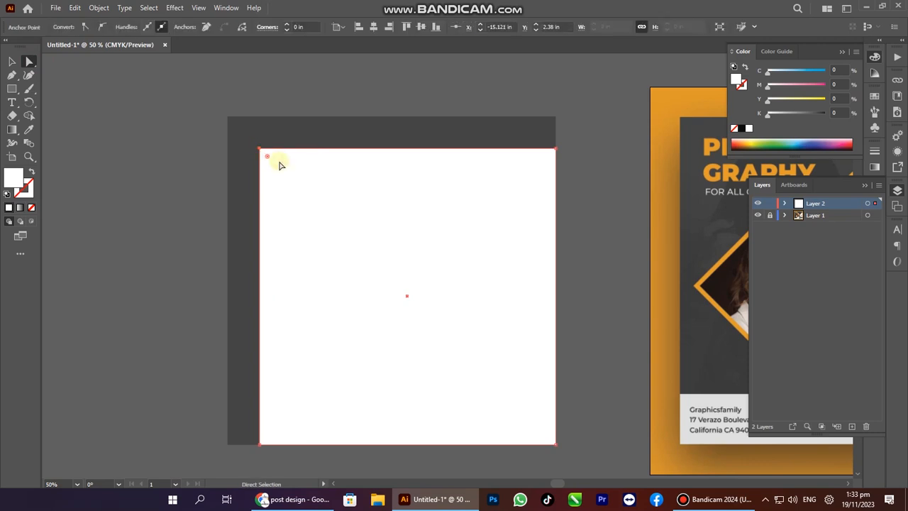
pyautogui.press('Delete')
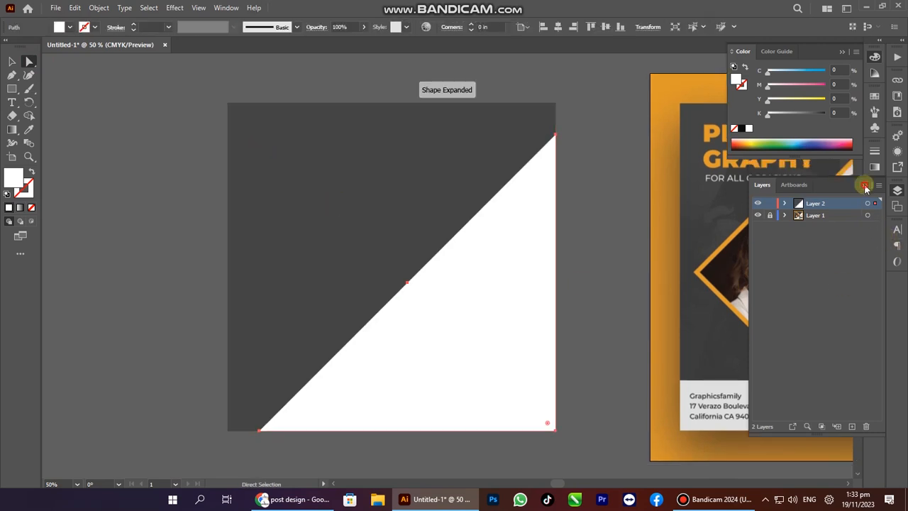
pyautogui.click(864, 186)
pyautogui.click(842, 54)
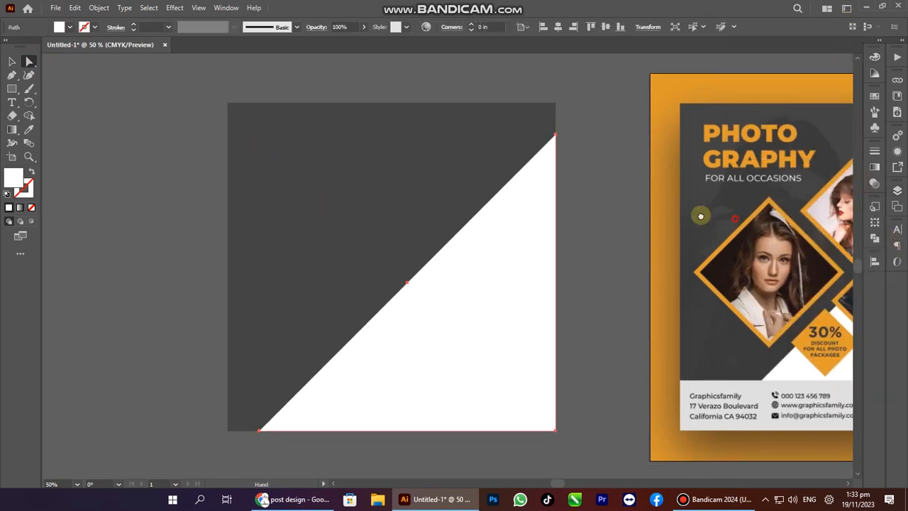
# Center the reference poster in view and switch to the browser's image results.
pyautogui.moveTo(700, 213); pyautogui.dragTo(432, 206)
pyautogui.moveTo(500, 281); pyautogui.dragTo(432, 273)
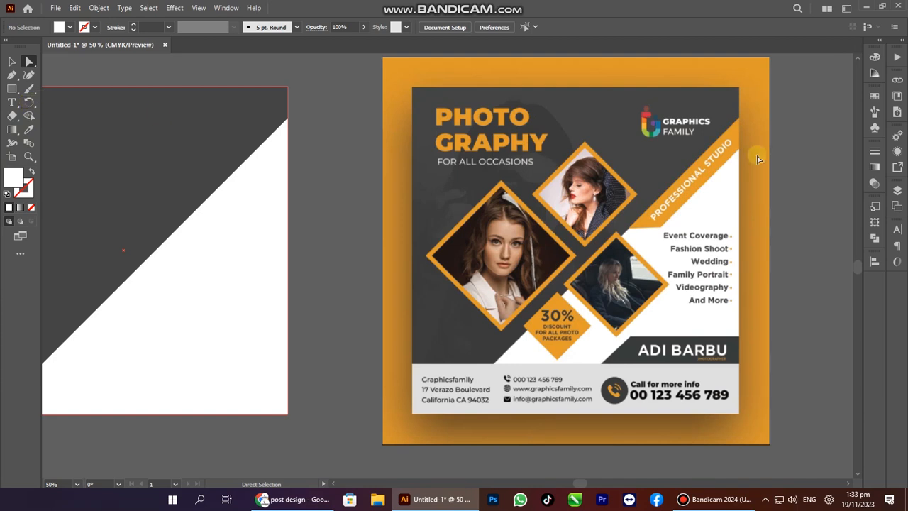
pyautogui.moveTo(764, 149); pyautogui.dragTo(622, 170)
pyautogui.moveTo(534, 220); pyautogui.dragTo(588, 215)
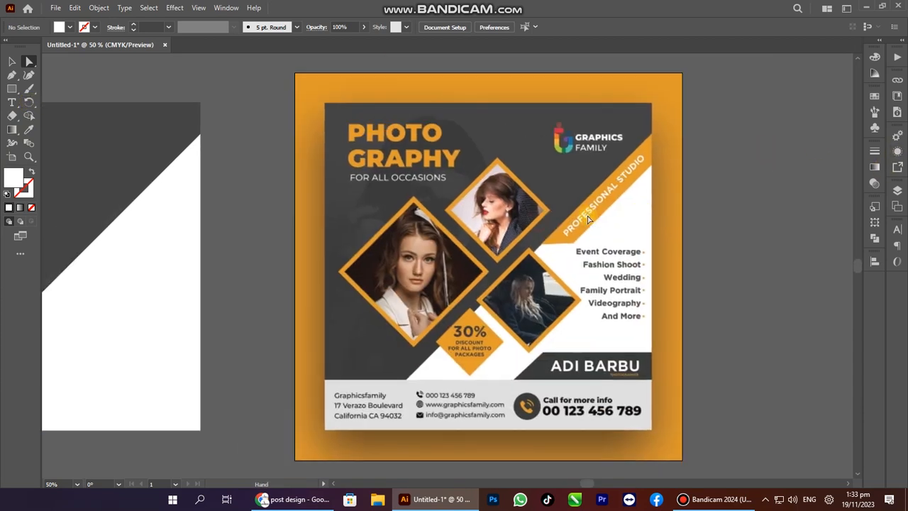
pyautogui.hotkey('alt', 'Tab')
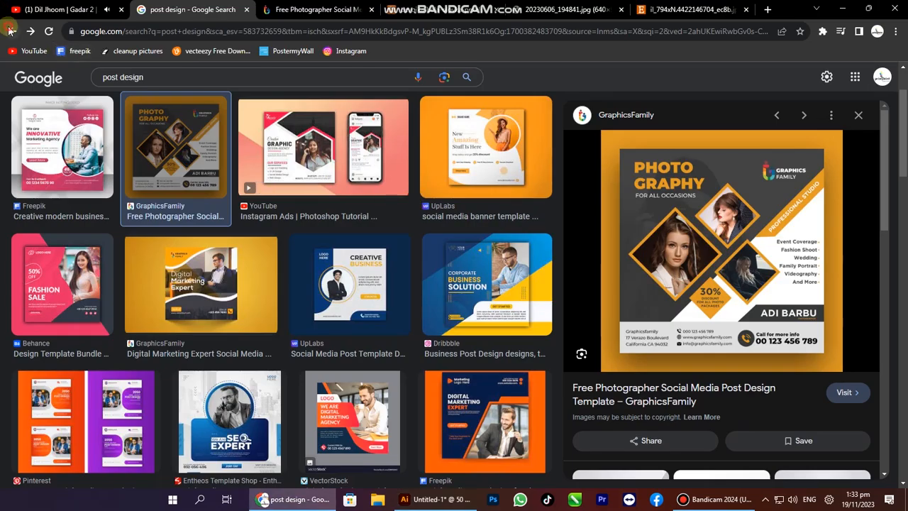
# Select the PHOTO GRAPHY heading text on the poster in Google Lens and return to Illustrator.
pyautogui.click(110, 124)
pyautogui.click(30, 31)
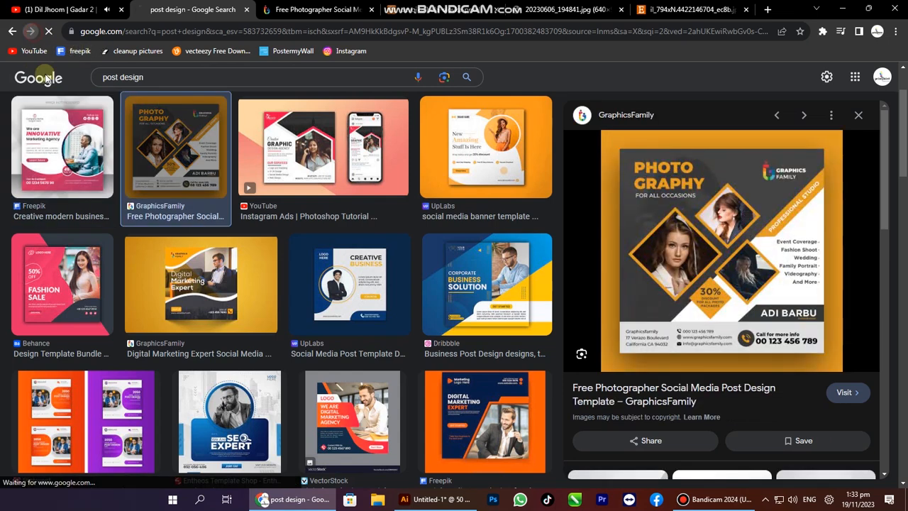
pyautogui.hotkey('alt', 'Tab')
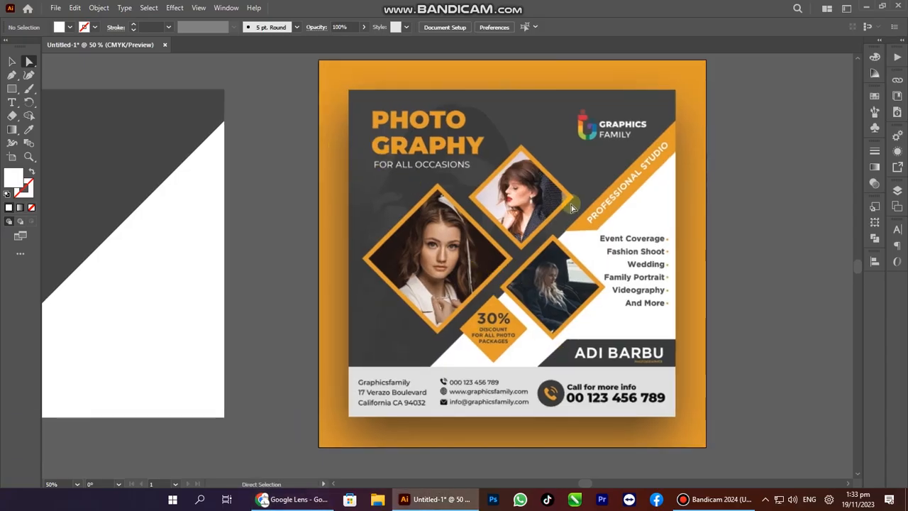
pyautogui.hotkey('alt', 'Tab')
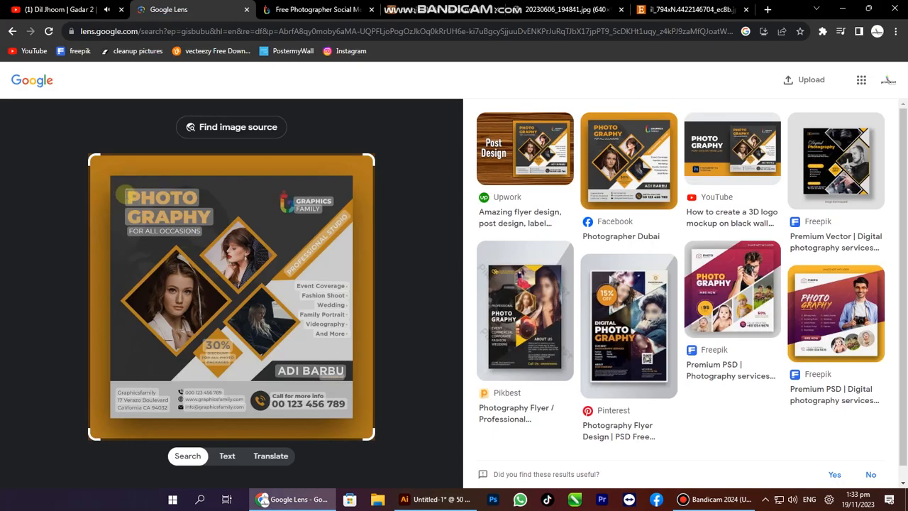
pyautogui.moveTo(125, 196); pyautogui.dragTo(199, 220)
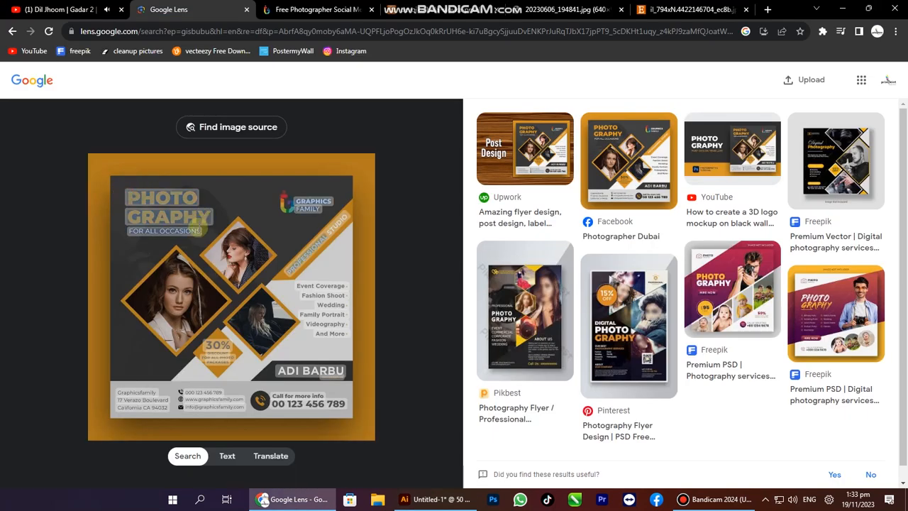
pyautogui.hotkey('alt', 'Tab')
pyautogui.moveTo(180, 161); pyautogui.dragTo(373, 199)
pyautogui.moveTo(559, 151); pyautogui.dragTo(648, 219)
pyautogui.moveTo(441, 223); pyautogui.dragTo(198, 203)
# Paste the PHOTOGRAPHY text, enlarge it, and break it into PHOTO and GRAPHY lines.
pyautogui.hotkey('ctrl', 'v')
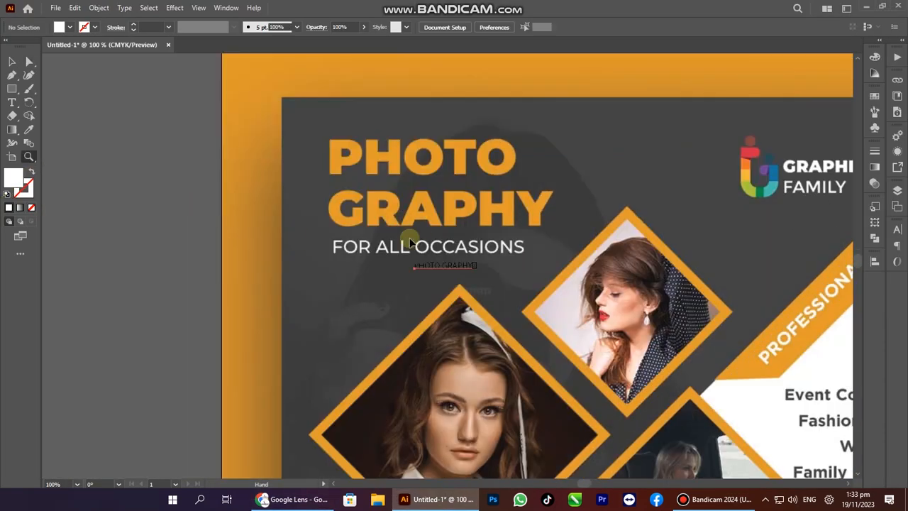
pyautogui.moveTo(446, 269); pyautogui.dragTo(444, 312)
pyautogui.doubleClick(423, 260)
pyautogui.press('Return')
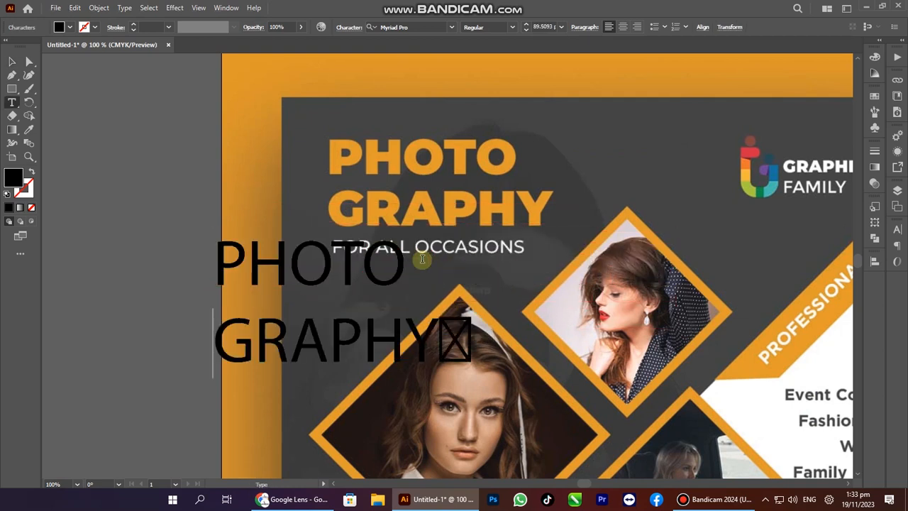
pyautogui.press('Escape')
# Delete the stray glyph after GRAPHY.
pyautogui.moveTo(320, 255); pyautogui.dragTo(207, 207)
pyautogui.press('t')
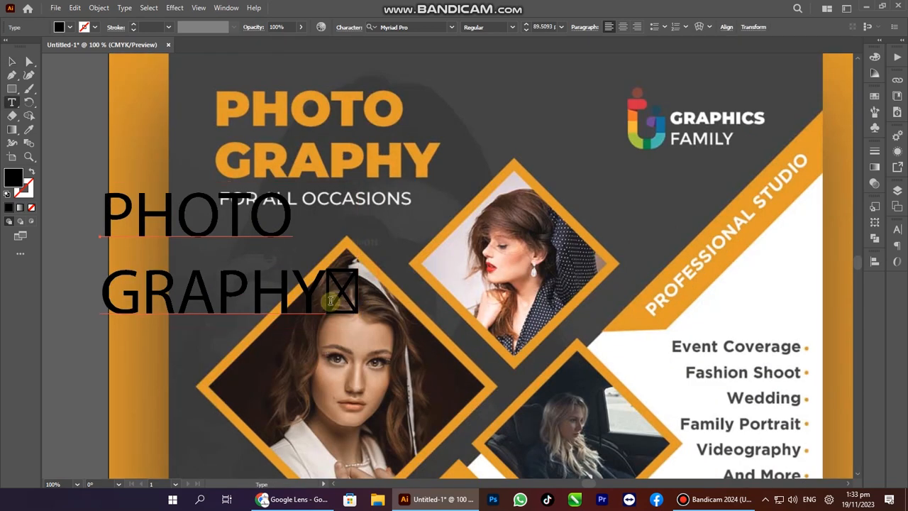
pyautogui.moveTo(328, 301); pyautogui.dragTo(373, 298)
pyautogui.press('BackSpace')
pyautogui.press('Escape')
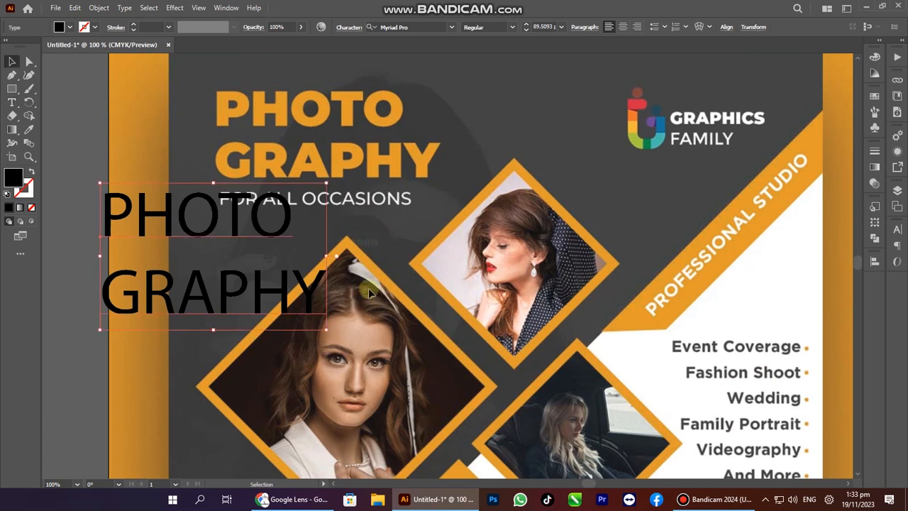
# Move the heading onto the dark square's top-left corner.
pyautogui.keyDown('ctrl'); pyautogui.keyDown('alt'); pyautogui.click(203, 268); pyautogui.keyUp('alt'); pyautogui.keyUp('ctrl')
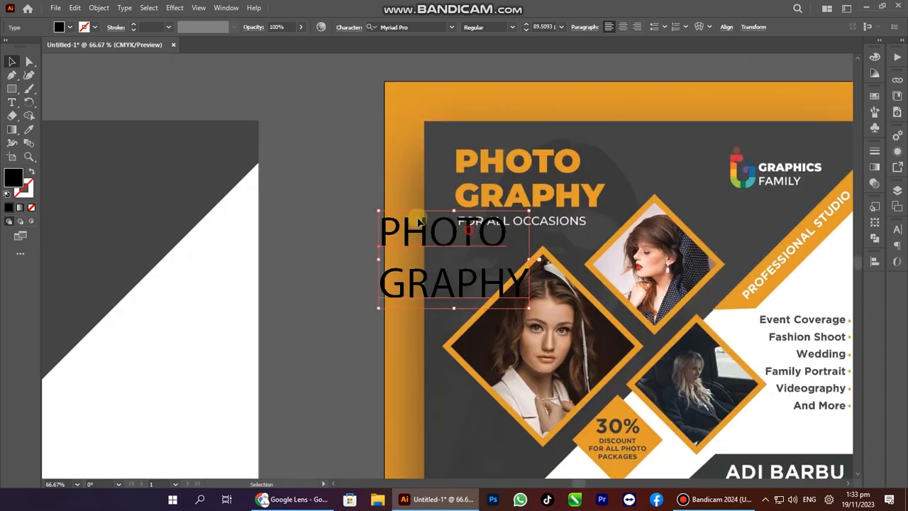
pyautogui.moveTo(468, 232); pyautogui.dragTo(273, 165)
pyautogui.moveTo(315, 186); pyautogui.dragTo(260, 176)
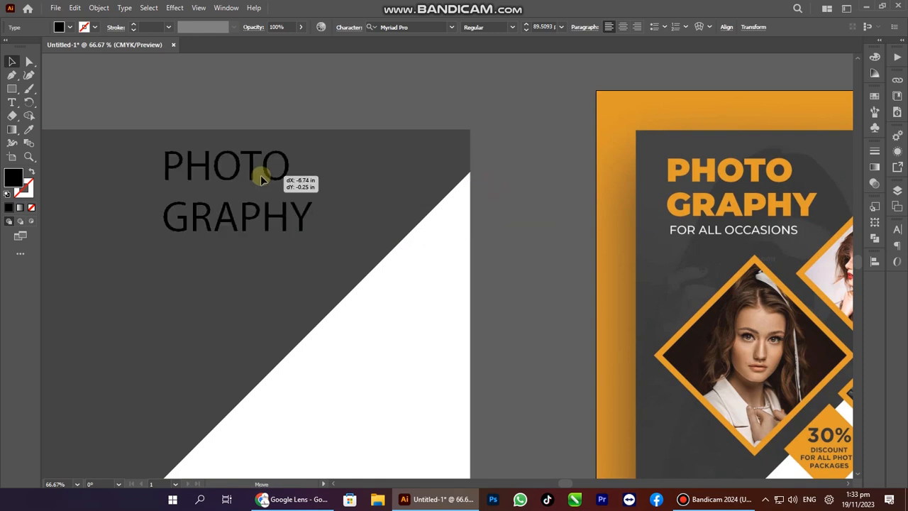
pyautogui.press('Tab')
pyautogui.press('Tab')
pyautogui.moveTo(510, 128); pyautogui.dragTo(360, 148)
pyautogui.click(430, 27)
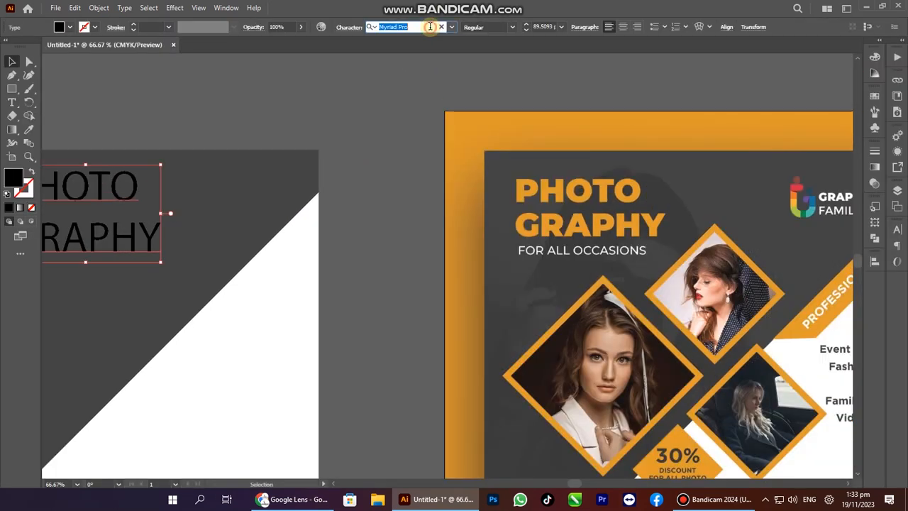
# Browse the font list and apply Alfredo Heavy to the PHOTO GRAPHY heading.
pyautogui.click(451, 27)
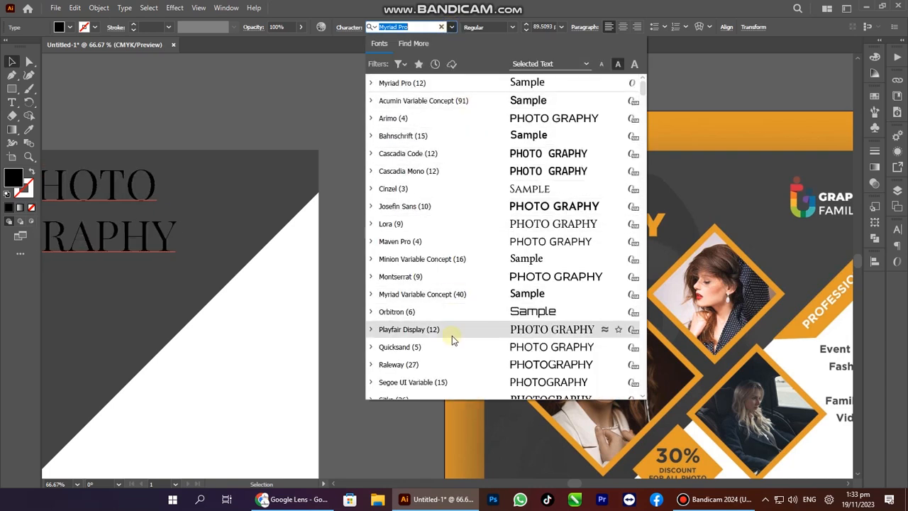
pyautogui.scroll(-5, 452, 336)
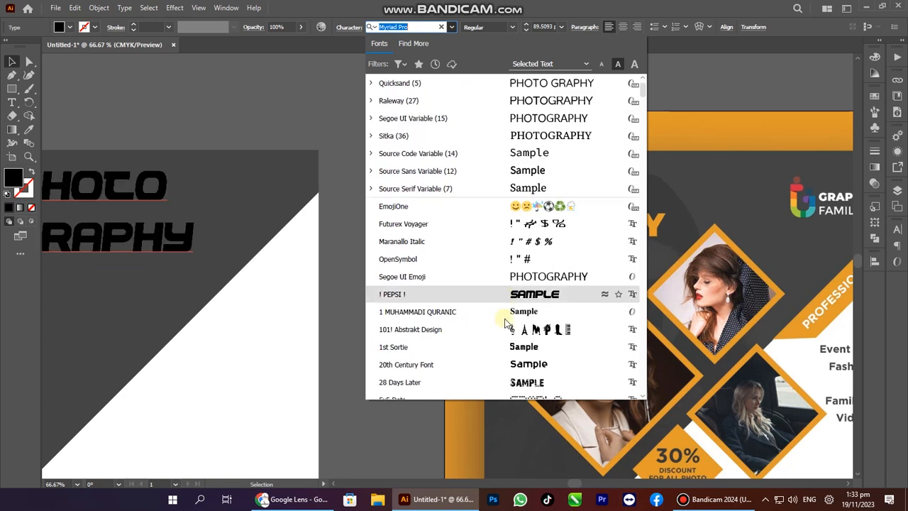
pyautogui.scroll(-4, 505, 305)
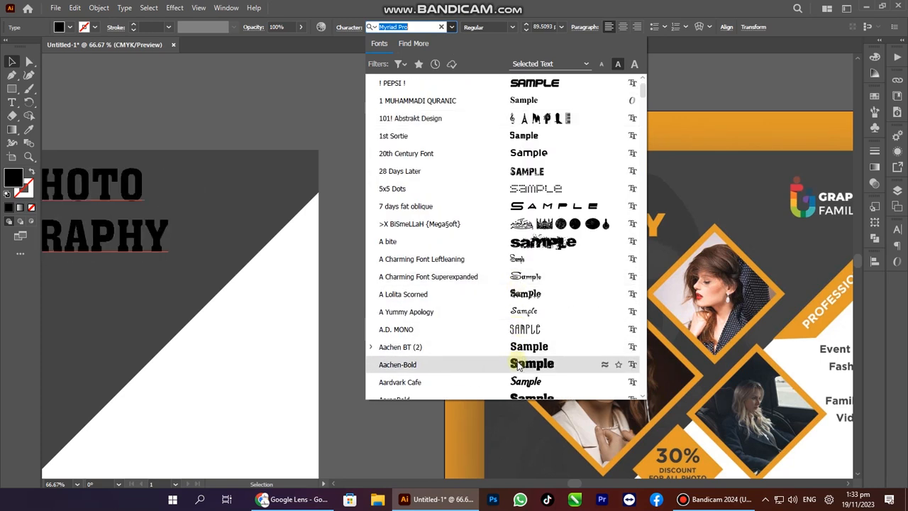
pyautogui.scroll(-4, 518, 364)
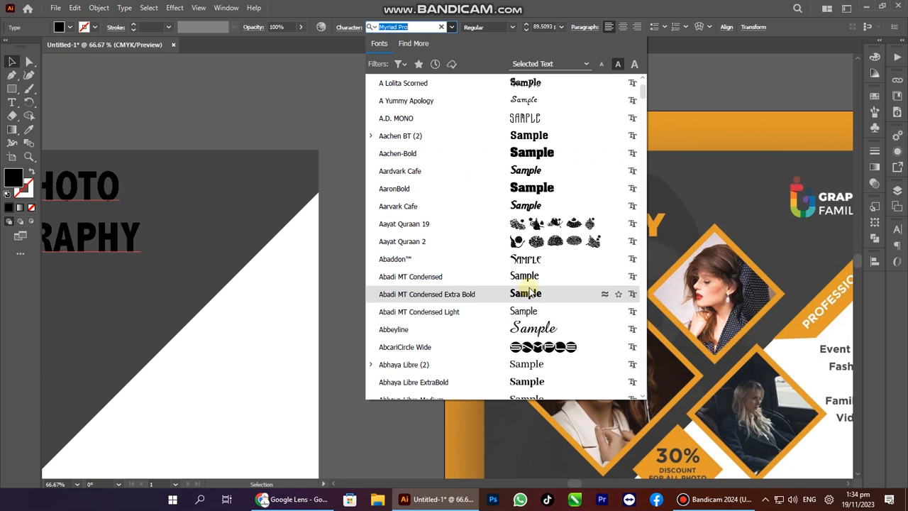
pyautogui.scroll(-5, 528, 294)
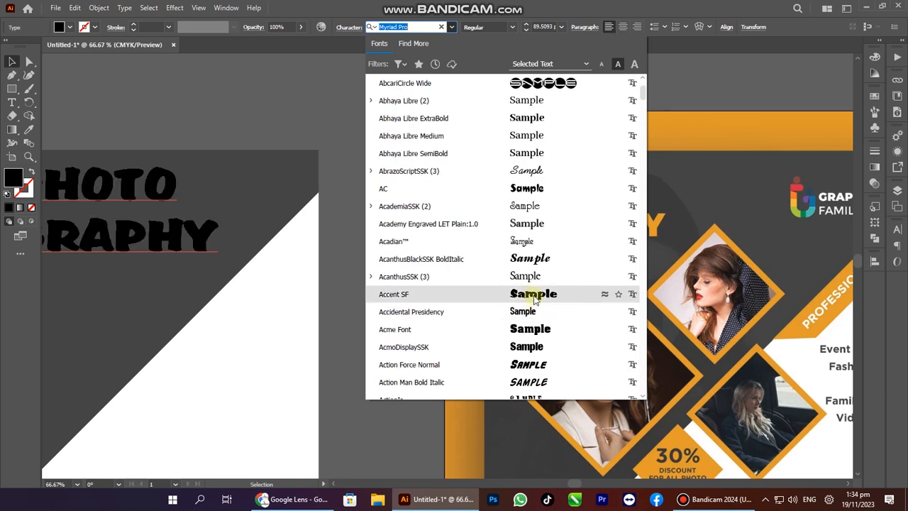
pyautogui.scroll(-2, 534, 298)
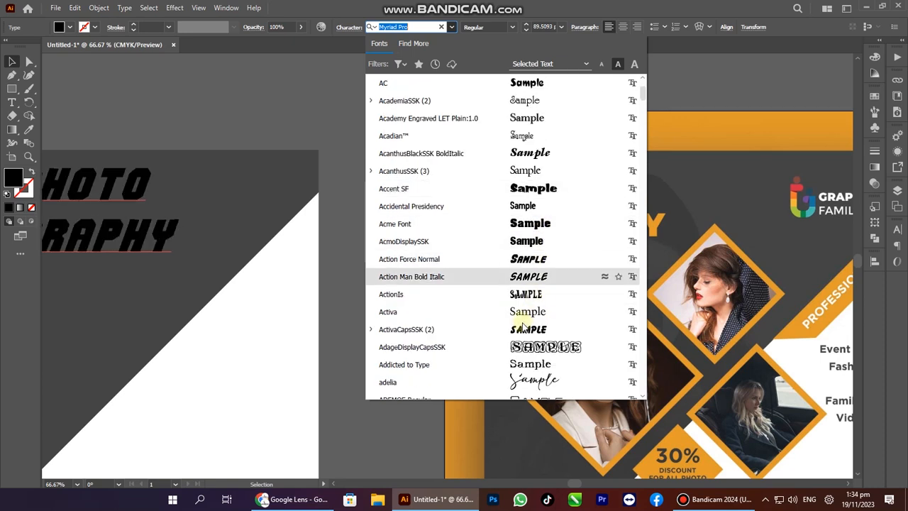
pyautogui.scroll(-2, 523, 327)
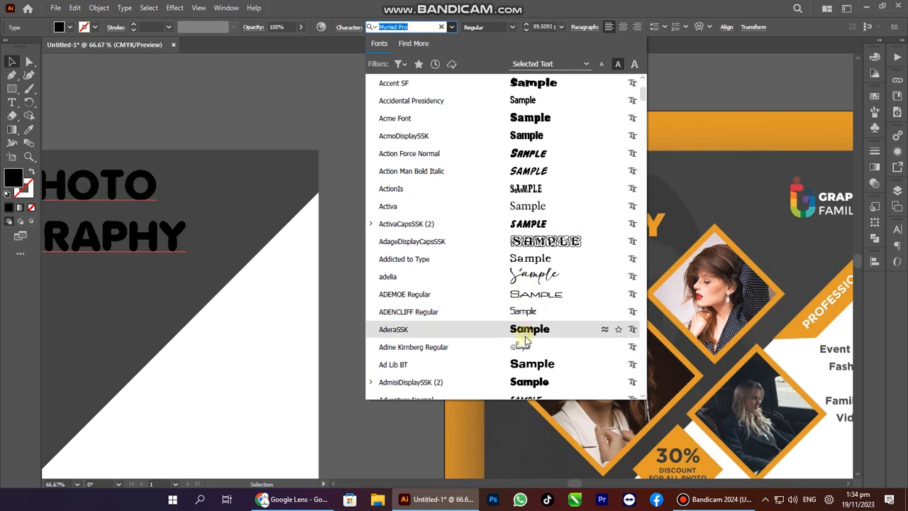
pyautogui.scroll(-2, 525, 341)
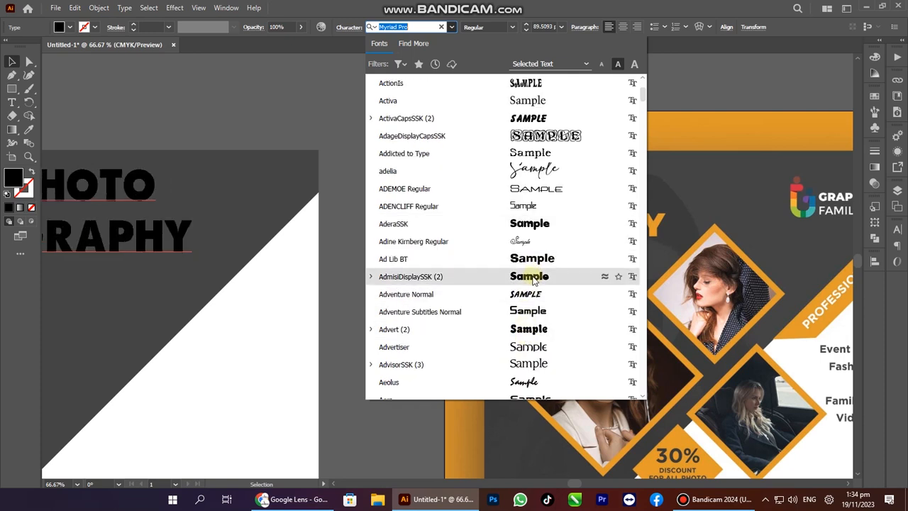
pyautogui.scroll(-4, 534, 281)
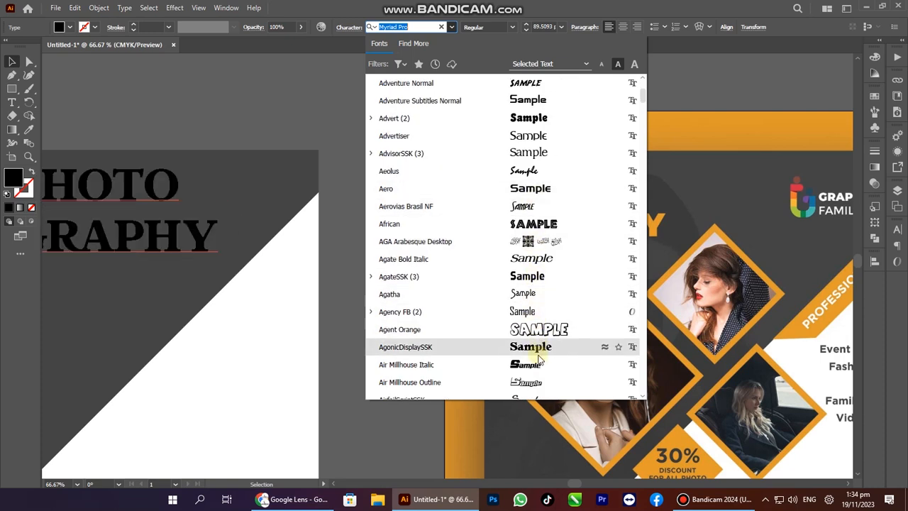
pyautogui.scroll(-1, 529, 305)
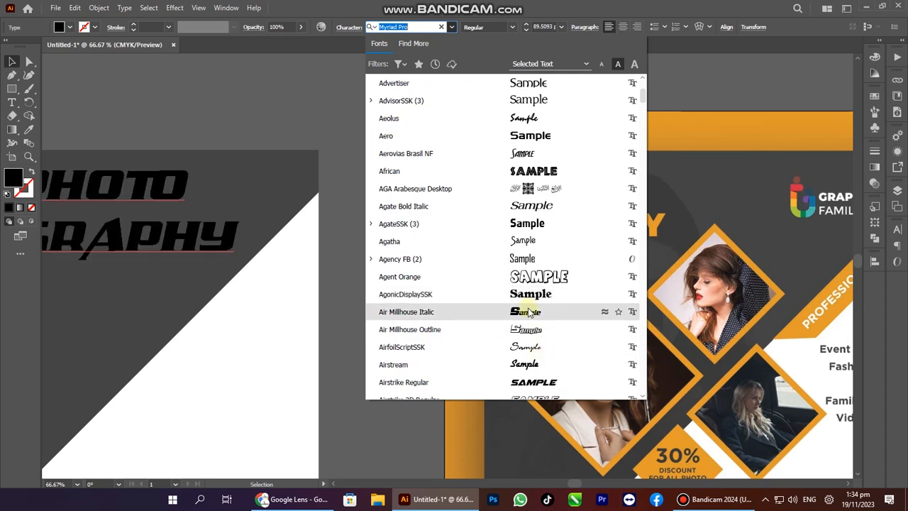
pyautogui.scroll(-2, 529, 312)
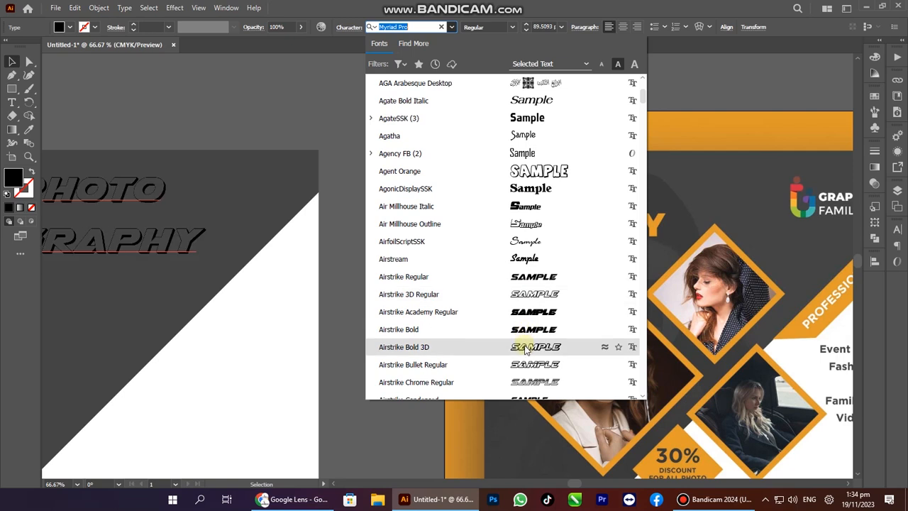
pyautogui.scroll(-4, 532, 347)
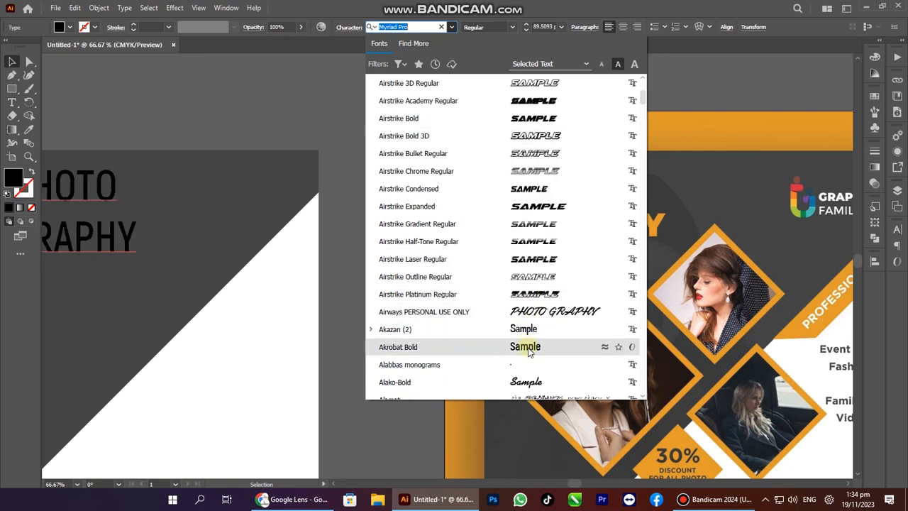
pyautogui.scroll(-3, 528, 320)
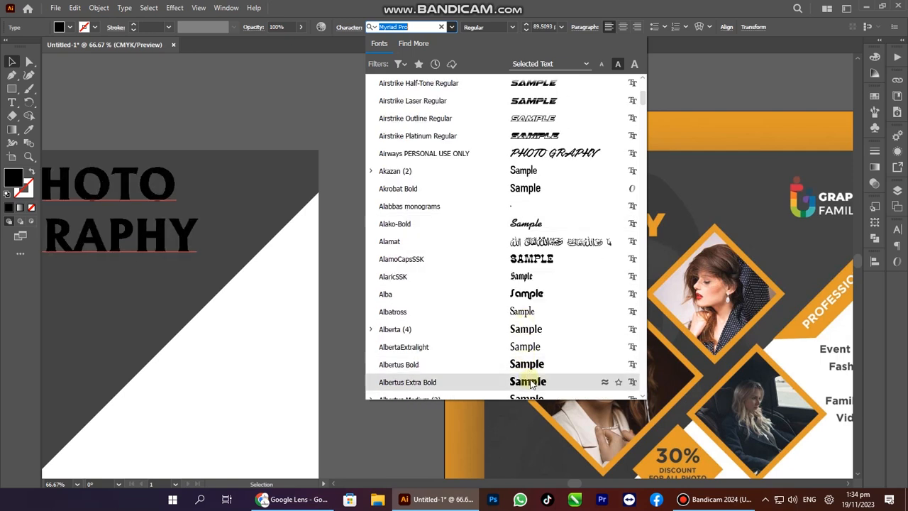
pyautogui.scroll(-4, 528, 379)
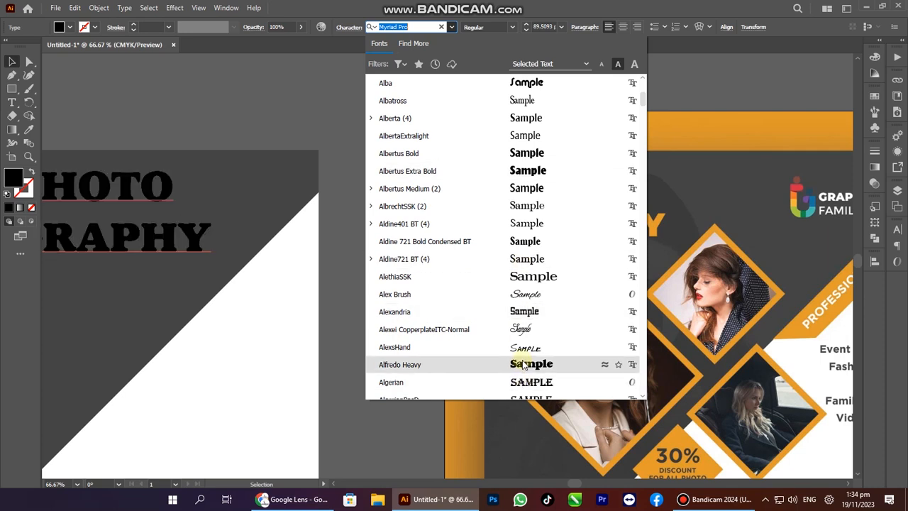
pyautogui.click(526, 364)
# Shift the heading left on the artboard and enter its text for editing.
pyautogui.press('Tab')
pyautogui.moveTo(404, 270); pyautogui.dragTo(287, 271)
pyautogui.press('Tab')
pyautogui.doubleClick(273, 270)
pyautogui.doubleClick(276, 272)
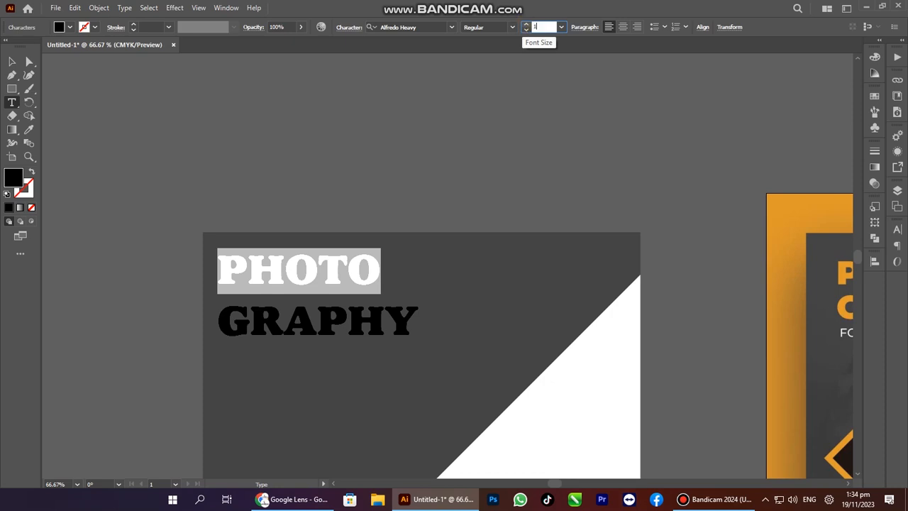
# Set GRAPHY to 81 pt and tighten its leading under PHOTO.
pyautogui.doubleClick(277, 318)
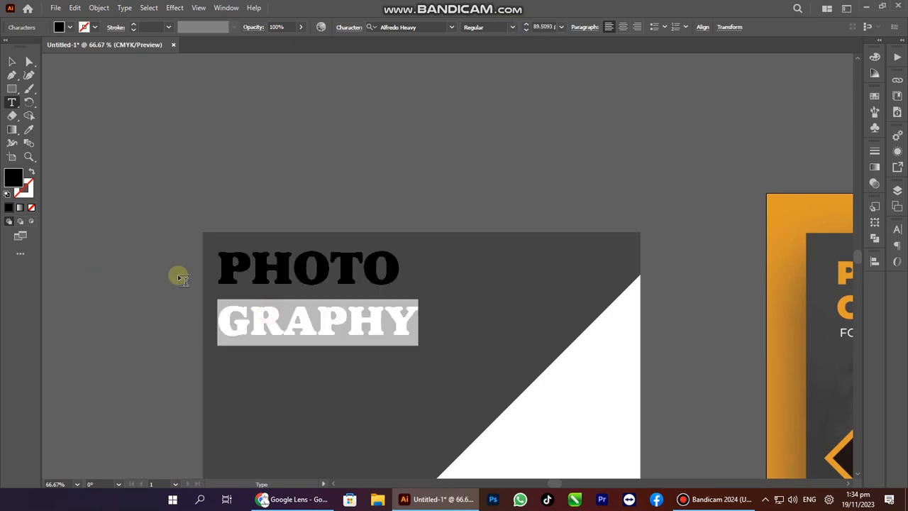
pyautogui.click(526, 32)
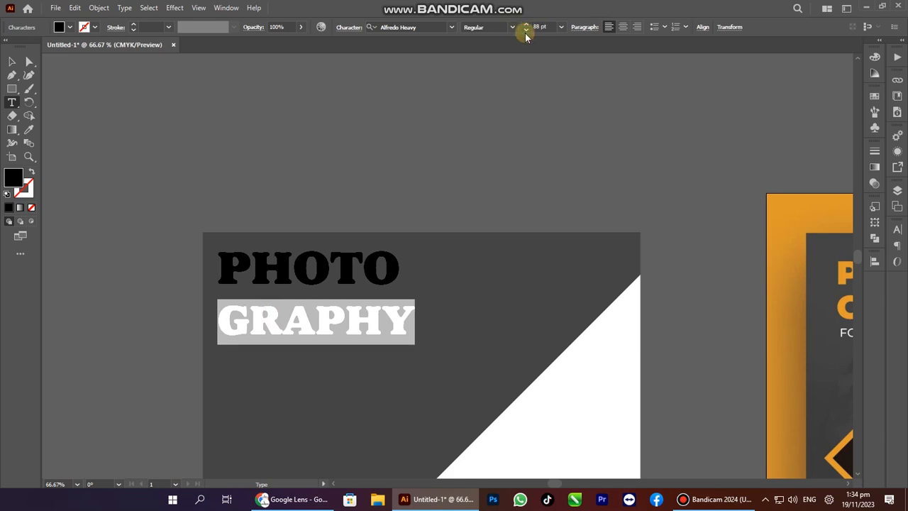
pyautogui.click(525, 31)
pyautogui.click(525, 32)
pyautogui.click(525, 32)
pyautogui.click(526, 32)
pyautogui.click(526, 32)
pyautogui.hotkey('alt', 'Up')
pyautogui.hotkey('alt', 'Up')
pyautogui.hotkey('alt', 'Up')
pyautogui.hotkey('alt', 'Up')
pyautogui.hotkey('alt', 'Up')
pyautogui.hotkey('alt', 'Up')
pyautogui.hotkey('alt', 'Up')
pyautogui.hotkey('alt', 'Up')
pyautogui.hotkey('alt', 'Up')
pyautogui.hotkey('alt', 'Up')
pyautogui.hotkey('alt', 'Up')
pyautogui.hotkey('alt', 'Up')
pyautogui.hotkey('alt', 'Up')
pyautogui.hotkey('alt', 'Up')
pyautogui.hotkey('alt', 'Up')
pyautogui.hotkey('alt', 'Up')
pyautogui.hotkey('alt', 'Up')
pyautogui.hotkey('alt', 'Up')
pyautogui.hotkey('alt', 'Up')
pyautogui.hotkey('alt', 'Up')
pyautogui.hotkey('alt', 'Up')
pyautogui.hotkey('alt', 'Up')
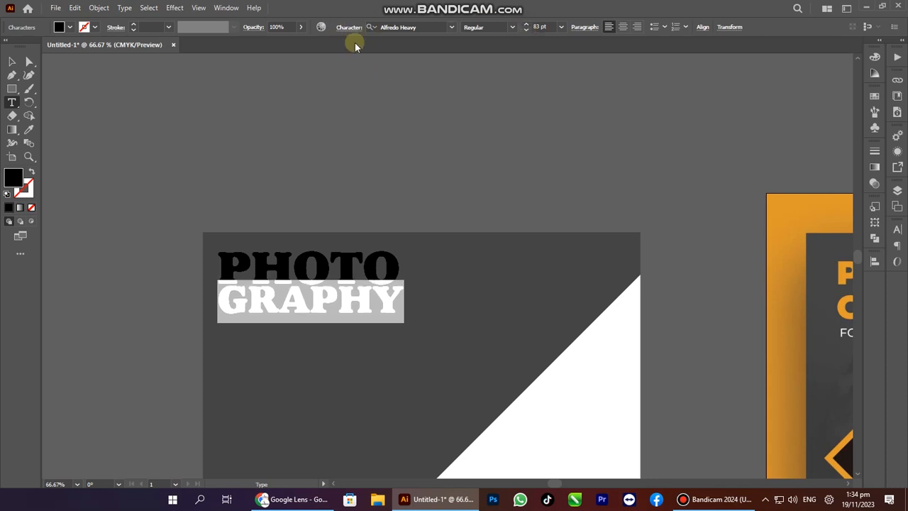
pyautogui.click(526, 31)
pyautogui.click(527, 32)
pyautogui.click(526, 31)
pyautogui.click(527, 31)
pyautogui.click(526, 29)
pyautogui.click(526, 24)
pyautogui.click(526, 24)
pyautogui.click(526, 24)
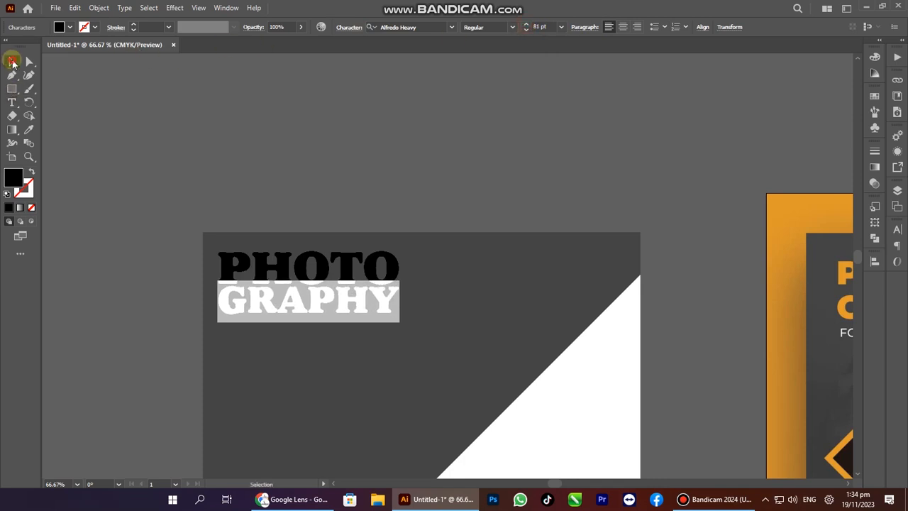
# Reposition the heading near the top-left corner and scale it larger.
pyautogui.click(13, 62)
pyautogui.moveTo(304, 262); pyautogui.dragTo(326, 265)
pyautogui.moveTo(427, 321); pyautogui.dragTo(257, 228)
pyautogui.moveTo(385, 237); pyautogui.dragTo(406, 262)
# Make the heading white, then eyedrop the reference frame's orange onto it.
pyautogui.click(875, 57)
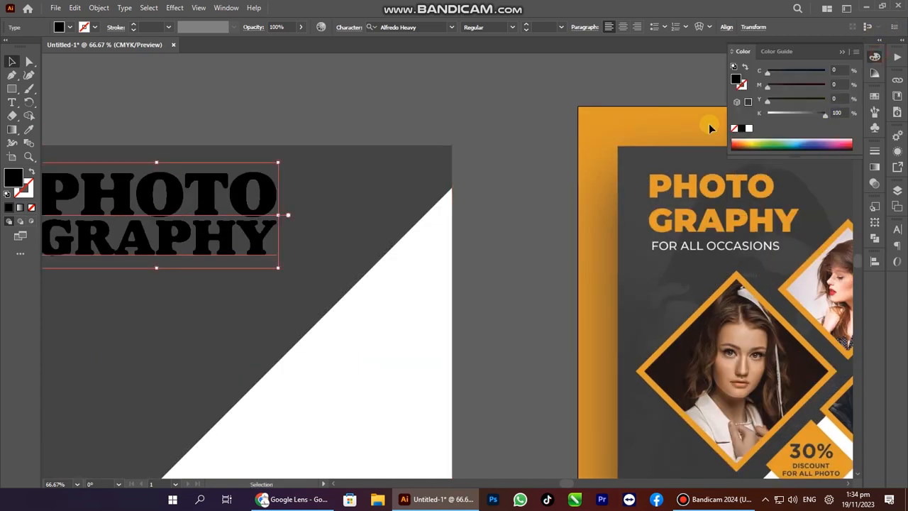
pyautogui.click(750, 129)
pyautogui.moveTo(541, 237); pyautogui.dragTo(586, 194)
pyautogui.press('a')
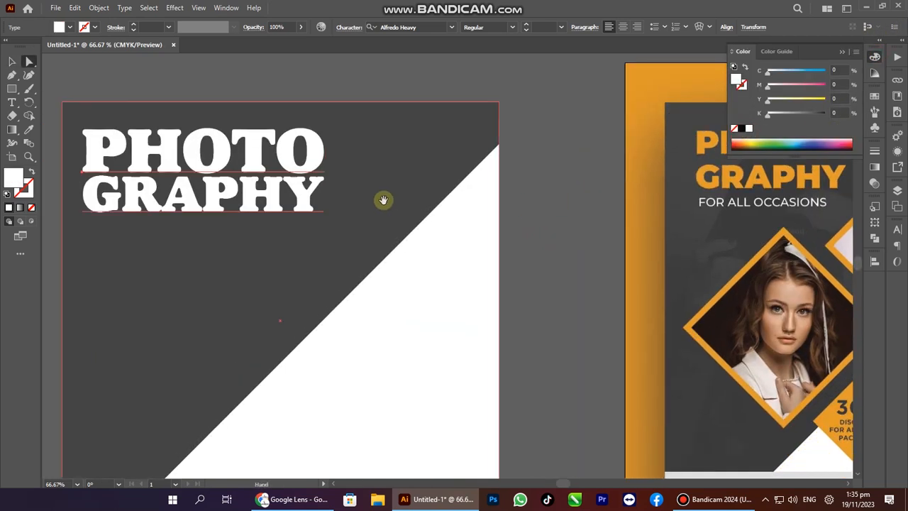
pyautogui.moveTo(383, 200); pyautogui.dragTo(356, 198)
pyautogui.moveTo(531, 197); pyautogui.dragTo(522, 227)
pyautogui.press('v')
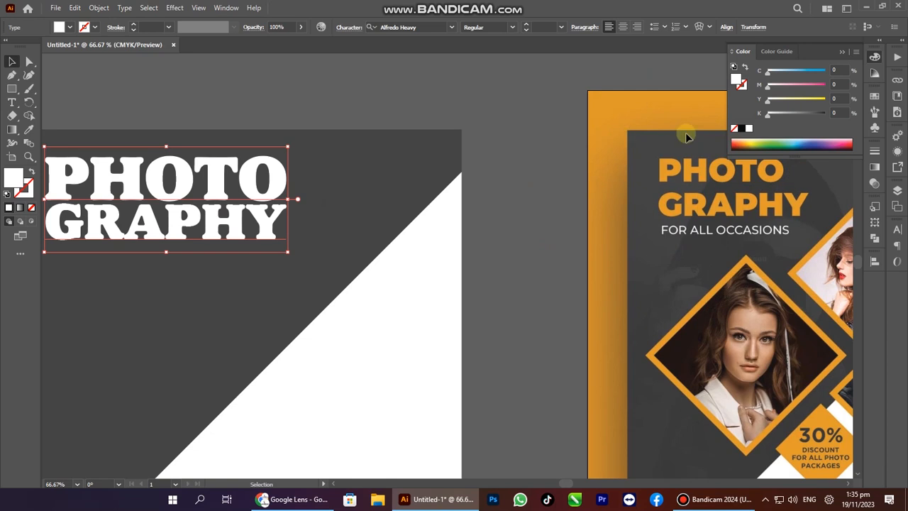
pyautogui.press('o')
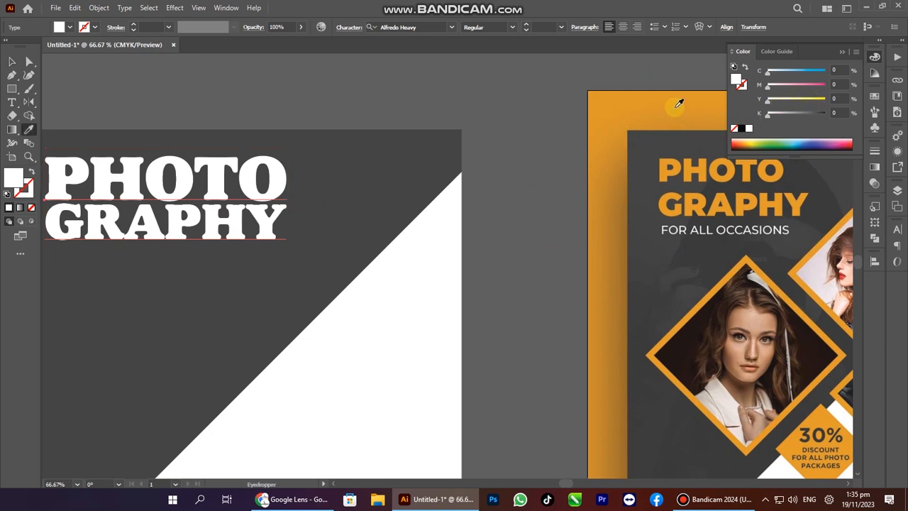
pyautogui.click(679, 104)
# Alt-drag a copy of the heading to sit below it.
pyautogui.moveTo(284, 197); pyautogui.dragTo(313, 182)
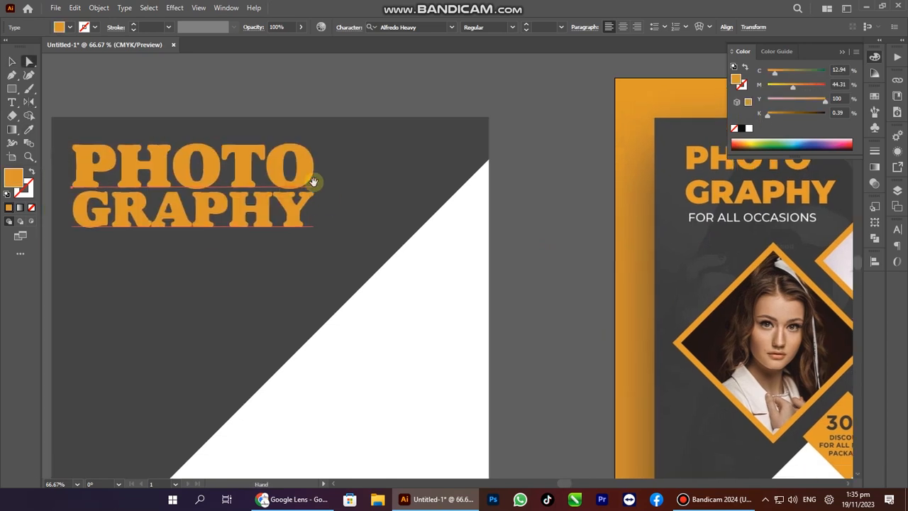
pyautogui.press('v')
pyautogui.moveTo(257, 166); pyautogui.dragTo(254, 261)
pyautogui.press('t')
# Select and copy FOR ALL OCCASIONS from the reference in Google Lens.
pyautogui.hotkey('alt', 'Tab')
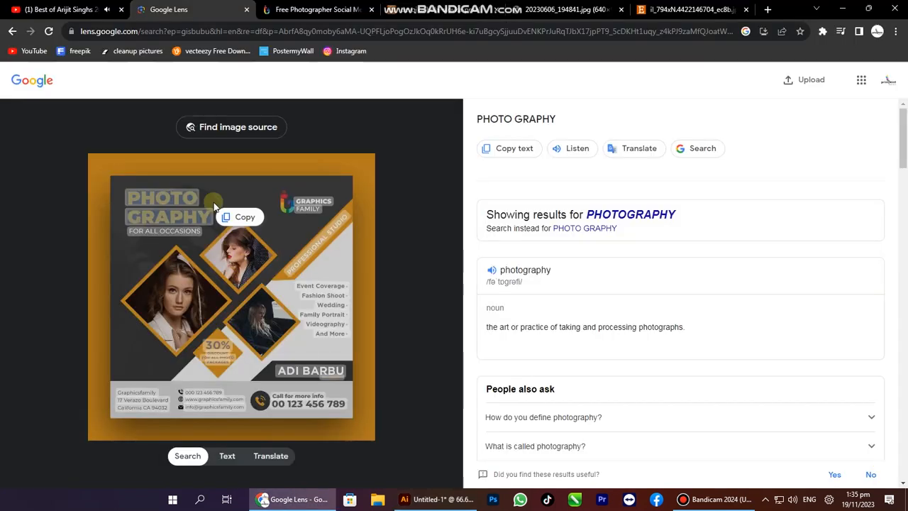
pyautogui.click(170, 230)
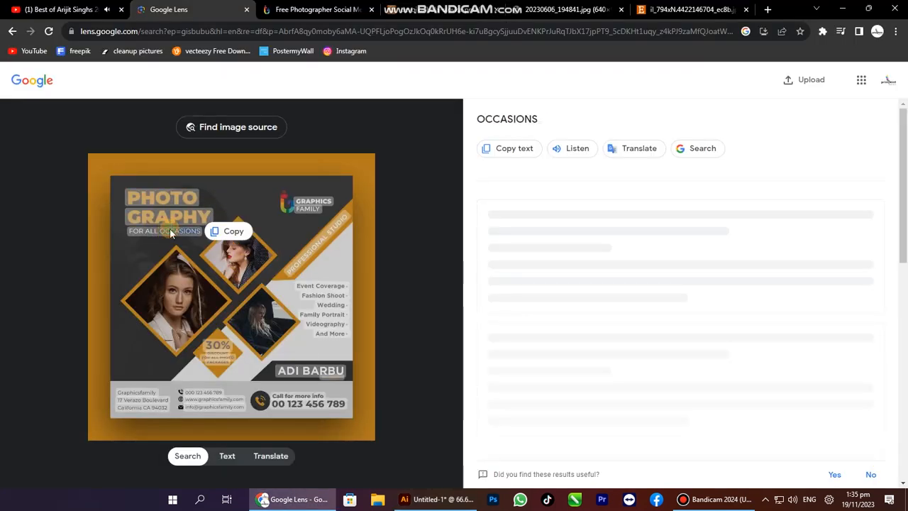
pyautogui.click(170, 232)
pyautogui.hotkey('ctrl', 'c')
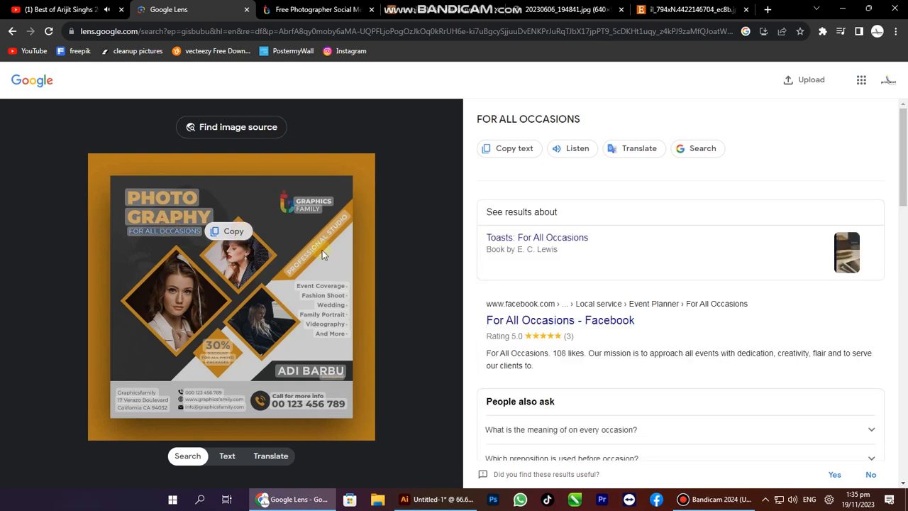
pyautogui.hotkey('alt', 'Tab')
# Replace the copy's text with FOR ALL OCCASIONS in Arial Bold, resized to about 47.7 pt.
pyautogui.click(259, 300)
pyautogui.hotkey('ctrl', 'a')
pyautogui.hotkey('ctrl', 'v')
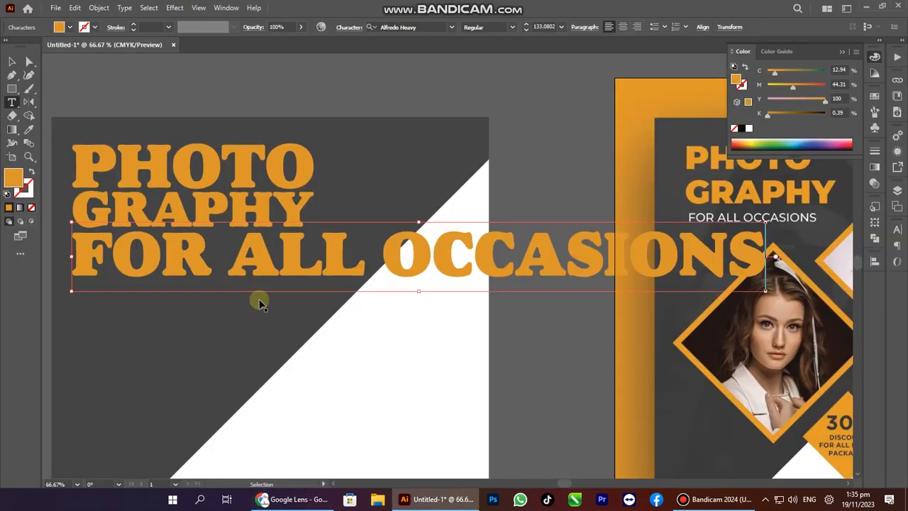
pyautogui.press('Escape')
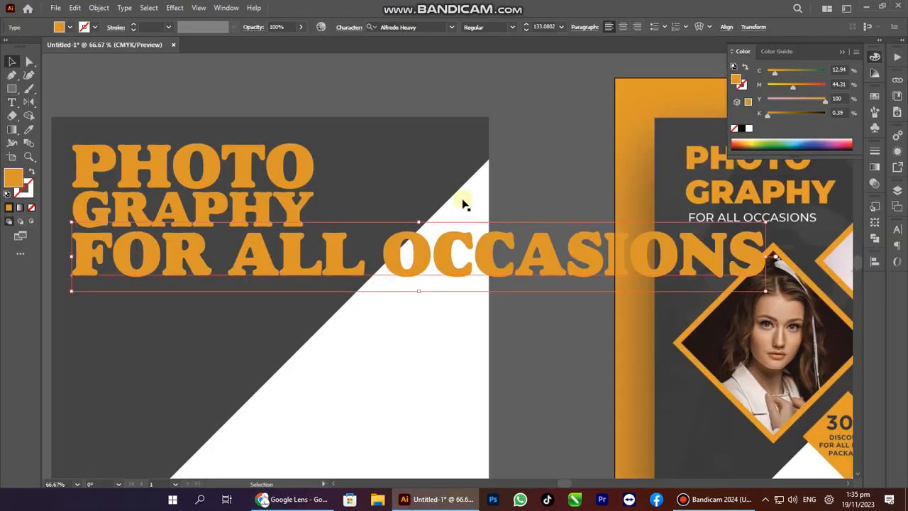
pyautogui.click(411, 29)
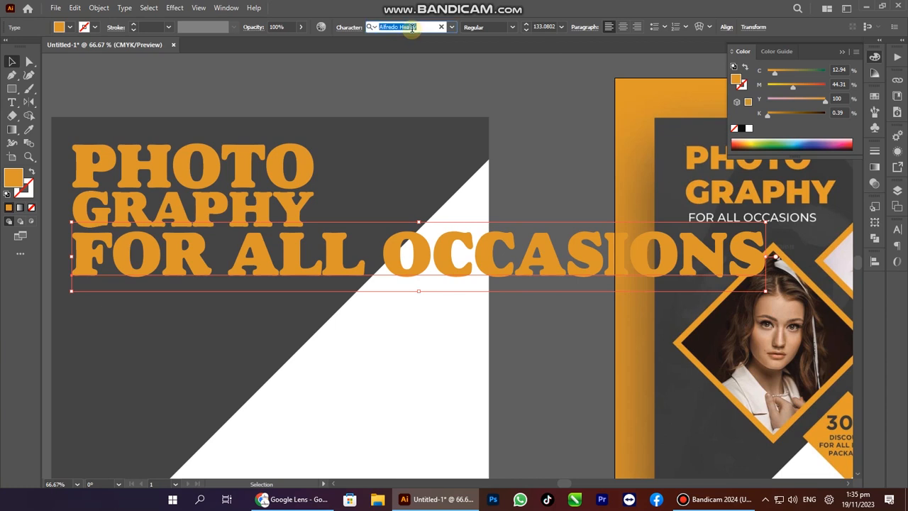
pyautogui.write('arial')
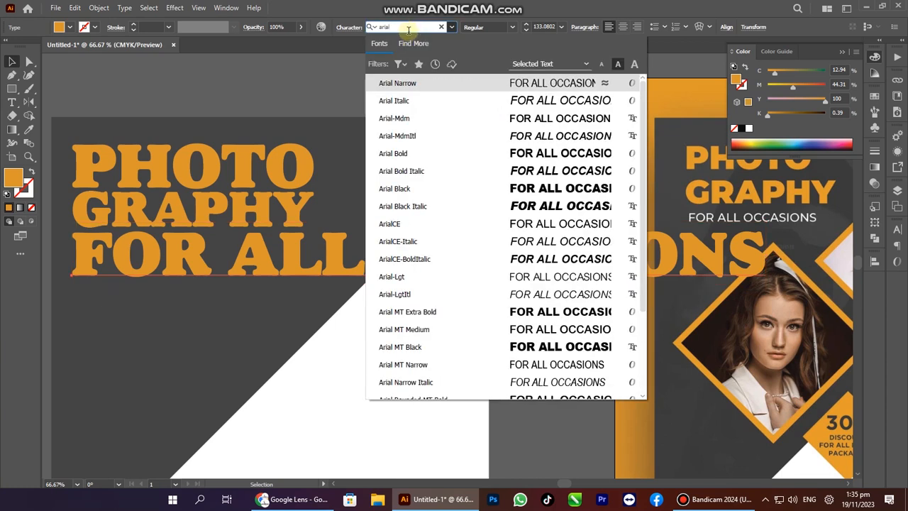
pyautogui.click(425, 153)
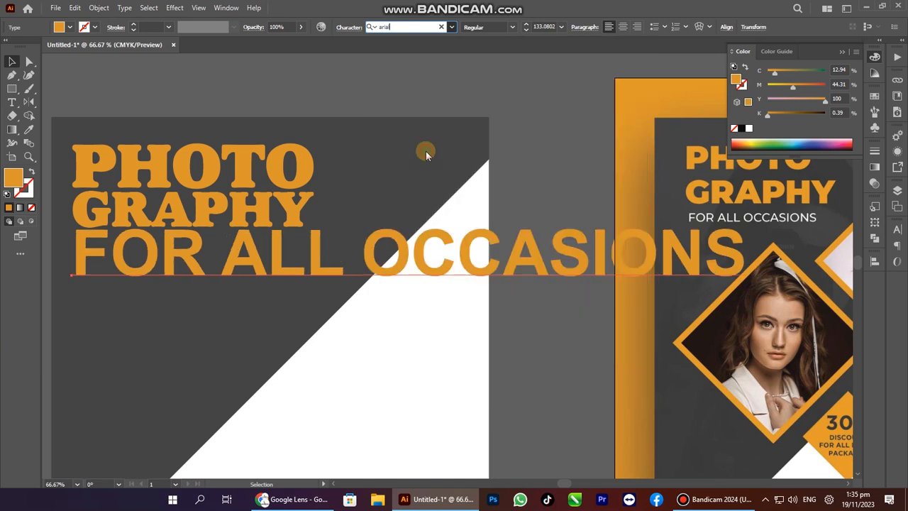
pyautogui.moveTo(745, 261); pyautogui.dragTo(312, 231)
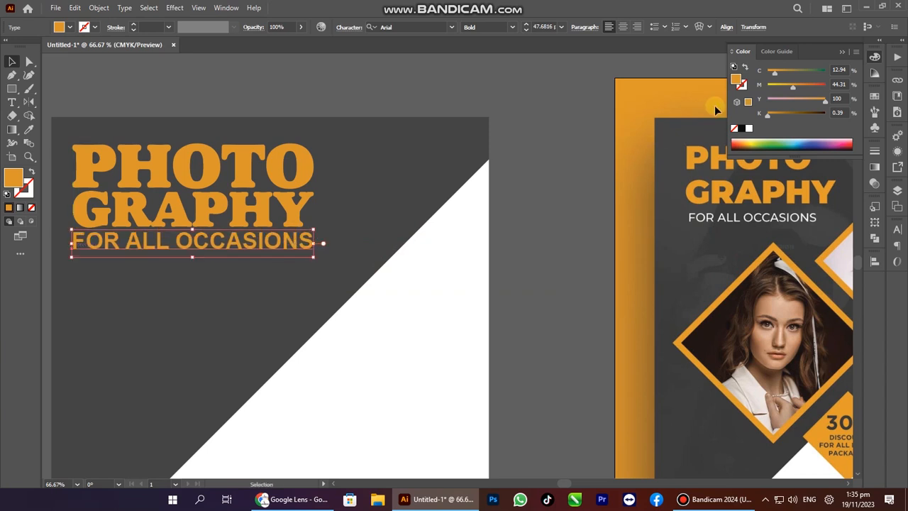
# Color the FOR ALL OCCASIONS line white and deselect it.
pyautogui.click(746, 127)
pyautogui.click(582, 231)
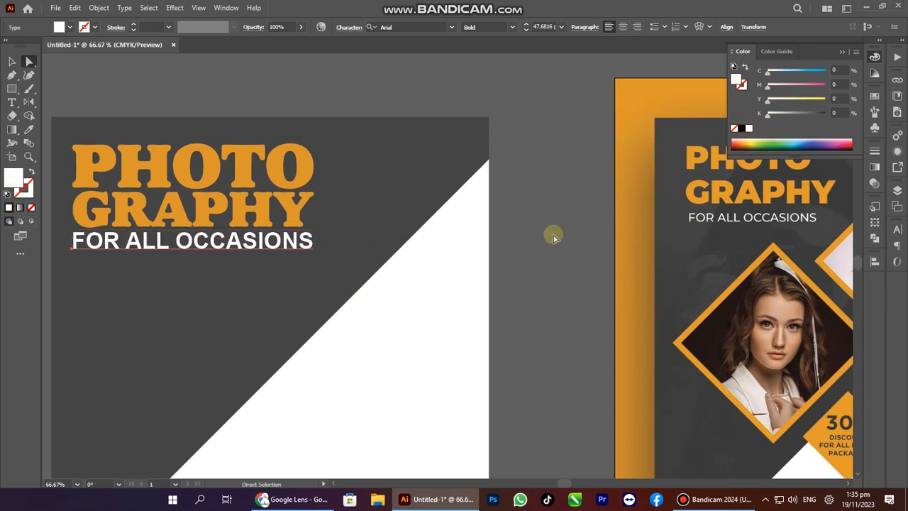
pyautogui.press('z')
pyautogui.keyDown('alt'); pyautogui.click(331, 276); pyautogui.keyUp('alt')
pyautogui.hotkey('ctrl', 'alt', '0')
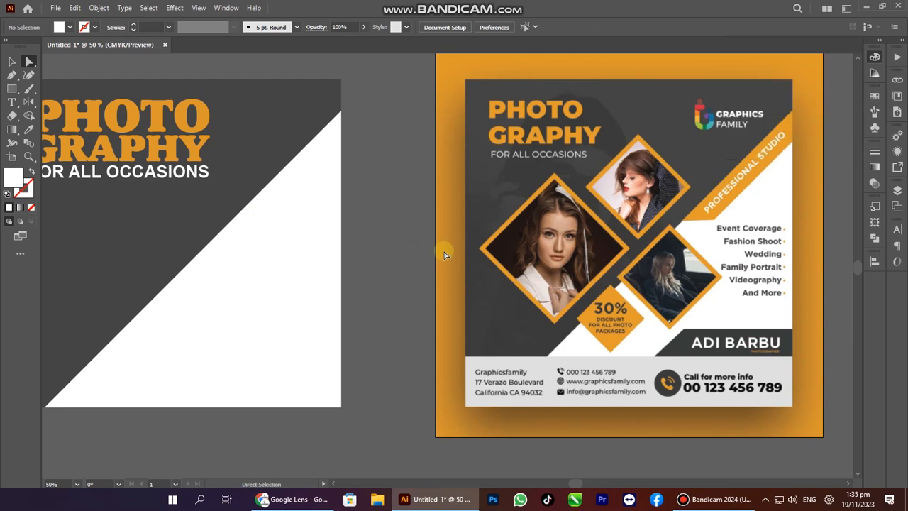
# Draw a tall rectangle and slant its top into a diagonal band along the triangle's edge.
pyautogui.press('Tab')
pyautogui.moveTo(442, 249); pyautogui.dragTo(332, 288)
pyautogui.press('Tab')
pyautogui.press('m')
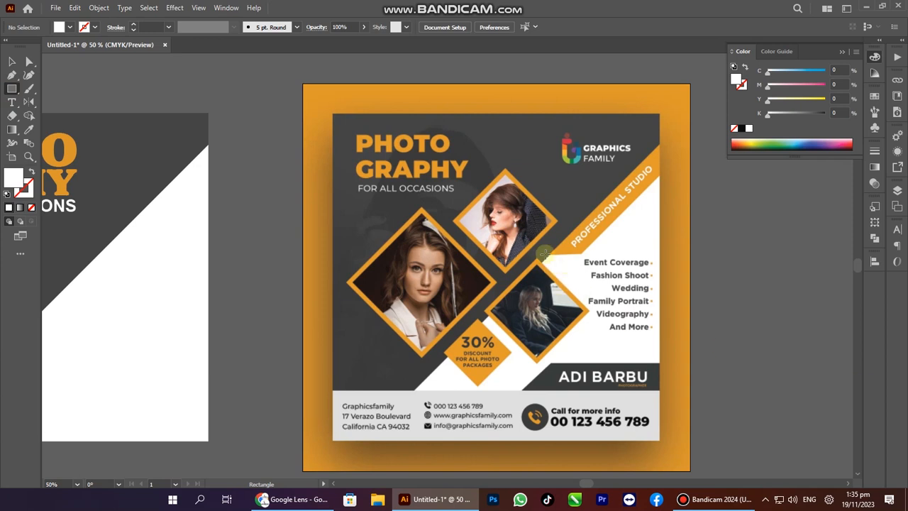
pyautogui.moveTo(549, 255); pyautogui.dragTo(682, 154)
pyautogui.press('a')
pyautogui.click(699, 168)
pyautogui.moveTo(641, 182); pyautogui.dragTo(194, 157)
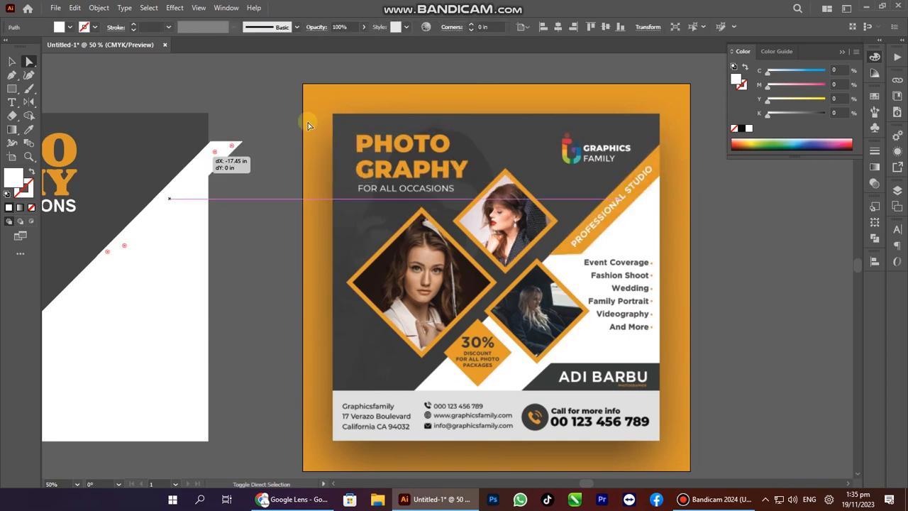
pyautogui.moveTo(261, 140); pyautogui.dragTo(260, 140)
# Fill the band with the heading's orange using the Eyedropper.
pyautogui.press('i')
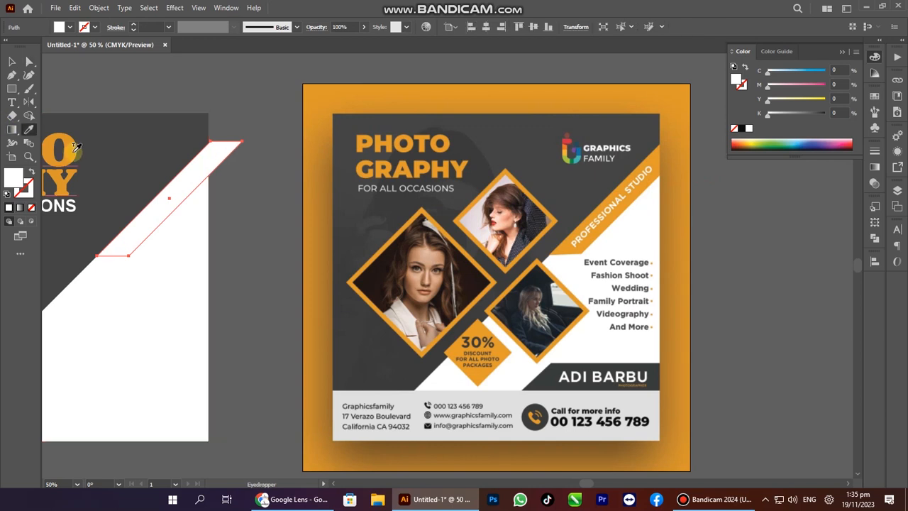
pyautogui.click(51, 139)
pyautogui.press('a')
pyautogui.click(247, 171)
pyautogui.keyDown('ctrl'); pyautogui.keyDown('alt'); pyautogui.click(230, 272); pyautogui.keyUp('alt'); pyautogui.keyUp('ctrl')
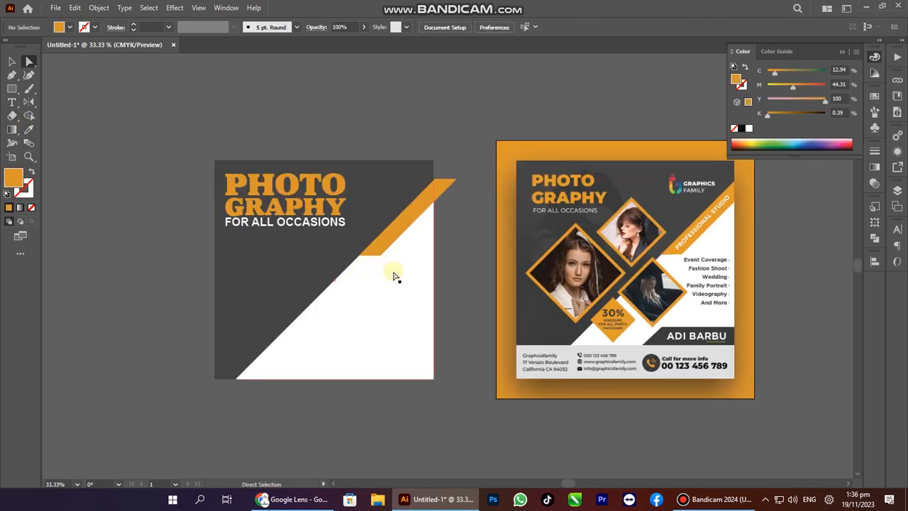
pyautogui.press('Tab')
pyautogui.moveTo(520, 222); pyautogui.dragTo(502, 284)
pyautogui.moveTo(364, 349); pyautogui.dragTo(531, 259)
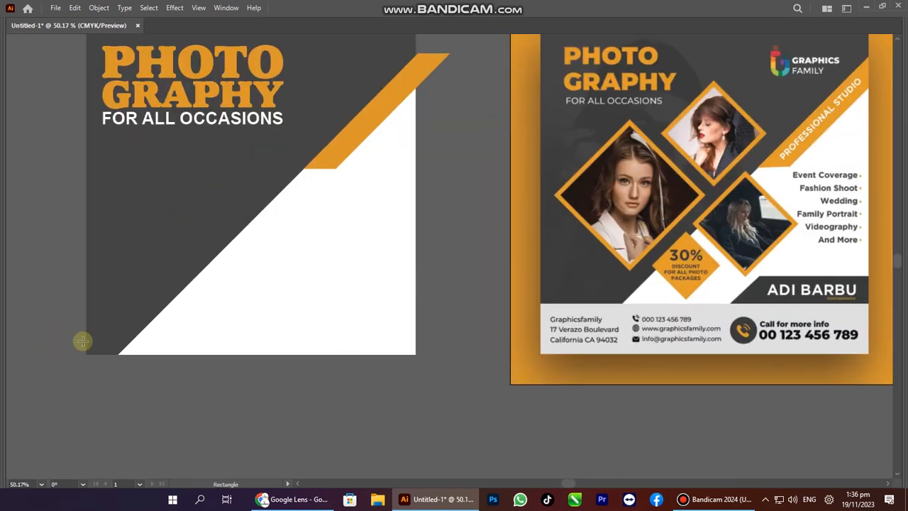
# Draw a bar along the artboard bottom and fill it with C0 M0 Y0 K20 light grey.
pyautogui.moveTo(83, 355); pyautogui.dragTo(416, 303)
pyautogui.press('Tab')
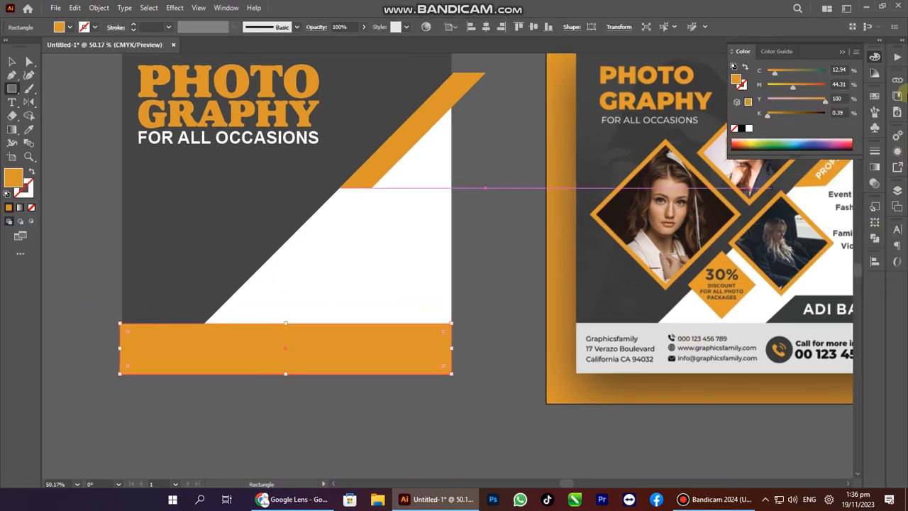
pyautogui.write('0')
pyautogui.press('Tab')
pyautogui.write('0')
pyautogui.press('Tab')
pyautogui.write('0')
pyautogui.press('Tab')
pyautogui.write('20')
pyautogui.press('Return')
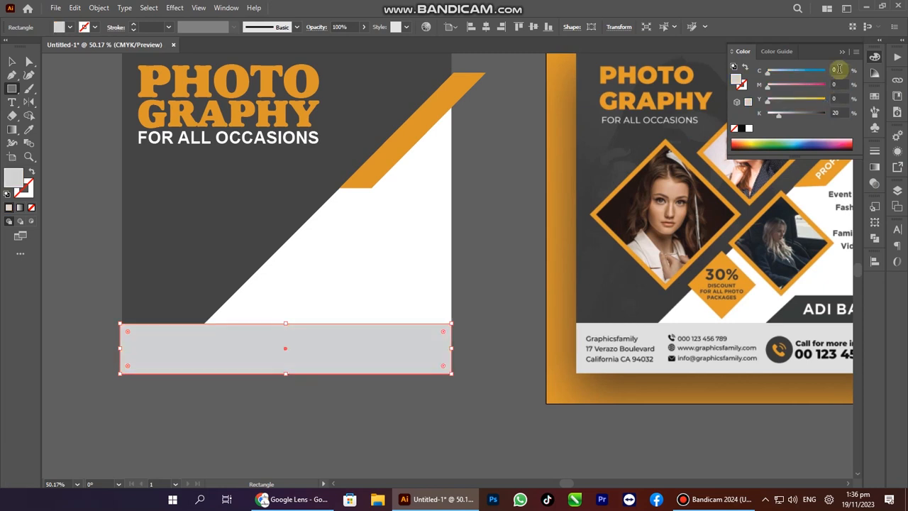
# Deselect the footer bar and pan the view toward the reference design.
pyautogui.press('a')
pyautogui.click(509, 242)
pyautogui.press('Tab')
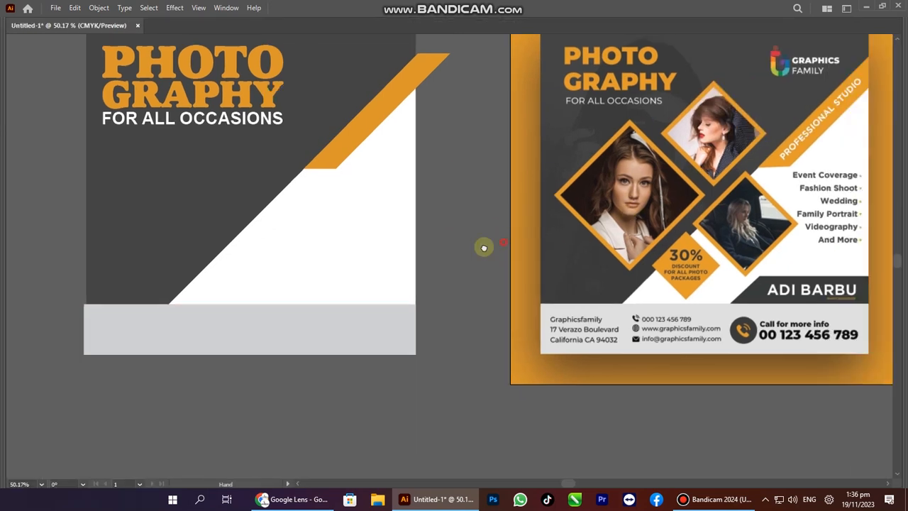
pyautogui.moveTo(800, 305); pyautogui.dragTo(693, 311)
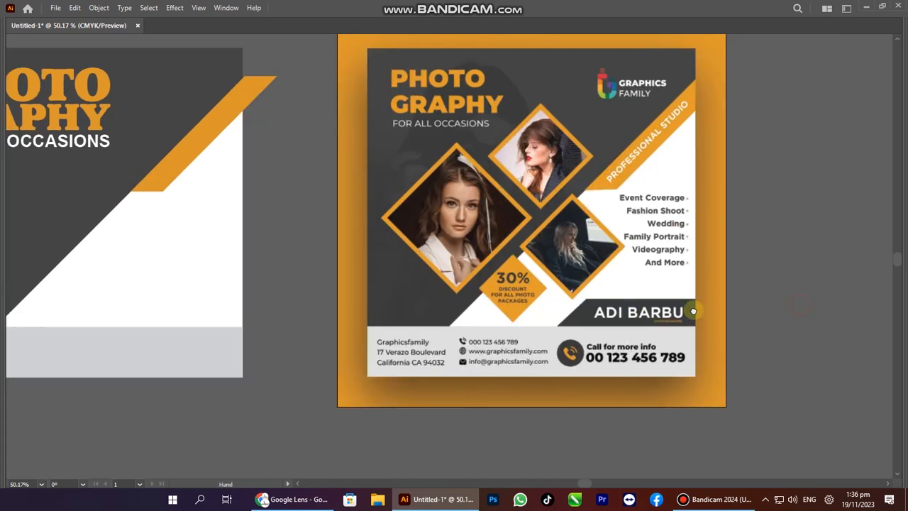
pyautogui.press('Tab')
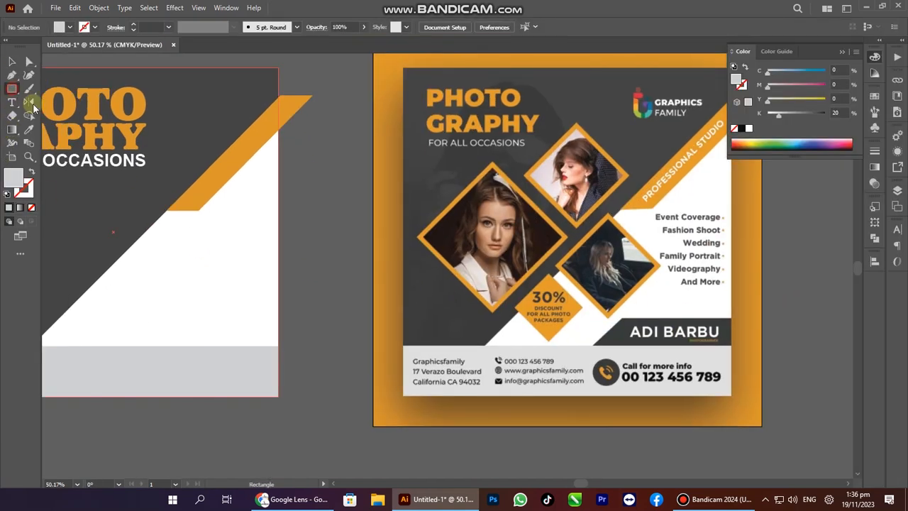
# Draw a rectangle, slant its left edge, and move it just above the grey footer.
pyautogui.press('Tab')
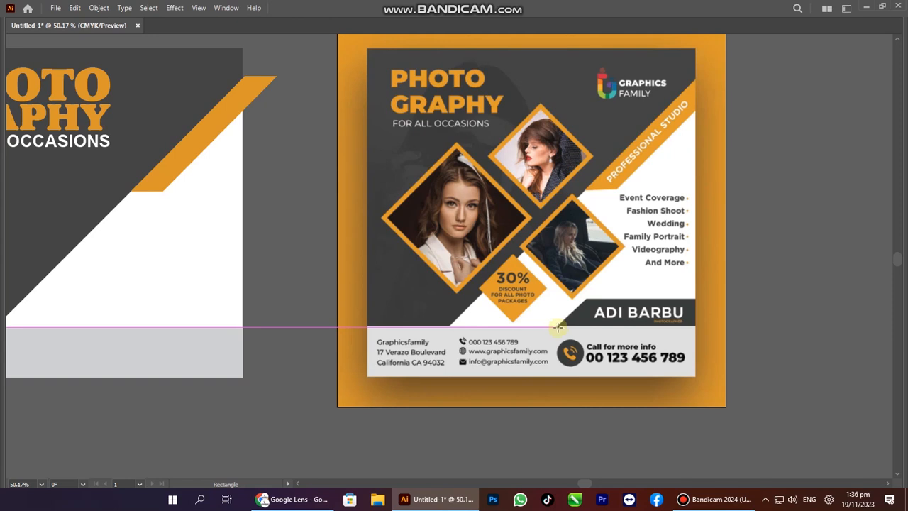
pyautogui.moveTo(558, 325); pyautogui.dragTo(705, 298)
pyautogui.press('Tab')
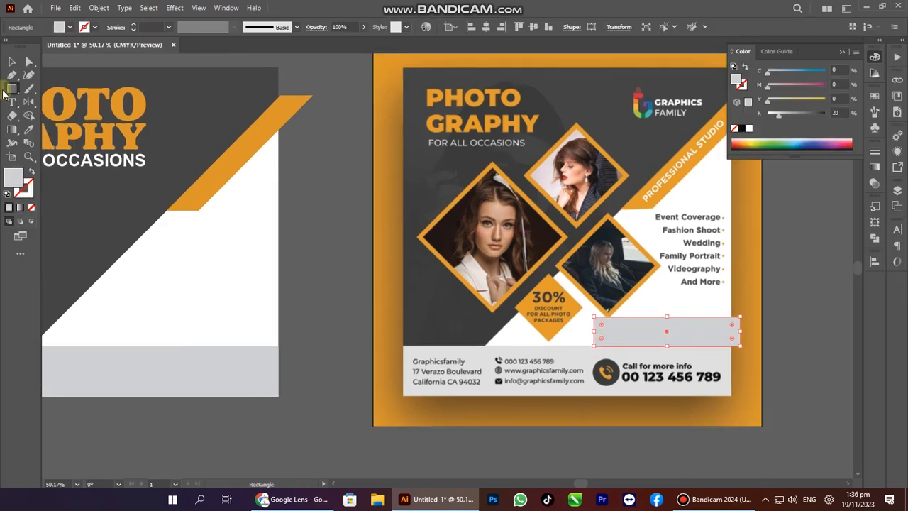
pyautogui.click(27, 62)
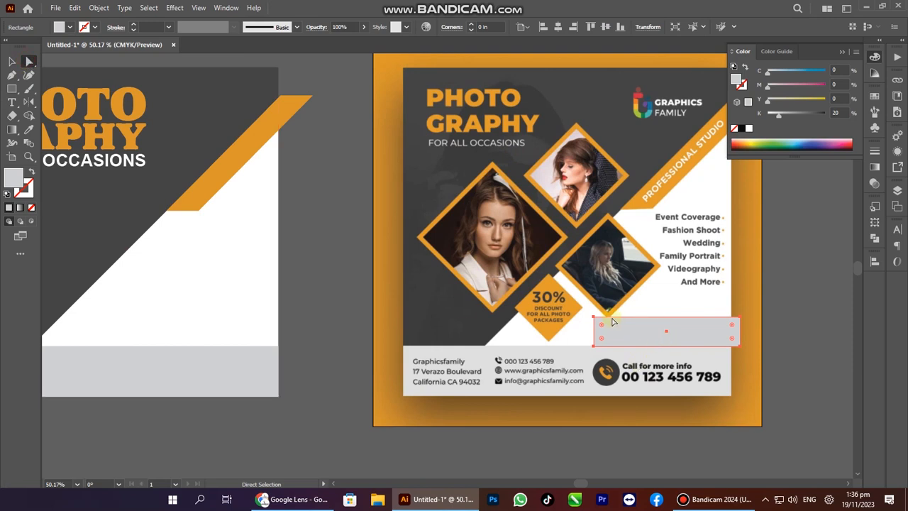
pyautogui.click(627, 463)
pyautogui.moveTo(596, 321); pyautogui.dragTo(624, 317)
pyautogui.moveTo(670, 337); pyautogui.dragTo(224, 300)
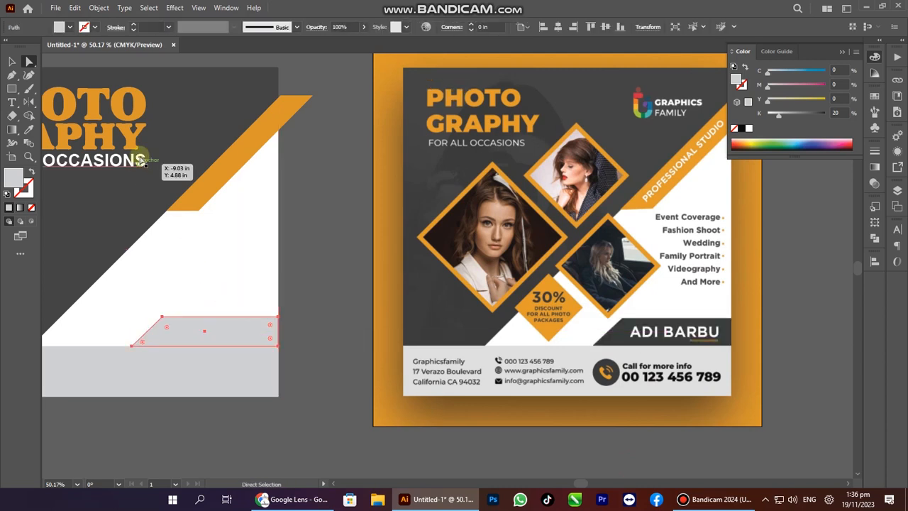
# Fill the slanted band with the background's dark grey using the Eyedropper.
pyautogui.click(26, 132)
pyautogui.click(201, 88)
pyautogui.press('a')
pyautogui.click(334, 264)
pyautogui.press('space')
pyautogui.moveTo(351, 314); pyautogui.dragTo(442, 344)
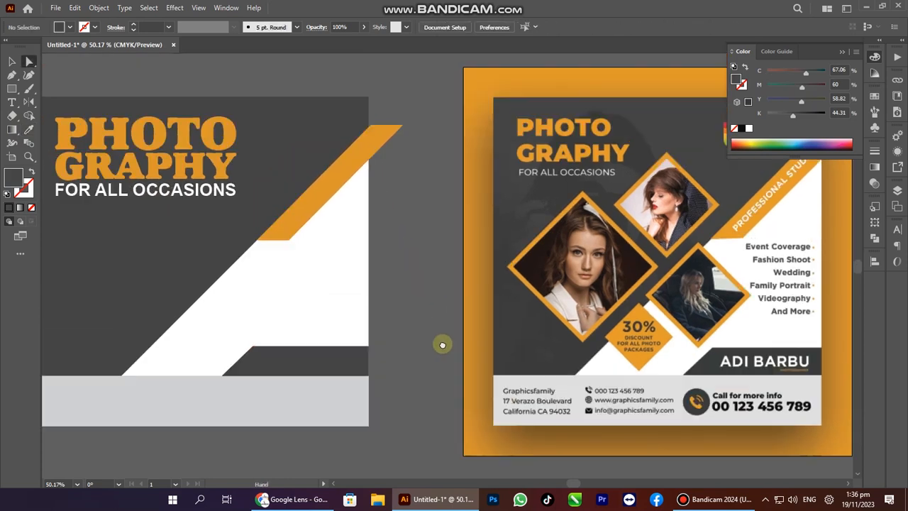
pyautogui.moveTo(455, 300); pyautogui.dragTo(425, 321)
# Copy the PROFESSIONAL STUDIO text from the reference image in Google Lens.
pyautogui.hotkey('alt', 'Tab')
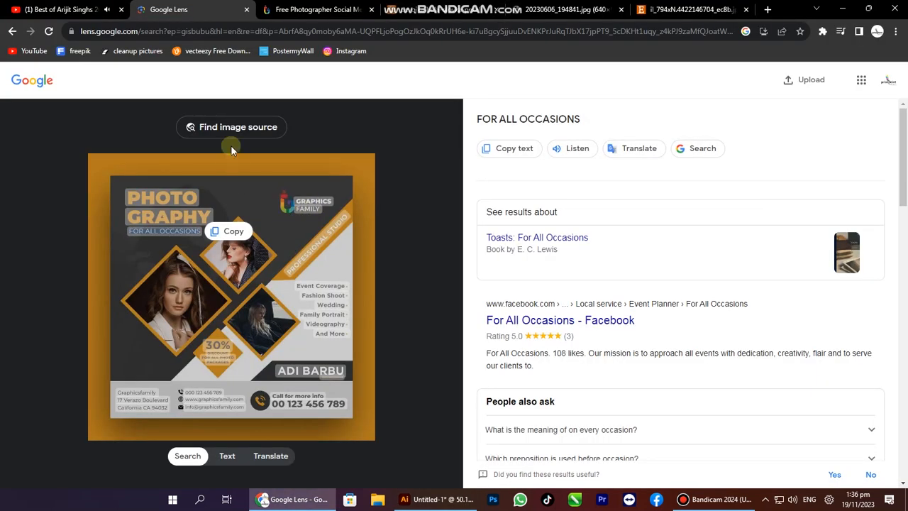
pyautogui.click(310, 250)
pyautogui.hotkey('ctrl', 'c')
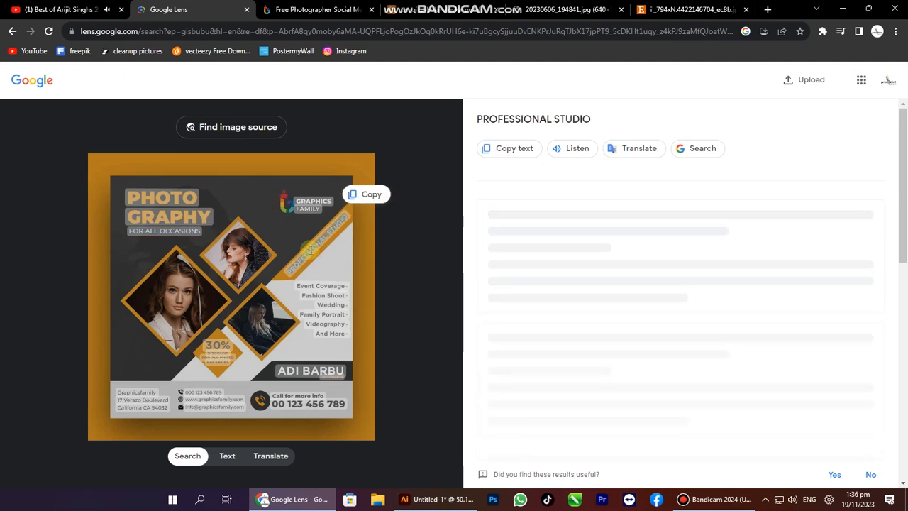
pyautogui.hotkey('alt', 'Tab')
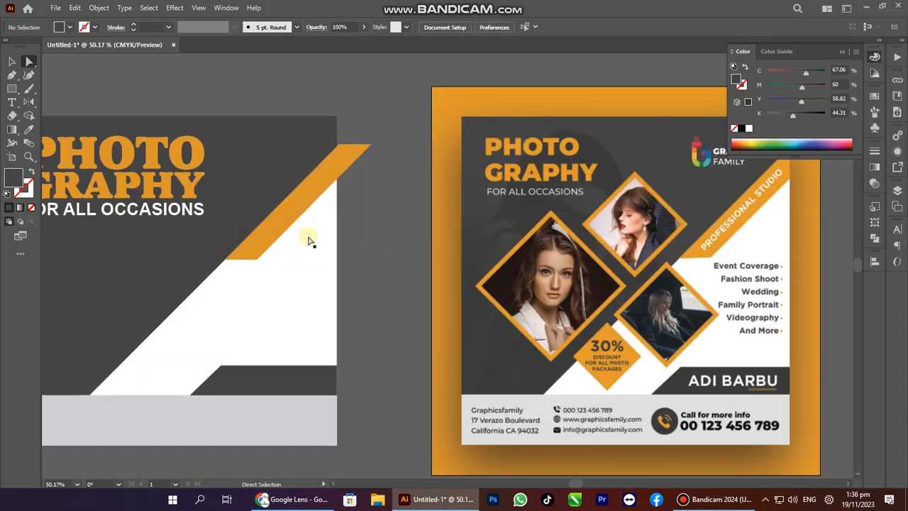
# Paste PROFESSIONAL STUDIO as new text and give it the white tagline style.
pyautogui.press('t')
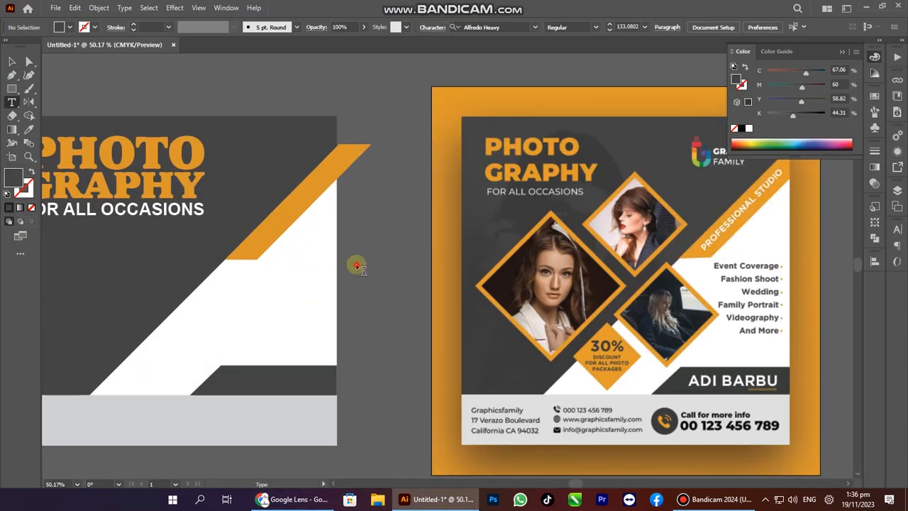
pyautogui.click(365, 268)
pyautogui.hotkey('ctrl', 'v')
pyautogui.press('Escape')
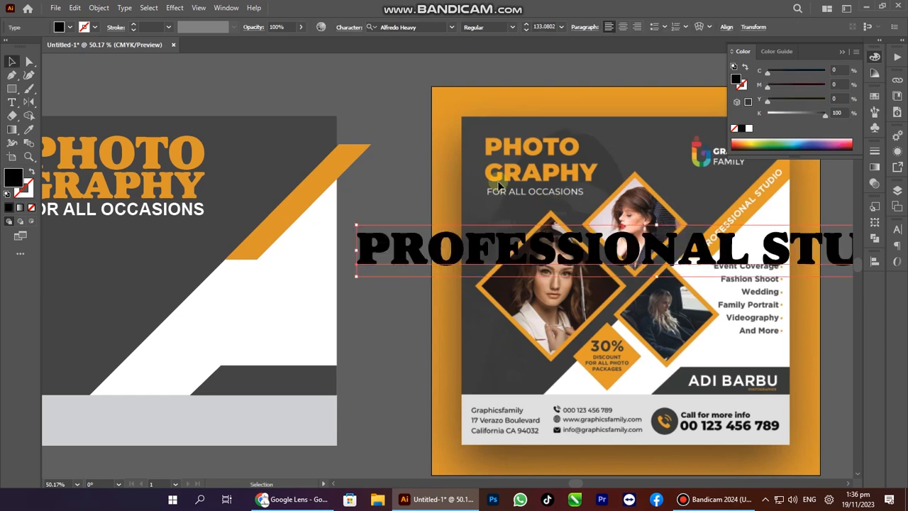
pyautogui.click(29, 129)
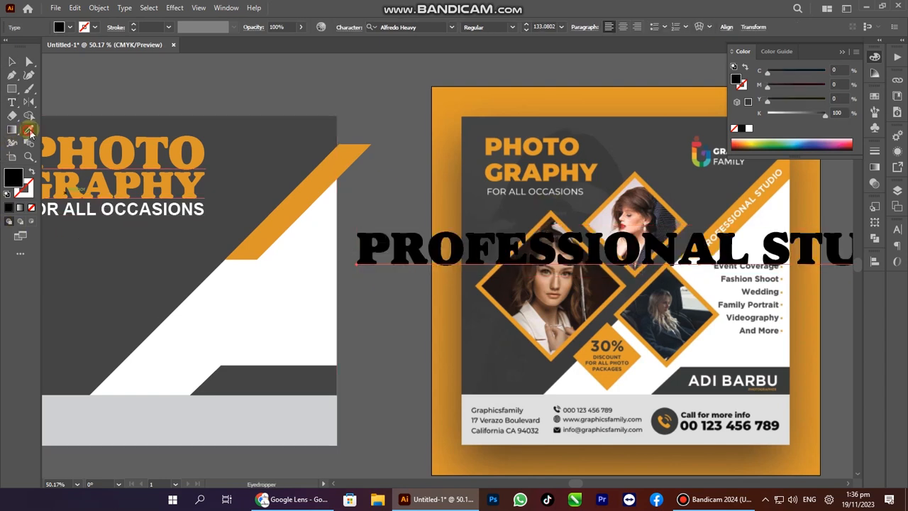
pyautogui.click(176, 210)
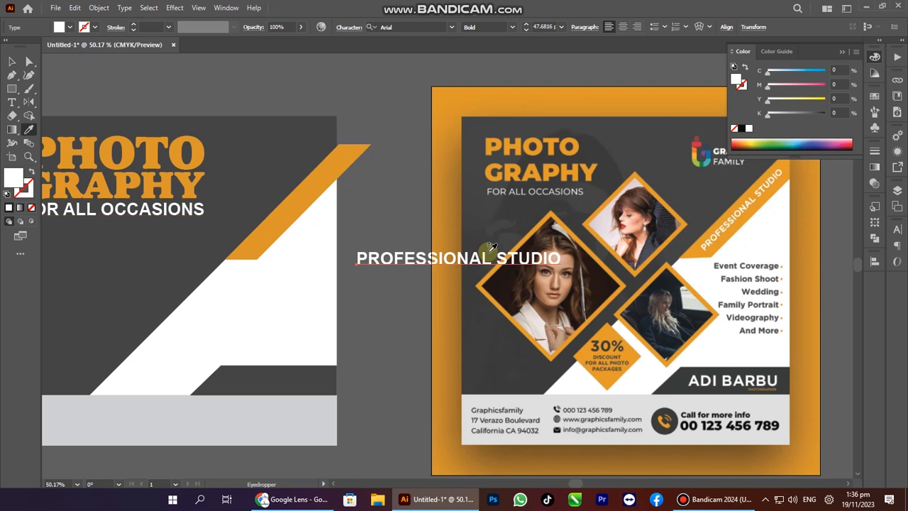
# Move the text onto the orange stripe, rotate it 45° and shrink it to fit.
pyautogui.press('v')
pyautogui.moveTo(477, 264); pyautogui.dragTo(365, 243)
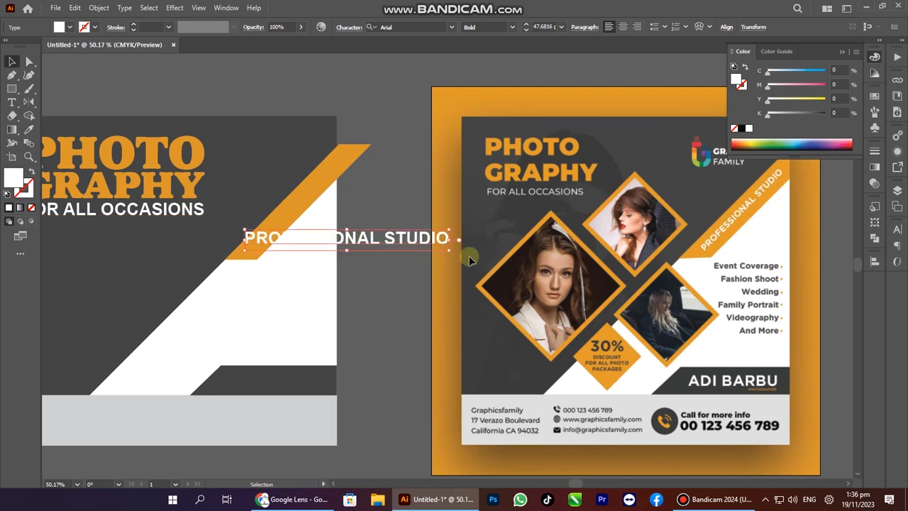
pyautogui.moveTo(457, 252); pyautogui.dragTo(413, 169)
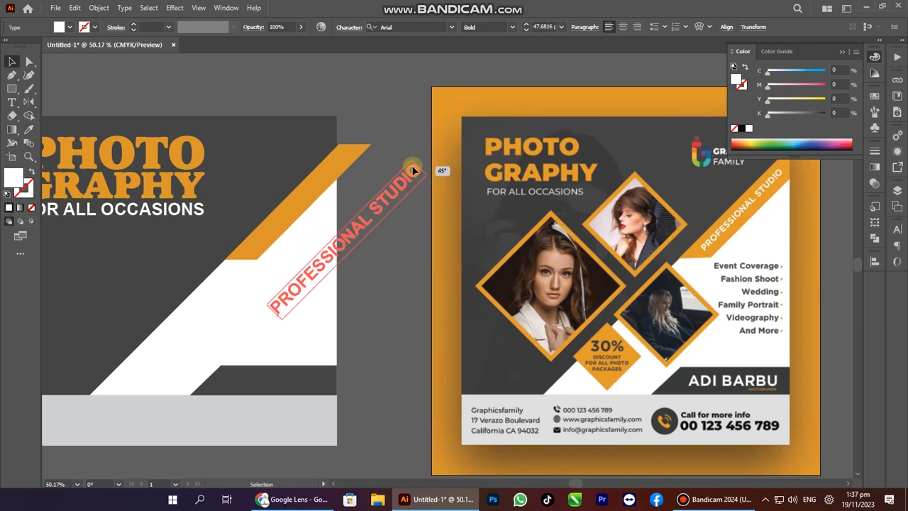
pyautogui.moveTo(395, 207); pyautogui.dragTo(303, 215)
pyautogui.moveTo(184, 317); pyautogui.dragTo(246, 246)
# Zoom in on the stripe, resize the text and set it to the Black weight.
pyautogui.press('z')
pyautogui.moveTo(259, 196); pyautogui.dragTo(437, 322)
pyautogui.press('v')
pyautogui.click(288, 308)
pyautogui.moveTo(348, 249)
pyautogui.mouseDown()
pyautogui.moveTo(361, 252)
pyautogui.moveTo(351, 248)
pyautogui.mouseUp()
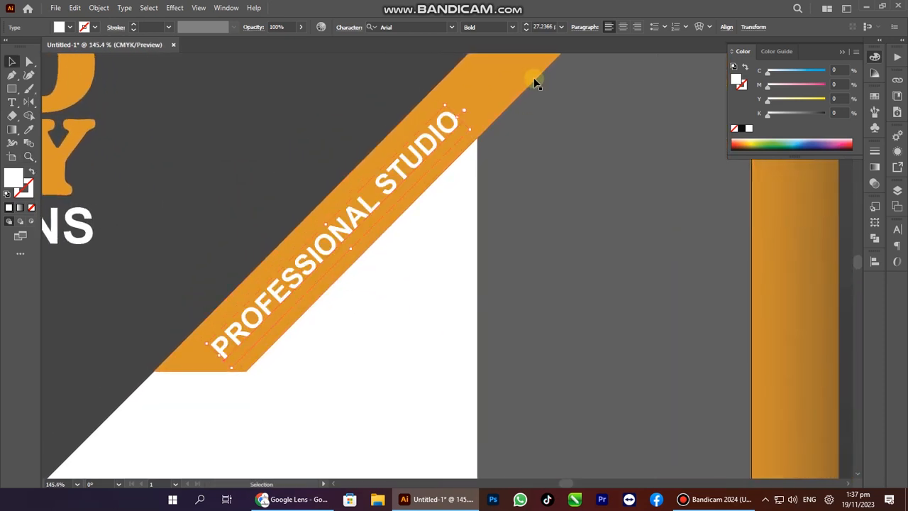
pyautogui.click(513, 30)
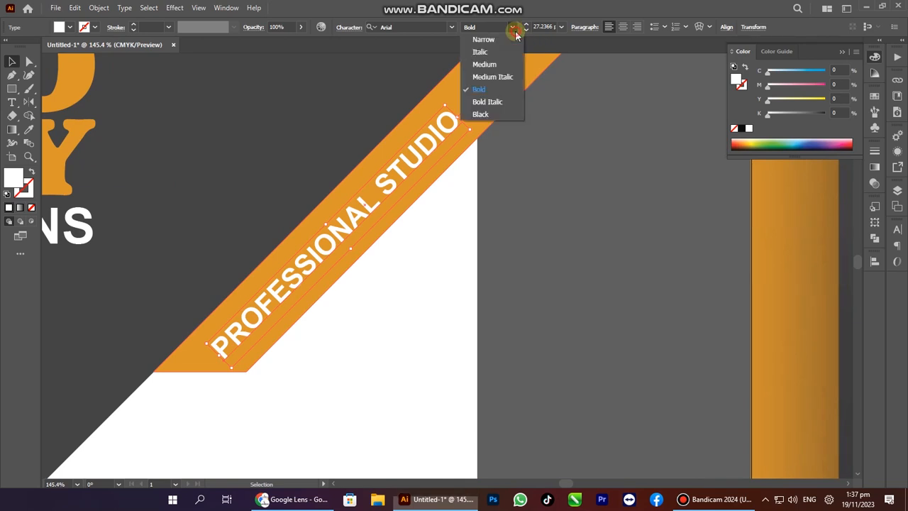
pyautogui.click(491, 115)
pyautogui.moveTo(476, 156); pyautogui.dragTo(418, 178)
# Change the font to Impact and enlarge the text to fill the orange band.
pyautogui.keyDown('ctrl'); pyautogui.keyDown('alt'); pyautogui.click(282, 329); pyautogui.keyUp('alt'); pyautogui.keyUp('ctrl')
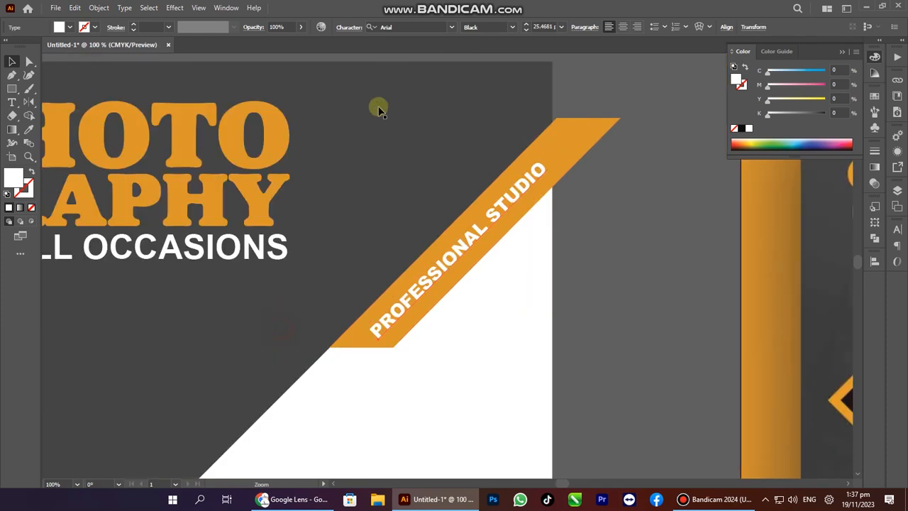
pyautogui.hscroll(5, 243, 243)
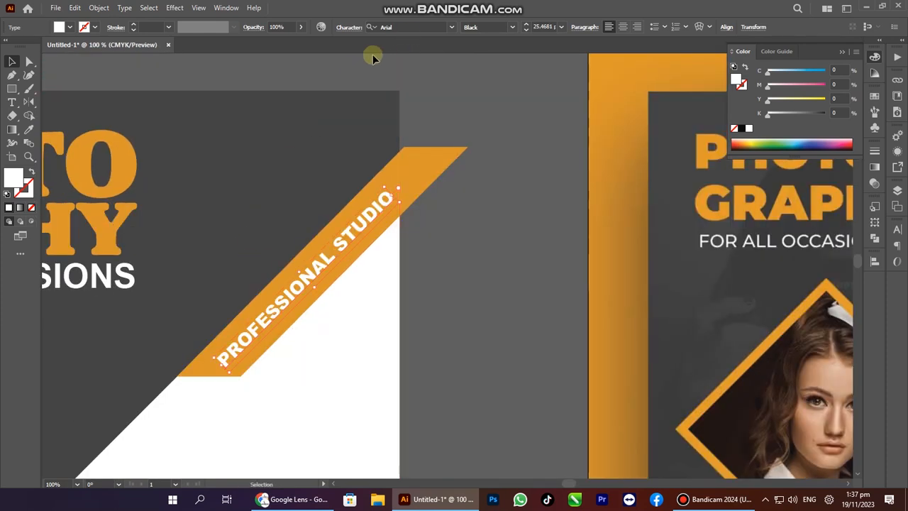
pyautogui.click(407, 30)
pyautogui.write('imp')
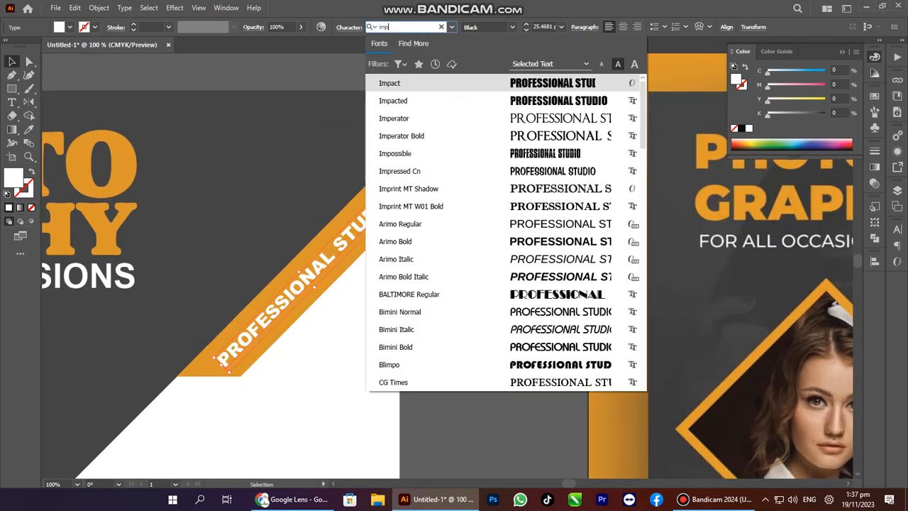
pyautogui.click(415, 84)
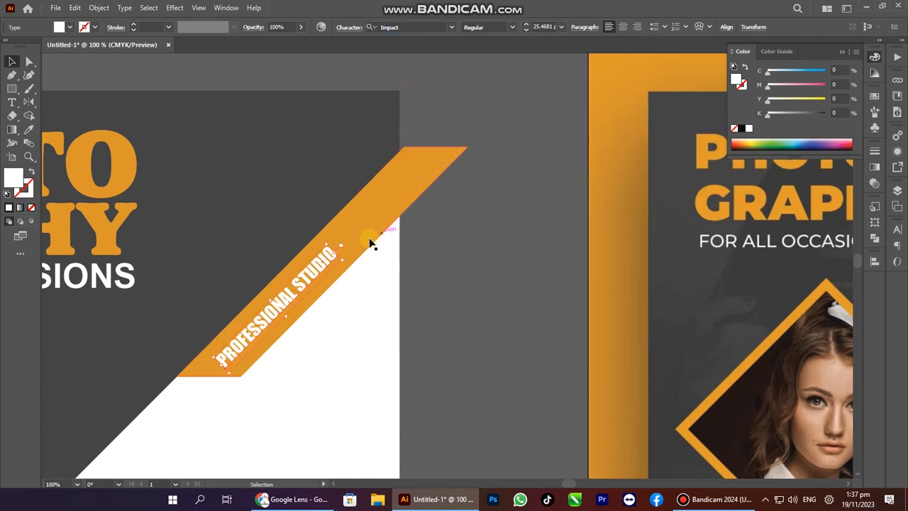
pyautogui.moveTo(338, 248); pyautogui.dragTo(371, 178)
# Copy the photographer's name from the reference image in Google Lens.
pyautogui.hotkey('ctrl', '-')
pyautogui.hotkey('ctrl', '-')
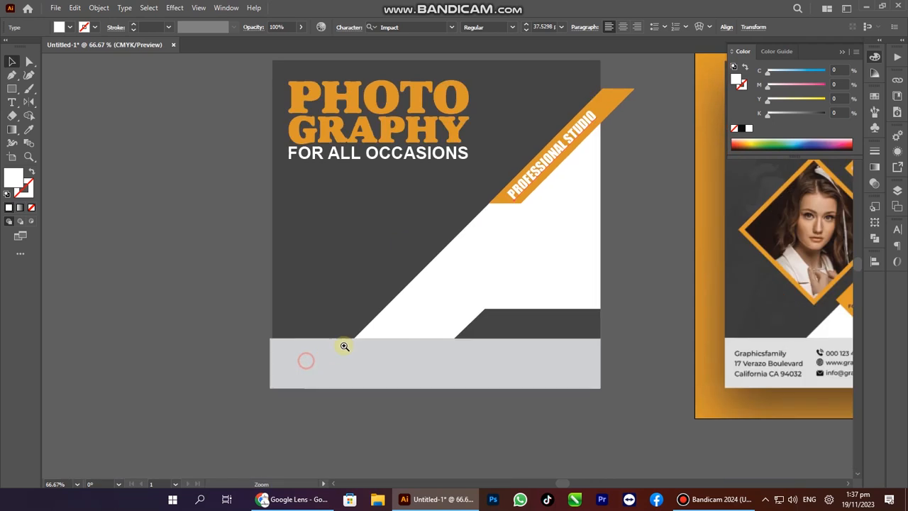
pyautogui.moveTo(235, 332); pyautogui.dragTo(226, 333)
pyautogui.click(432, 293)
pyautogui.moveTo(409, 260); pyautogui.dragTo(181, 258)
pyautogui.moveTo(322, 239); pyautogui.dragTo(372, 226)
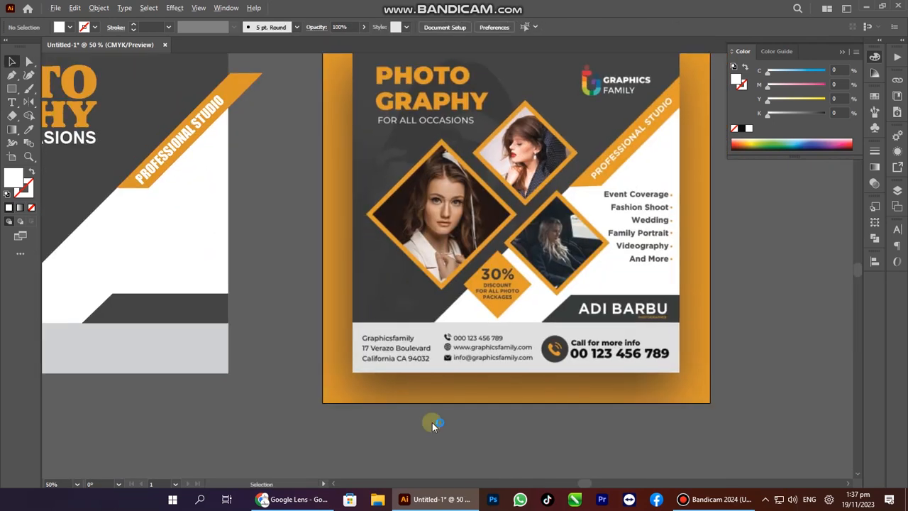
pyautogui.hotkey('alt', 'Tab')
pyautogui.click(287, 370)
pyautogui.hotkey('ctrl', 'c')
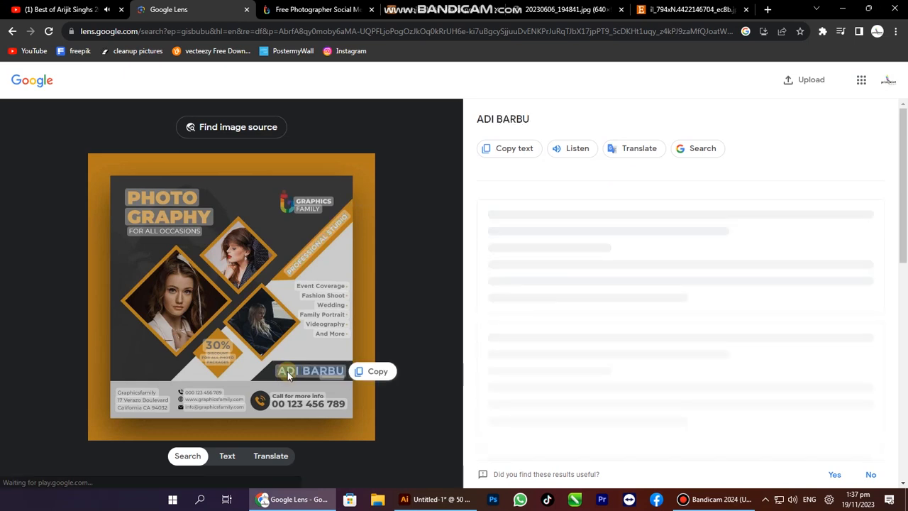
pyautogui.hotkey('alt', 'Tab')
pyautogui.moveTo(222, 386); pyautogui.dragTo(239, 378)
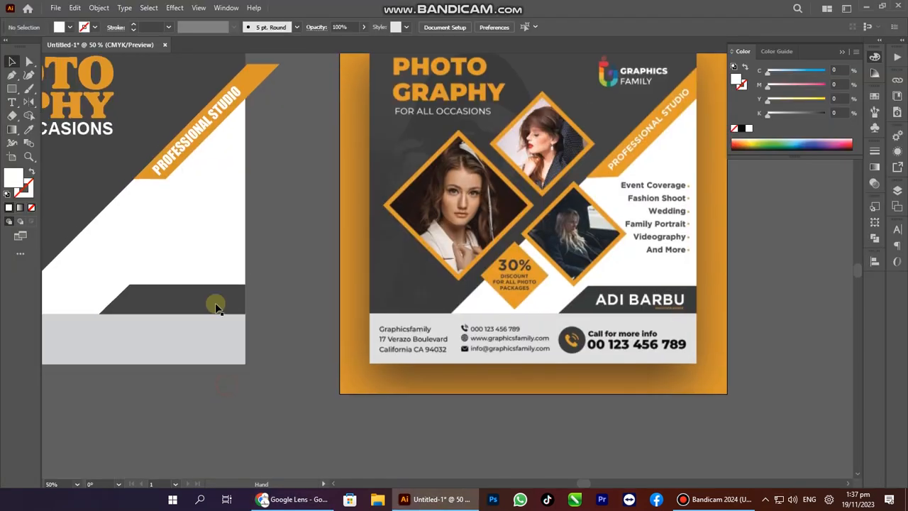
pyautogui.hotkey('alt', 'Tab')
pyautogui.hotkey('alt', 'Tab')
pyautogui.hotkey('alt', 'Tab')
pyautogui.hotkey('alt', 'Tab')
# Paste the name as new text and move it onto the dark bottom band.
pyautogui.moveTo(154, 288); pyautogui.dragTo(208, 312)
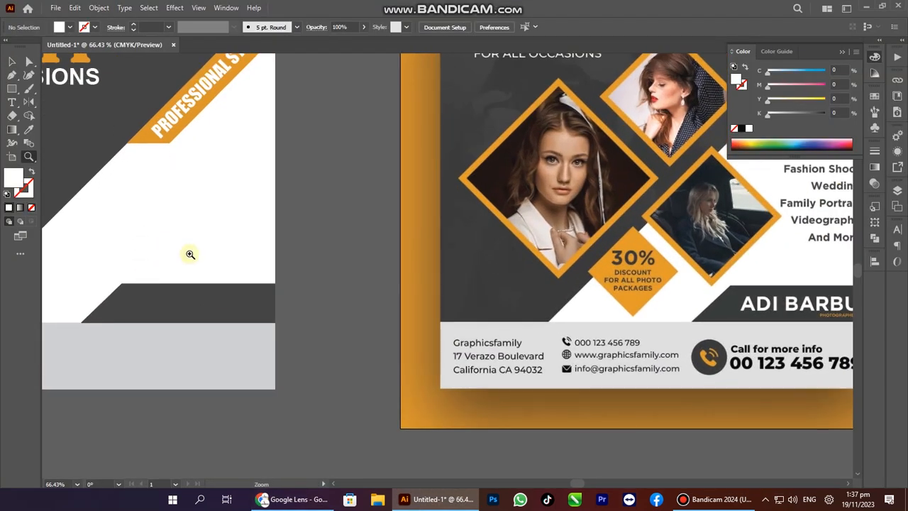
pyautogui.press('y')
pyautogui.press('t')
pyautogui.click(127, 207)
pyautogui.hotkey('ctrl', 'v')
pyautogui.press('Escape')
pyautogui.moveTo(192, 204); pyautogui.dragTo(251, 268)
# Enlarge the name to about 65 pt, make it white and nudge it right.
pyautogui.hotkey('ctrl', 'z')
pyautogui.hotkey('ctrl', 'z')
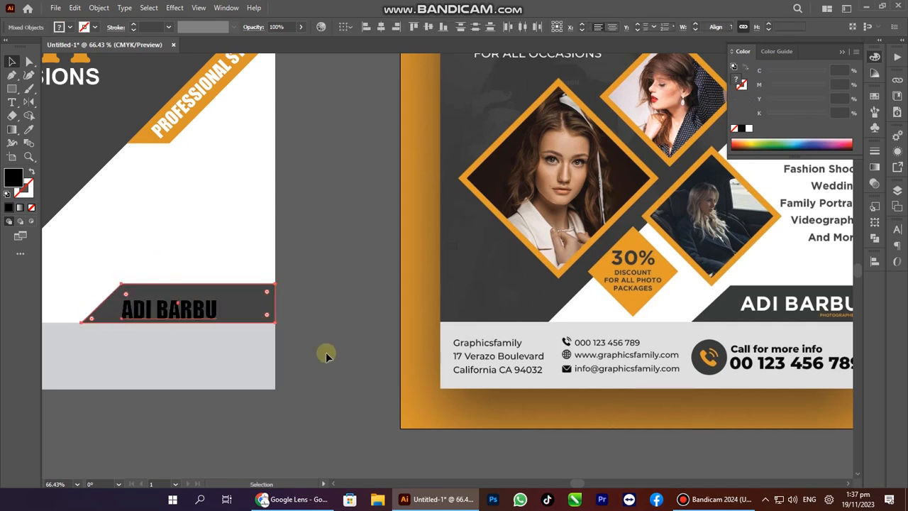
pyautogui.click(326, 352)
pyautogui.click(217, 303)
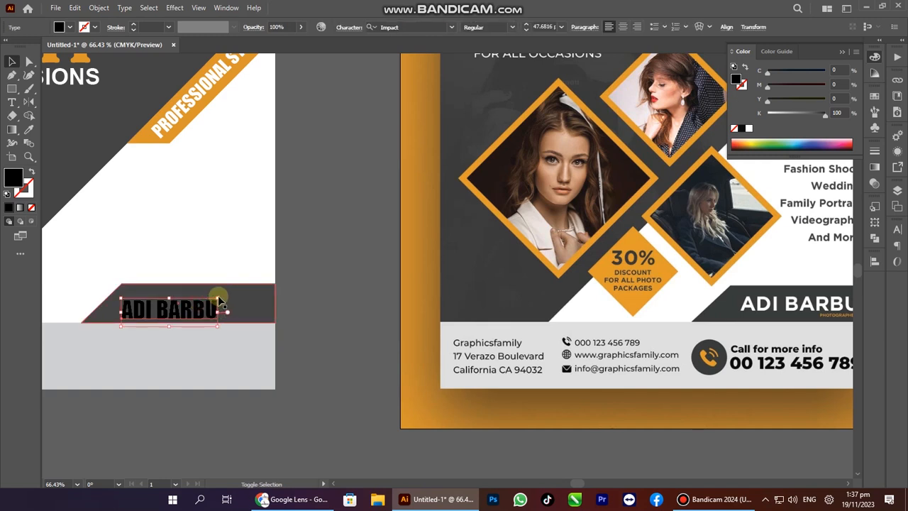
pyautogui.moveTo(218, 299); pyautogui.dragTo(252, 288)
pyautogui.click(749, 130)
pyautogui.click(337, 307)
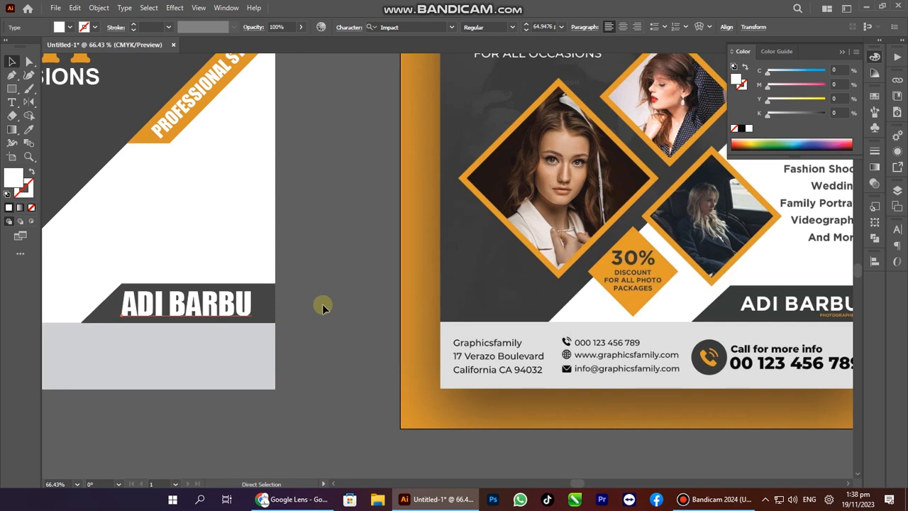
pyautogui.moveTo(249, 310); pyautogui.dragTo(285, 330)
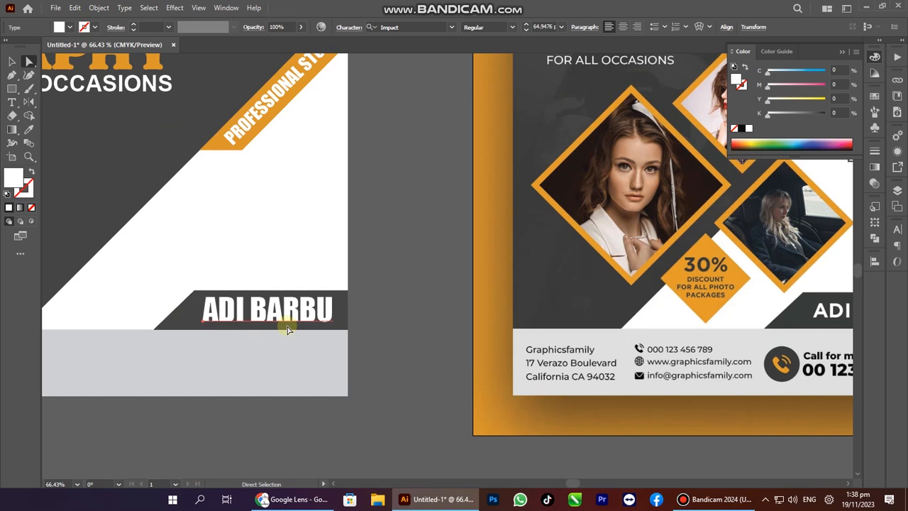
# Zoom out and pan to bring the whole reference flyer into view.
pyautogui.keyDown('ctrl'); pyautogui.keyDown('alt'); pyautogui.click(288, 324); pyautogui.keyUp('alt'); pyautogui.keyUp('ctrl')
pyautogui.moveTo(409, 305); pyautogui.dragTo(223, 428)
pyautogui.moveTo(152, 319); pyautogui.dragTo(180, 306)
pyautogui.click(366, 349)
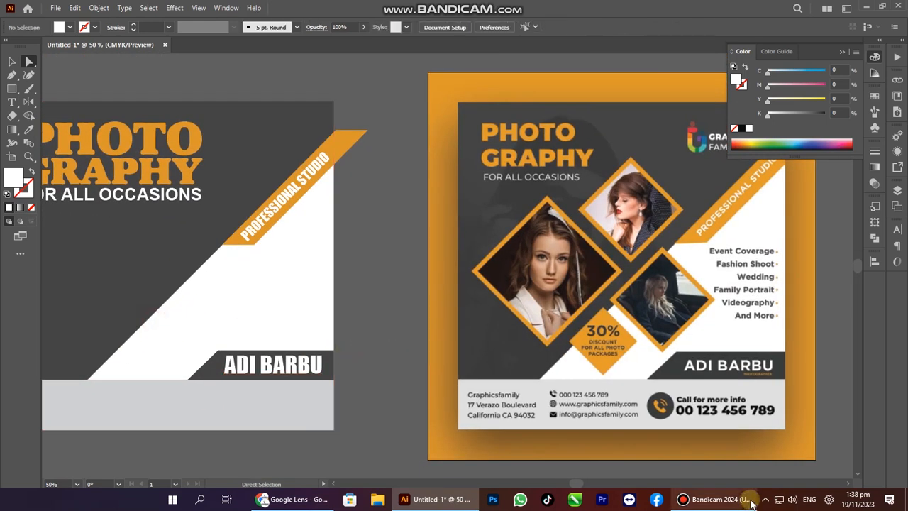
# Draw a white four-sided polygon square on the left of the design.
pyautogui.click(750, 501)
pyautogui.click(217, 346)
pyautogui.moveTo(175, 305); pyautogui.dragTo(205, 318)
pyautogui.press('Tab')
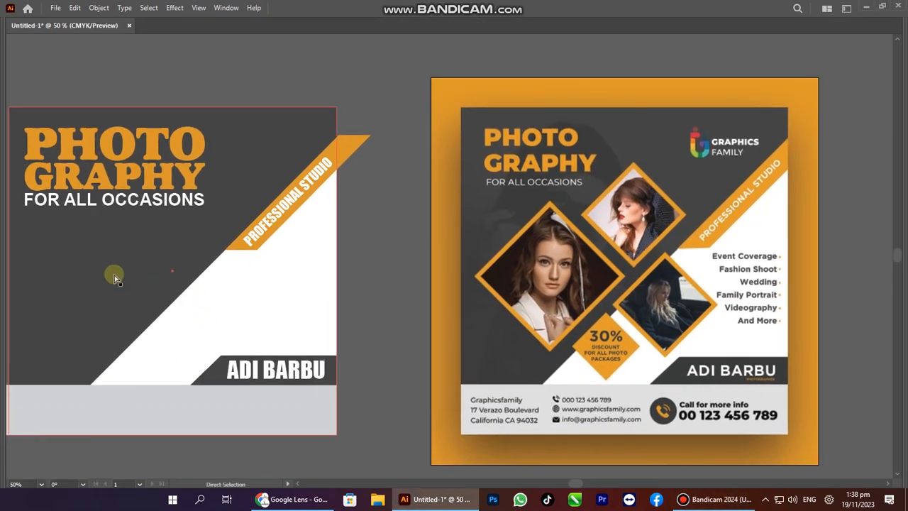
pyautogui.press('m')
pyautogui.press('Tab')
pyautogui.moveTo(12, 88); pyautogui.dragTo(56, 116)
pyautogui.moveTo(91, 230); pyautogui.dragTo(239, 340)
pyautogui.press('Down')
pyautogui.press('Down')
pyautogui.press('v')
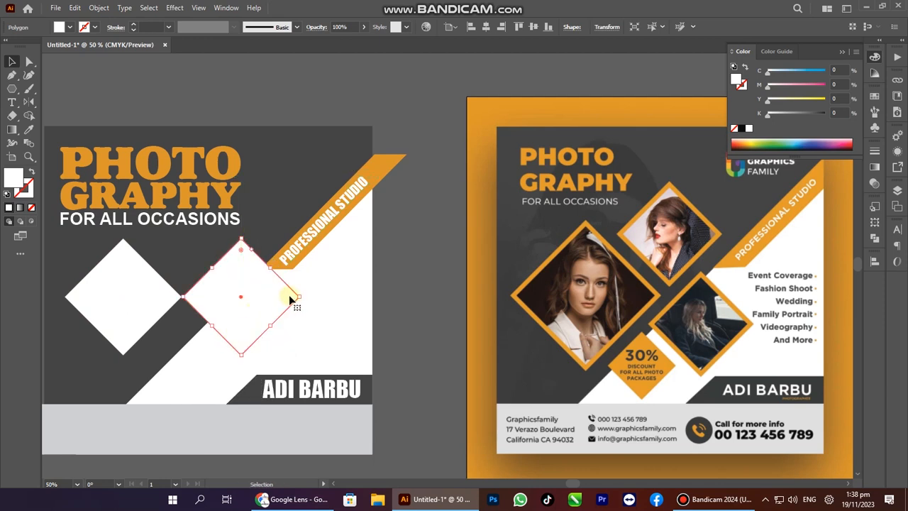
# Resize diamond copies to 3.66 in and 2.4 in and shift three diamonds down.
pyautogui.moveTo(301, 296); pyautogui.dragTo(200, 238)
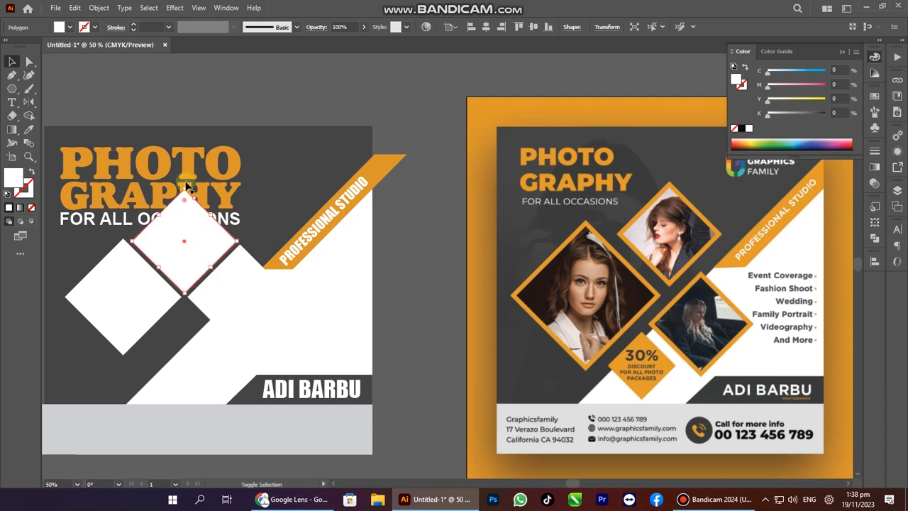
pyautogui.moveTo(187, 191); pyautogui.dragTo(185, 233)
pyautogui.moveTo(235, 268); pyautogui.dragTo(248, 212)
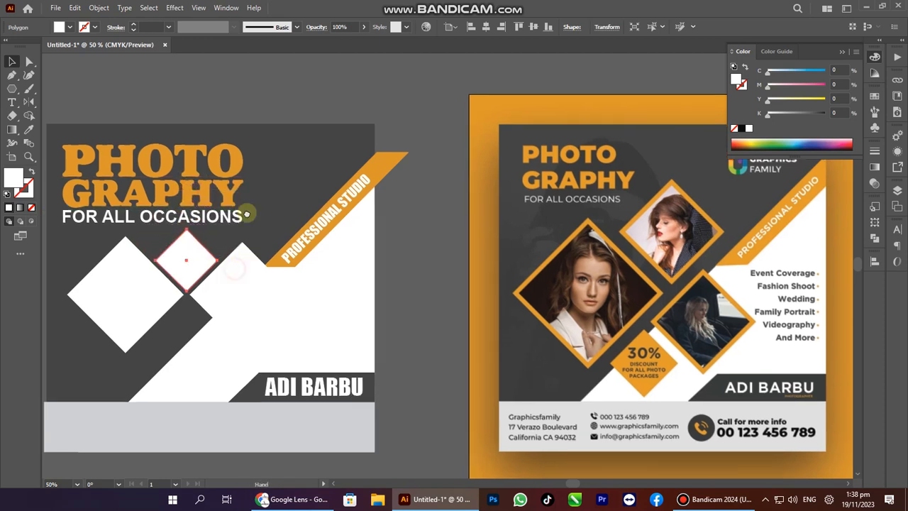
pyautogui.keyDown('shift'); pyautogui.click(251, 250); pyautogui.keyUp('shift')
pyautogui.keyDown('shift'); pyautogui.click(152, 243); pyautogui.keyUp('shift')
pyautogui.moveTo(151, 244); pyautogui.dragTo(152, 256)
# Move the small diamond down, copy it directly above and enlarge the top copy.
pyautogui.click(436, 248)
pyautogui.moveTo(196, 216); pyautogui.dragTo(196, 288)
pyautogui.moveTo(203, 303); pyautogui.dragTo(203, 197)
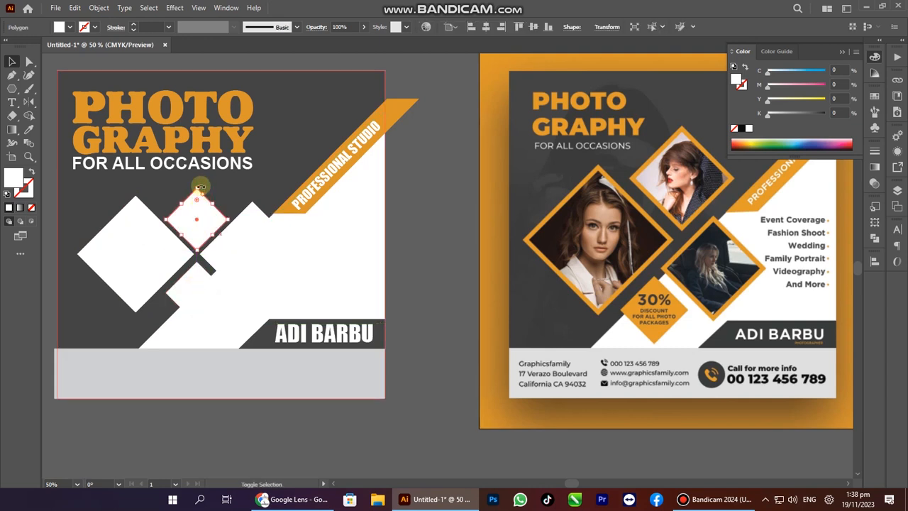
pyautogui.keyDown('shift'); pyautogui.click(197, 193); pyautogui.keyUp('shift')
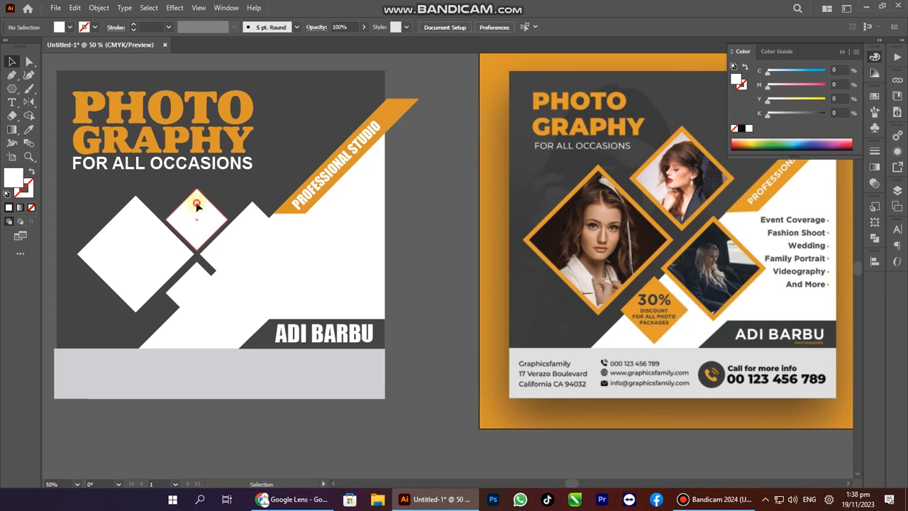
pyautogui.click(197, 203)
pyautogui.moveTo(197, 187); pyautogui.dragTo(197, 179)
# Select the four diamonds to check the cluster, then reframe the artboards.
pyautogui.moveTo(314, 272); pyautogui.dragTo(303, 253)
pyautogui.keyDown('shift'); pyautogui.click(263, 236); pyautogui.keyUp('shift')
pyautogui.keyDown('shift'); pyautogui.click(185, 278); pyautogui.keyUp('shift')
pyautogui.keyDown('shift'); pyautogui.click(99, 254); pyautogui.keyUp('shift')
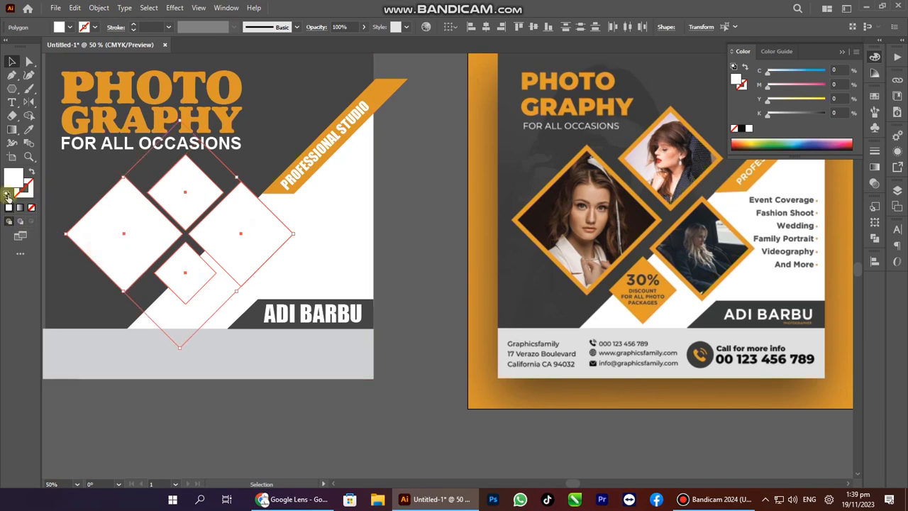
pyautogui.click(391, 328)
pyautogui.press('Tab')
pyautogui.moveTo(377, 352); pyautogui.dragTo(427, 371)
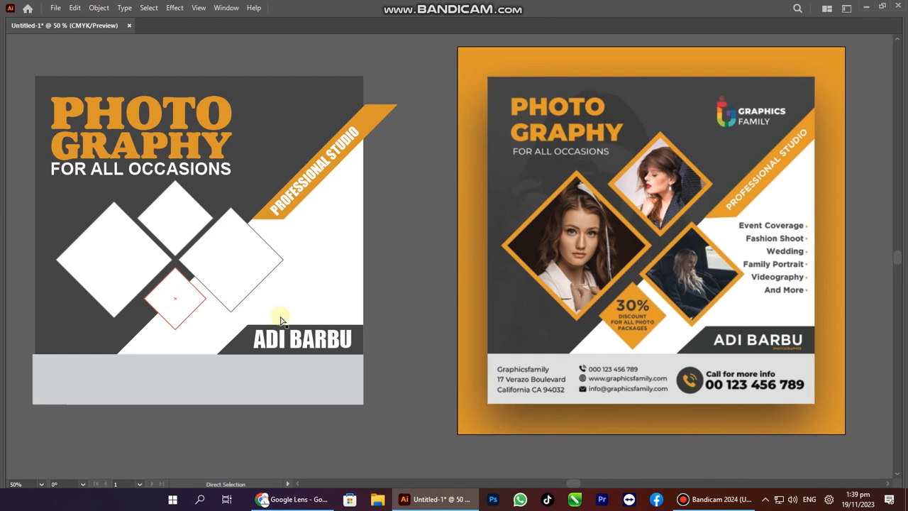
# Select and copy the services lines from the reference image in Google Lens.
pyautogui.moveTo(329, 318); pyautogui.dragTo(300, 318)
pyautogui.hotkey('alt', 'Tab')
pyautogui.hotkey('alt', 'Tab')
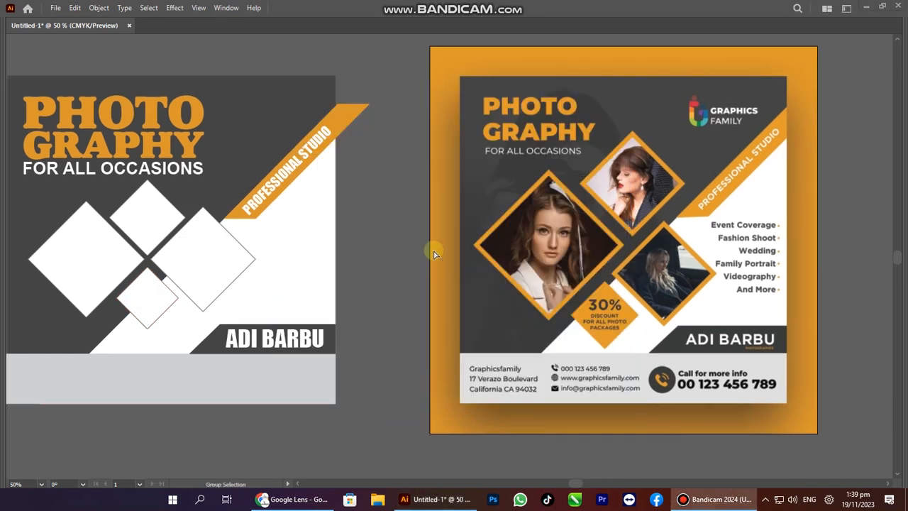
pyautogui.hotkey('alt', 'Tab')
pyautogui.hotkey('alt', 'Tab')
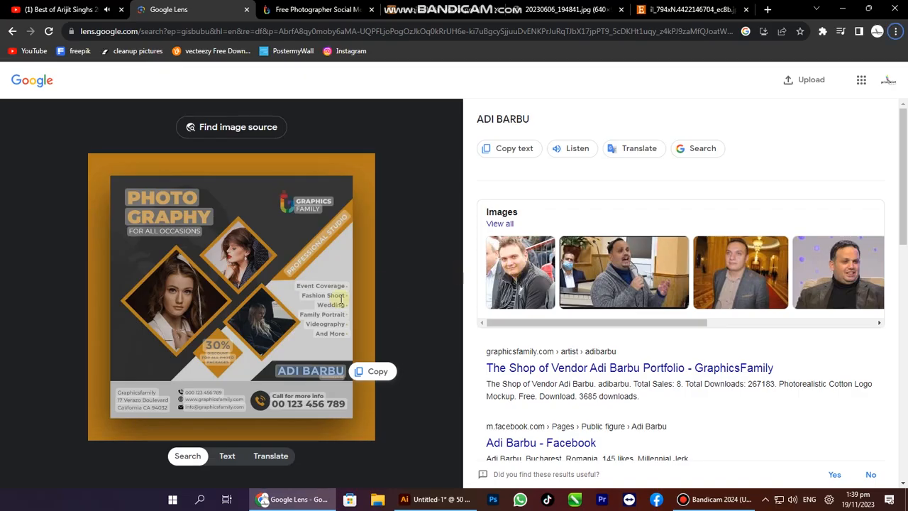
pyautogui.moveTo(297, 285); pyautogui.dragTo(349, 334)
pyautogui.hotkey('alt', 'Tab')
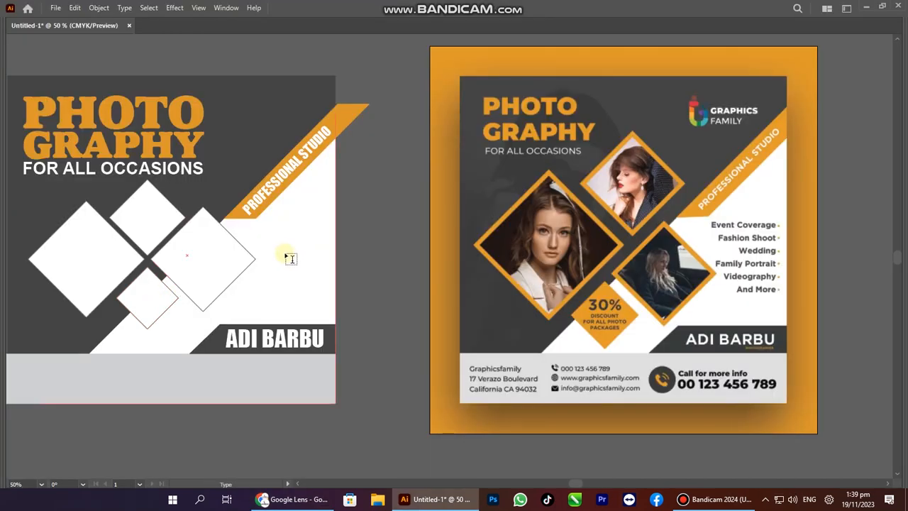
# Delete the stray empty text object and start new text right of the diamonds.
pyautogui.press('a')
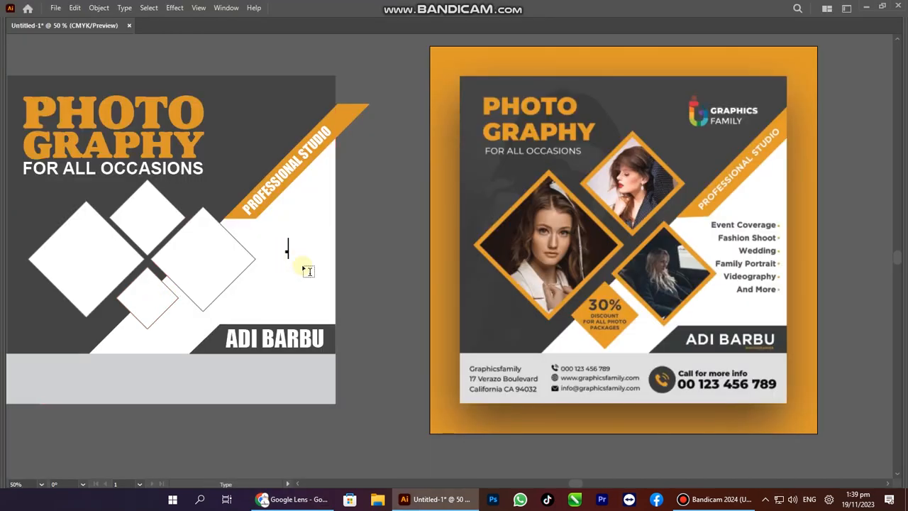
pyautogui.press('Escape')
pyautogui.press('Tab')
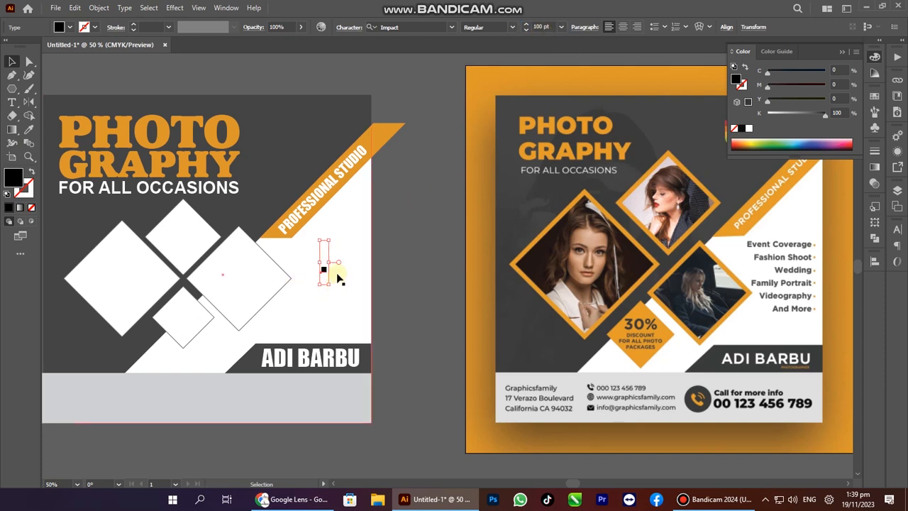
pyautogui.press('Delete')
pyautogui.press('t')
pyautogui.click(398, 261)
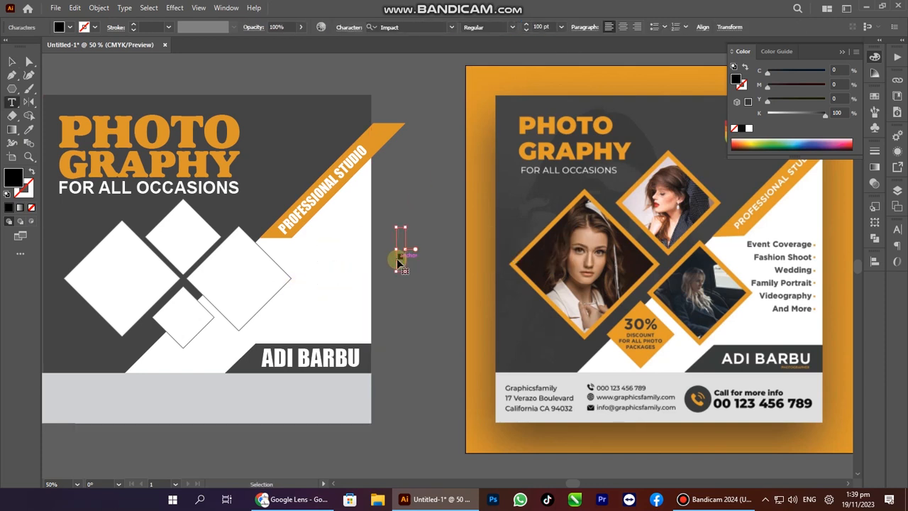
# Reselect the full services list, Event Coverage through And More, in Google Lens.
pyautogui.hotkey('alt', 'Tab')
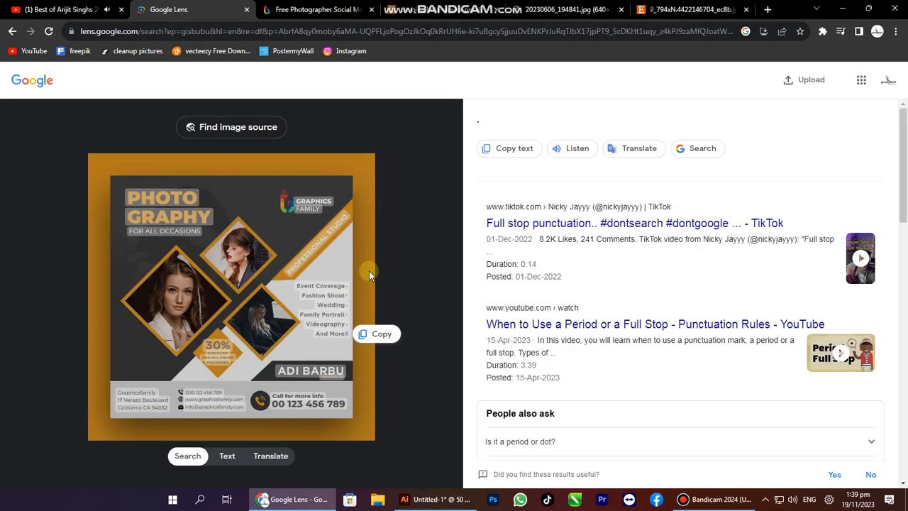
pyautogui.moveTo(298, 282); pyautogui.dragTo(318, 305)
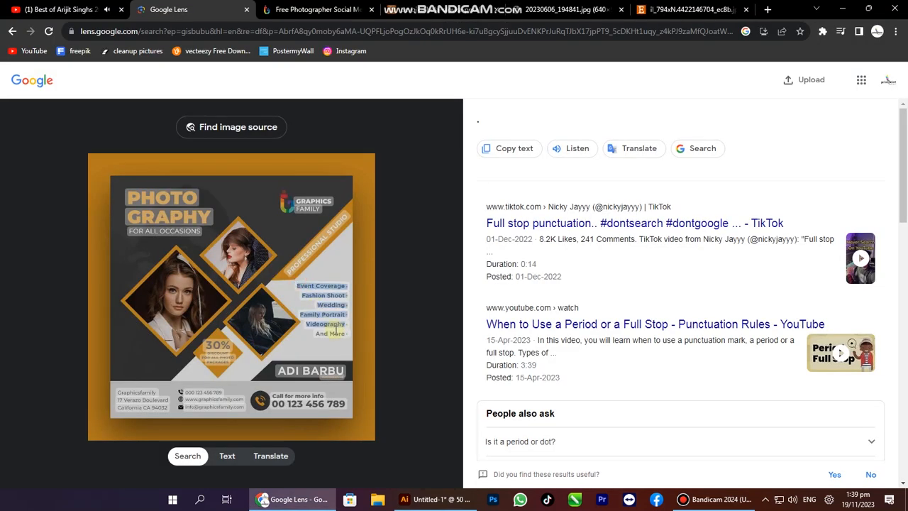
pyautogui.moveTo(346, 340); pyautogui.dragTo(334, 327)
pyautogui.hotkey('alt', 'Tab')
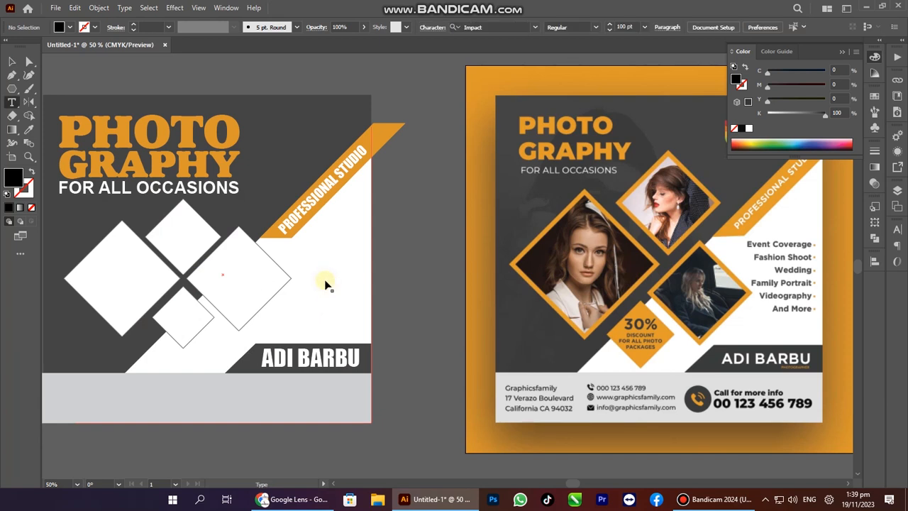
# Paste the services list, give it the FOR ALL OCCASIONS subtitle style, and move it into place.
pyautogui.click(324, 279)
pyautogui.hotkey('ctrl', 'v')
pyautogui.press('Escape')
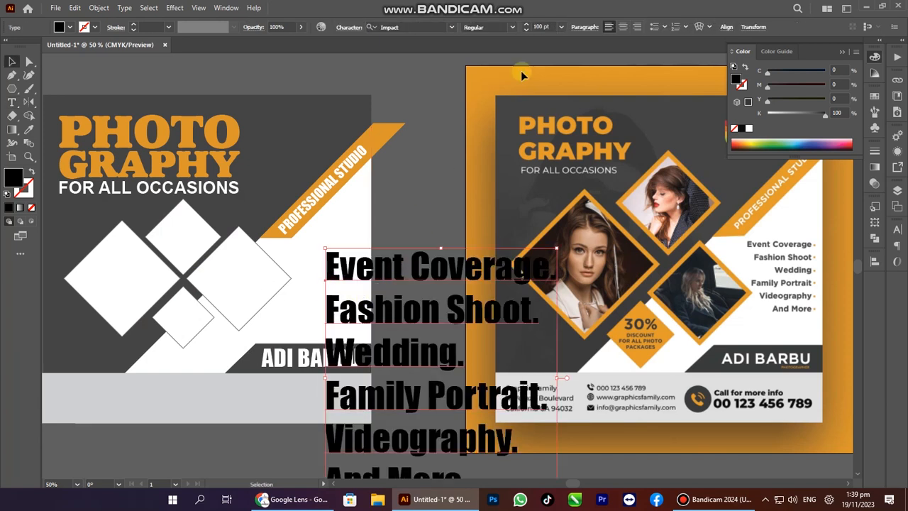
pyautogui.press('i')
pyautogui.click(122, 188)
pyautogui.press('v')
pyautogui.moveTo(398, 280); pyautogui.dragTo(313, 237)
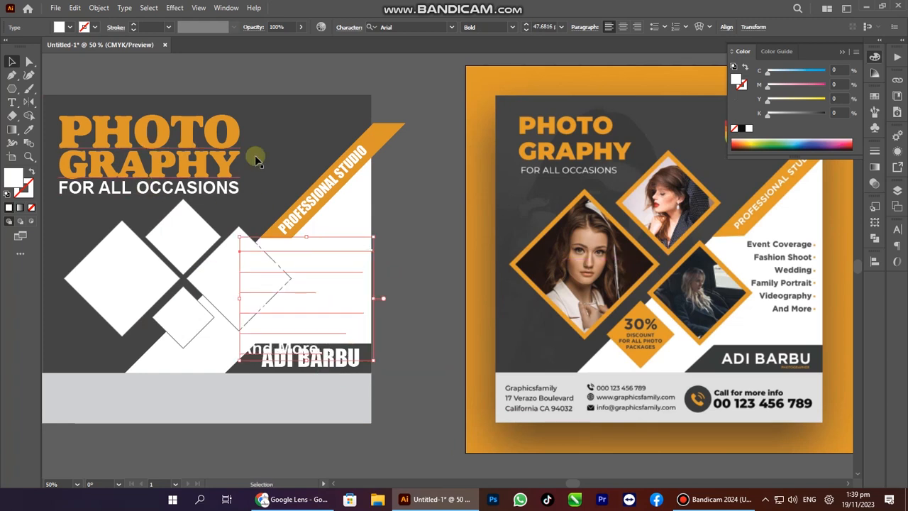
pyautogui.press('i')
pyautogui.click(381, 140)
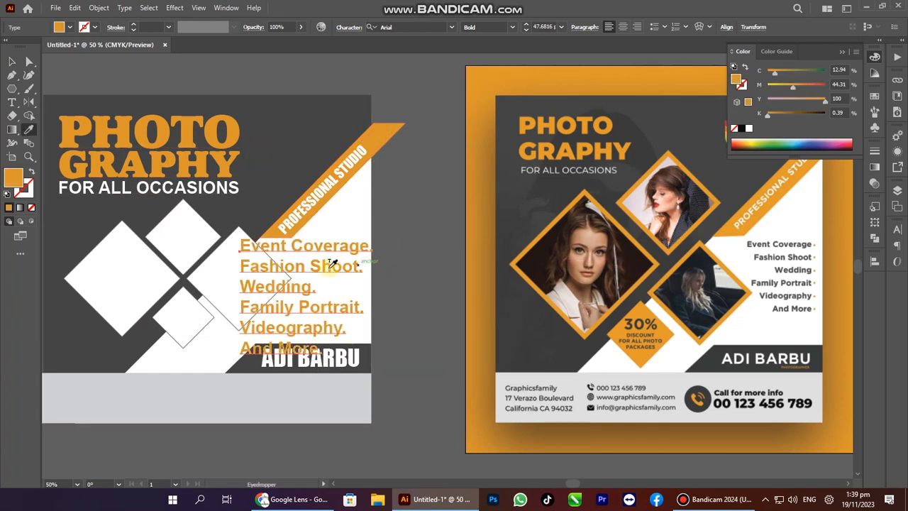
pyautogui.click(638, 27)
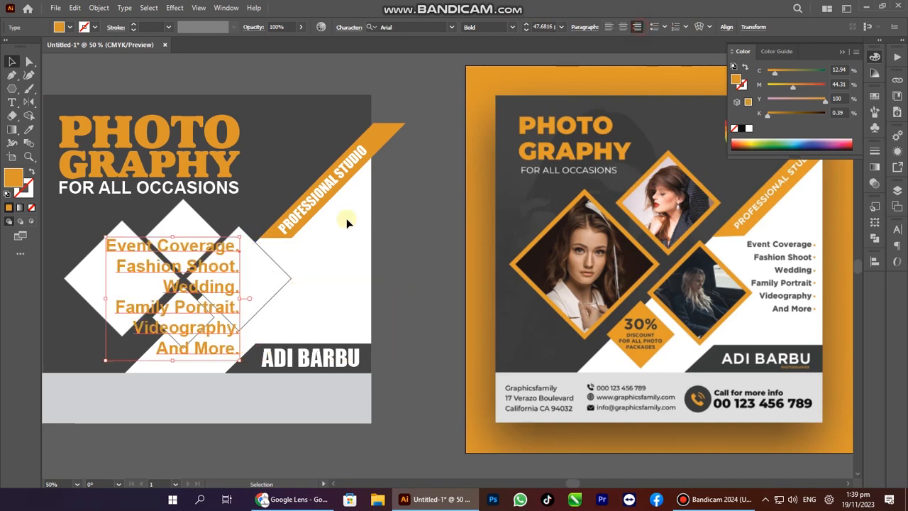
pyautogui.moveTo(229, 249); pyautogui.dragTo(350, 241)
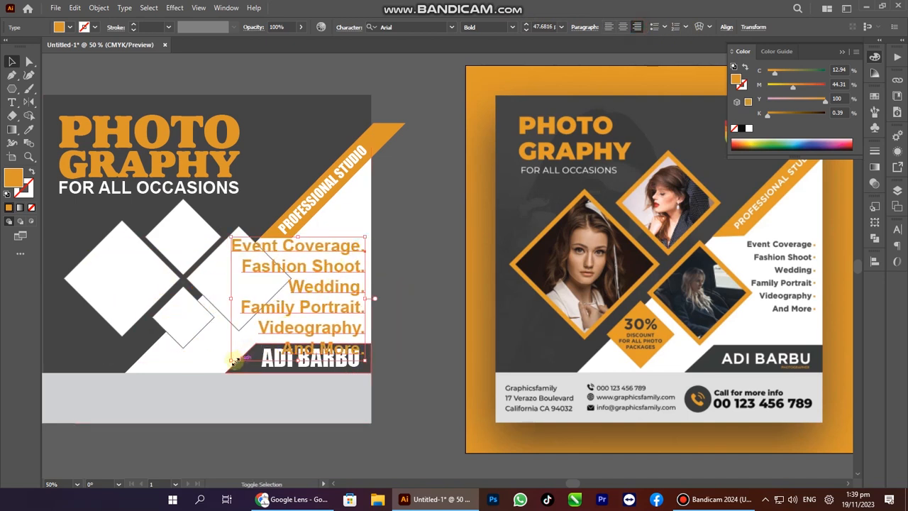
pyautogui.moveTo(233, 361); pyautogui.dragTo(286, 327)
pyautogui.moveTo(341, 273); pyautogui.dragTo(338, 301)
pyautogui.keyDown('shift'); pyautogui.click(342, 354); pyautogui.keyUp('shift')
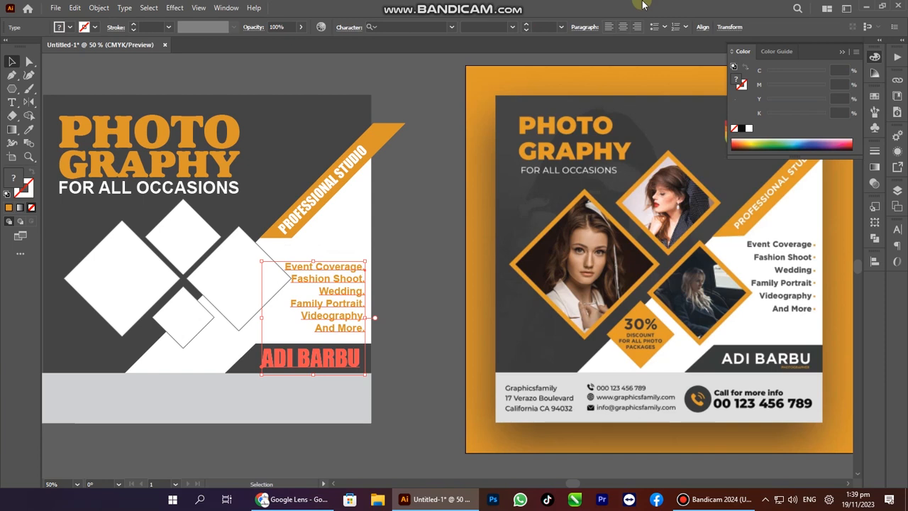
pyautogui.click(705, 28)
pyautogui.click(624, 60)
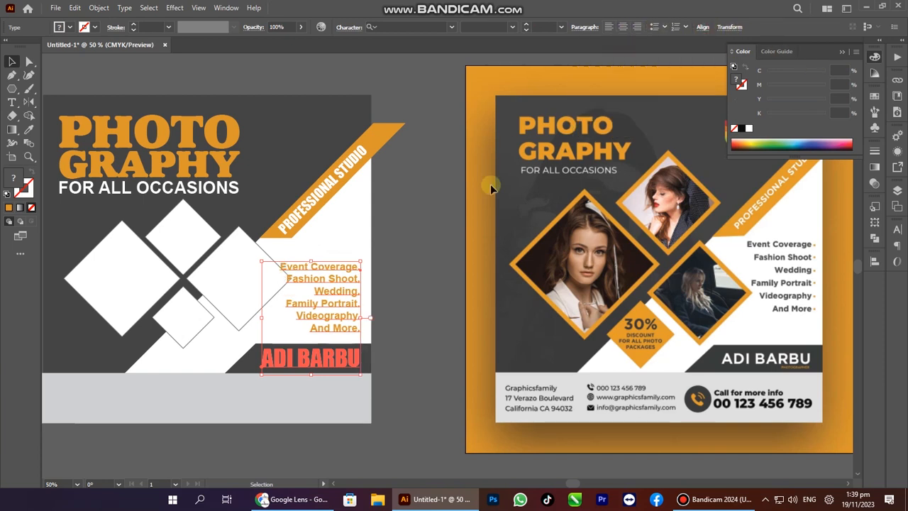
pyautogui.click(440, 252)
pyautogui.scroll(3, 376, 291)
pyautogui.click(313, 292)
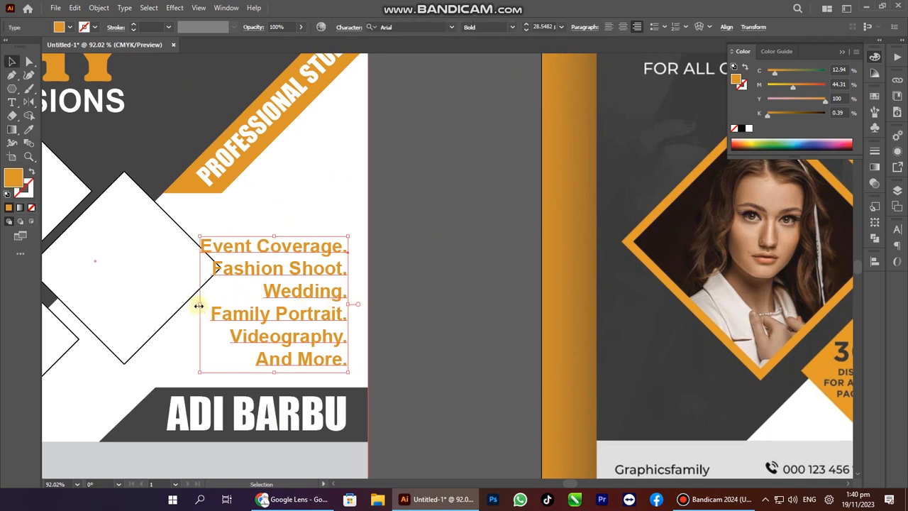
# Shrink the services list, increase its line spacing, and nudge it up.
pyautogui.moveTo(199, 304); pyautogui.dragTo(229, 300)
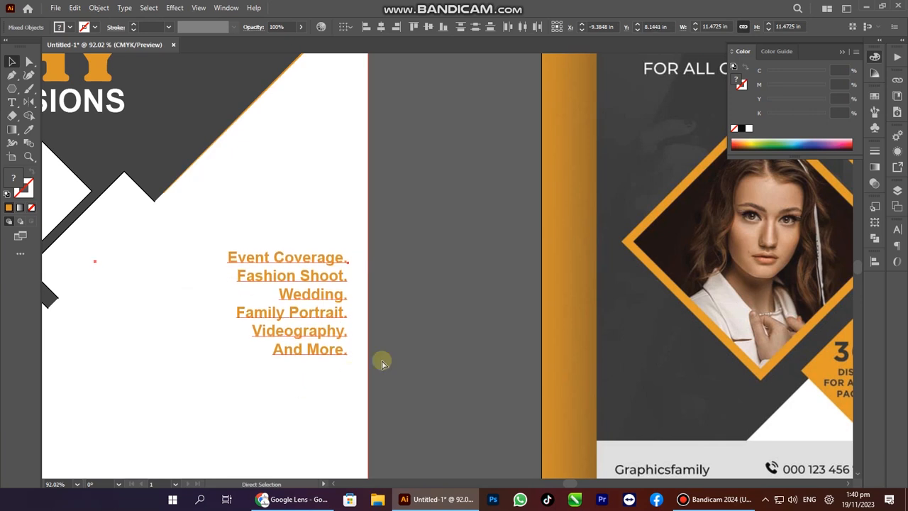
pyautogui.hotkey('ctrl', 'z')
pyautogui.hotkey('ctrl', 'z')
pyautogui.hotkey('ctrl', 'shift', 'z')
pyautogui.press('a')
pyautogui.hotkey('alt', 'Down')
pyautogui.hotkey('alt', 'Down')
pyautogui.hotkey('alt', 'Down')
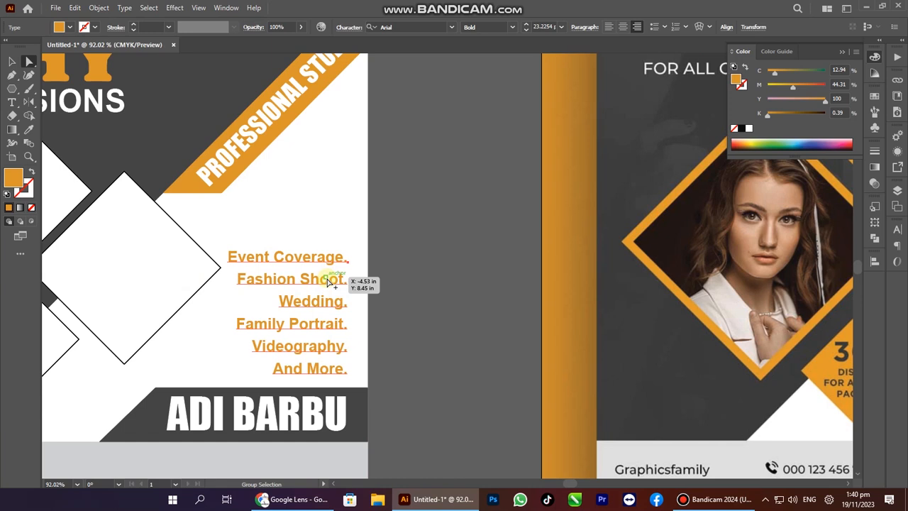
pyautogui.moveTo(327, 282); pyautogui.dragTo(331, 248)
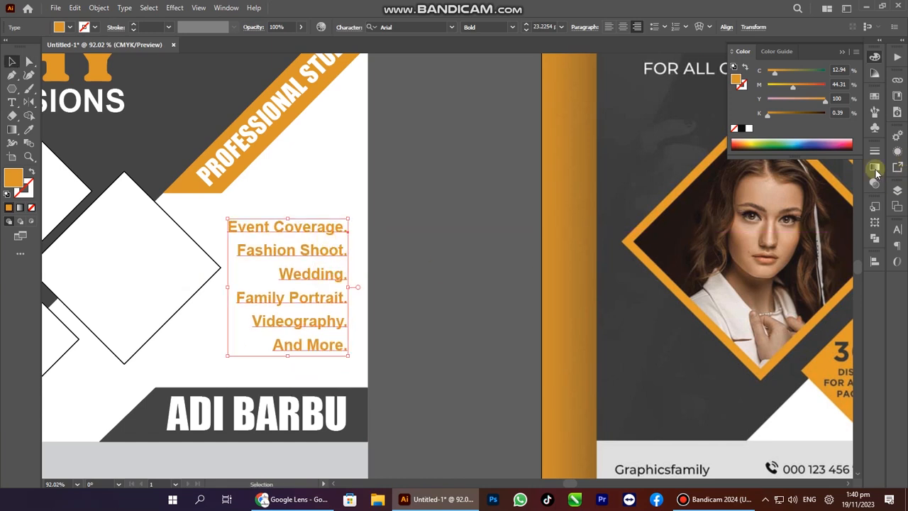
# Set the list's leading to 41 pt in the Character panel and enlarge it leftward.
pyautogui.hotkey('ctrl', 't')
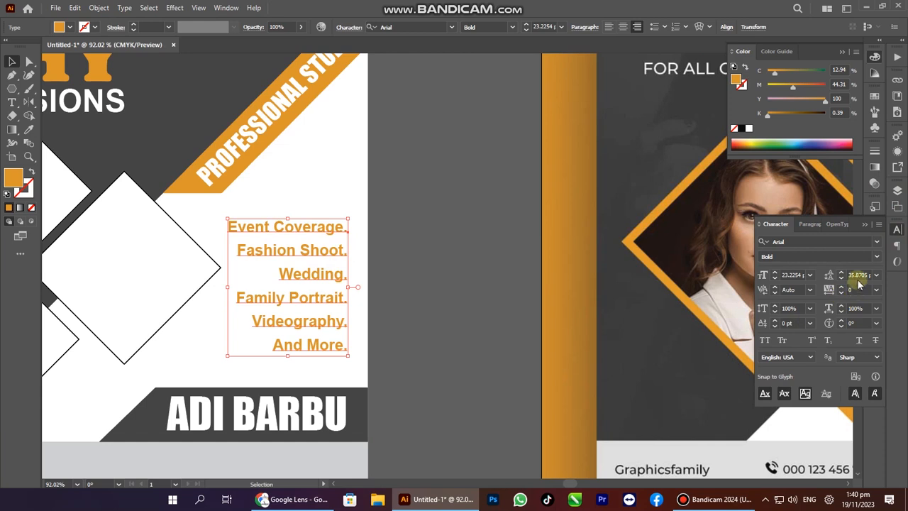
pyautogui.scroll(-4, 858, 275)
pyautogui.scroll(9, 858, 275)
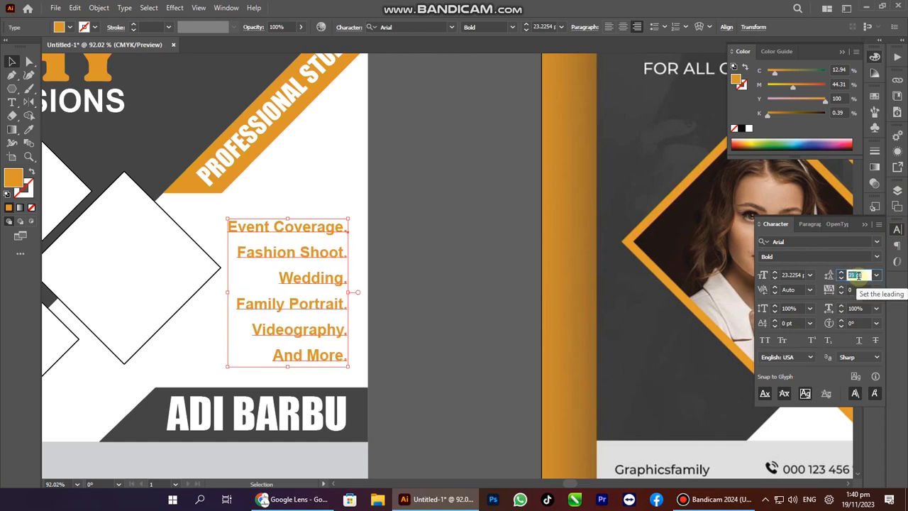
pyautogui.press('Return')
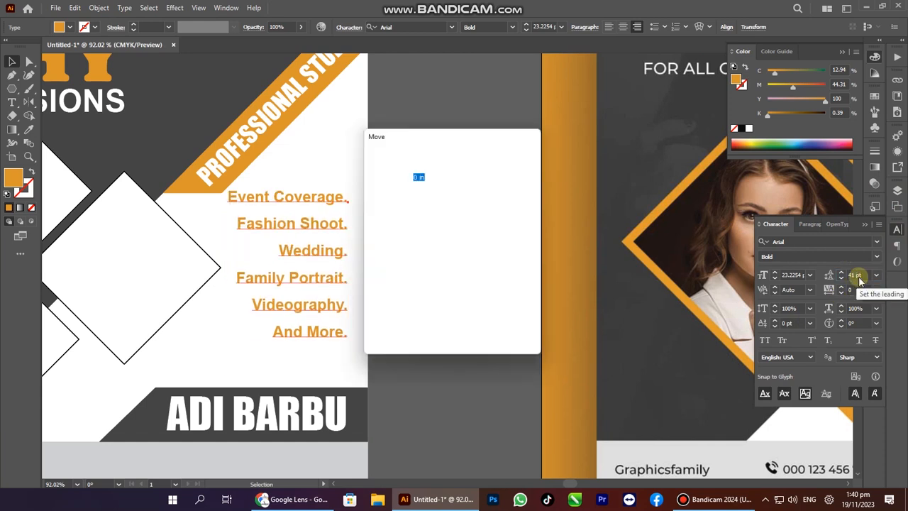
pyautogui.press('Escape')
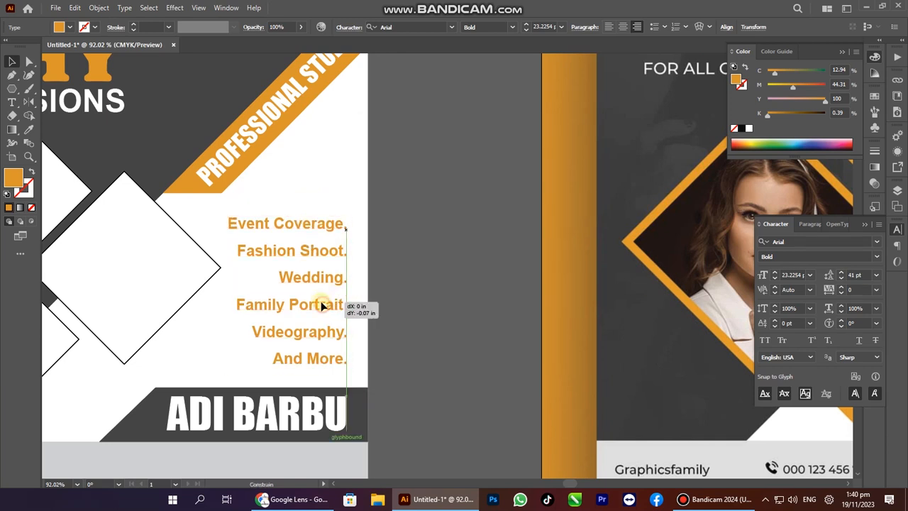
pyautogui.moveTo(229, 291); pyautogui.dragTo(209, 290)
# Commit the enlarged services list and view the whole post with panels hidden.
pyautogui.keyDown('ctrl'); pyautogui.keyDown('alt'); pyautogui.click(286, 269); pyautogui.keyUp('alt'); pyautogui.keyUp('ctrl')
pyautogui.keyDown('ctrl'); pyautogui.keyDown('alt'); pyautogui.click(285, 269); pyautogui.keyUp('alt'); pyautogui.keyUp('ctrl')
pyautogui.moveTo(410, 277); pyautogui.dragTo(307, 318)
pyautogui.moveTo(399, 416); pyautogui.dragTo(424, 421)
pyautogui.press('Tab')
# Copy the portrait of the woman in the white jacket from its browser tab.
pyautogui.hotkey('alt', 'Tab')
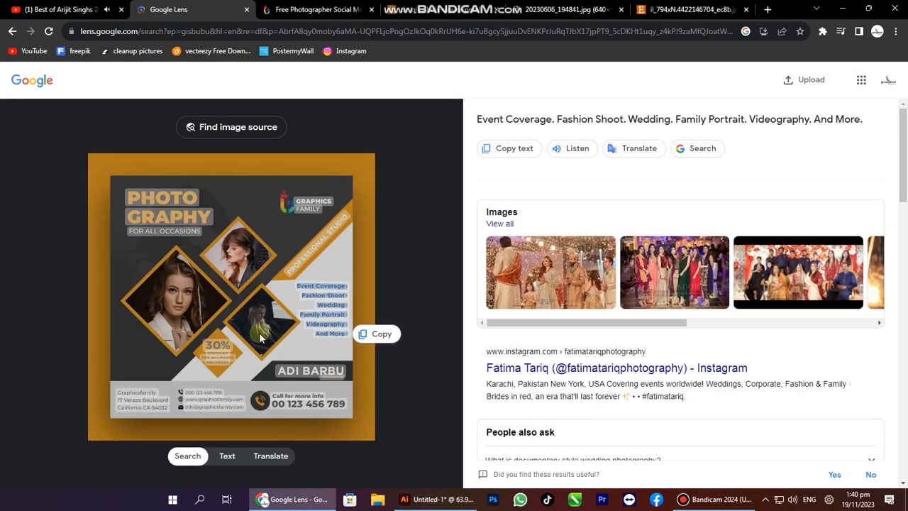
pyautogui.click(336, 8)
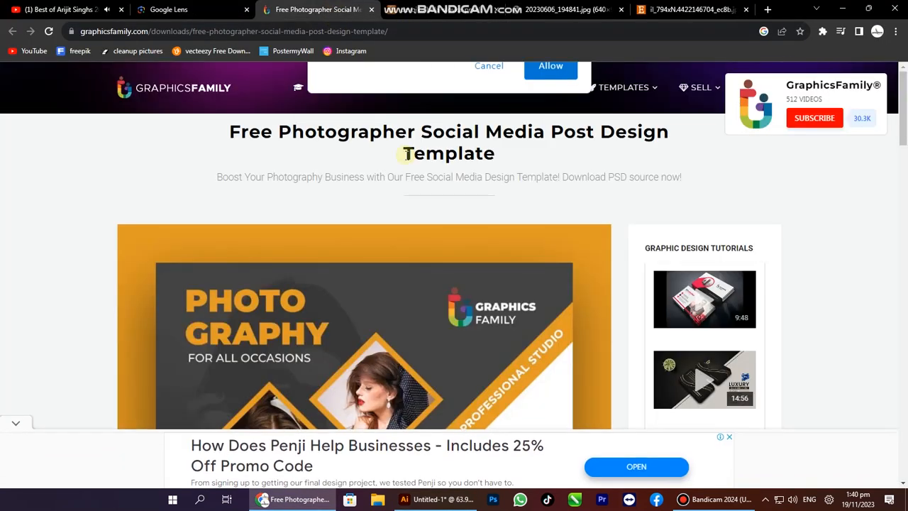
pyautogui.click(420, 7)
pyautogui.rightClick(406, 282)
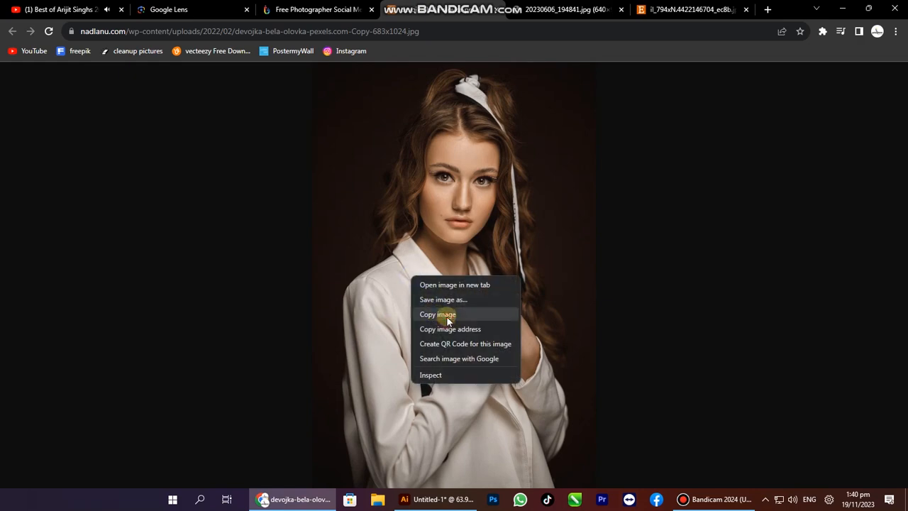
pyautogui.click(440, 315)
pyautogui.hotkey('alt', 'Tab')
# Paste the portrait and duplicate the four diamonds off to the left of the artboard.
pyautogui.hotkey('ctrl', 'v')
pyautogui.moveTo(410, 263); pyautogui.dragTo(480, 288)
pyautogui.click(294, 251)
pyautogui.keyDown('shift'); pyautogui.click(267, 202); pyautogui.keyUp('shift')
pyautogui.keyDown('shift'); pyautogui.click(195, 249); pyautogui.keyUp('shift')
pyautogui.keyDown('shift'); pyautogui.click(259, 301); pyautogui.keyUp('shift')
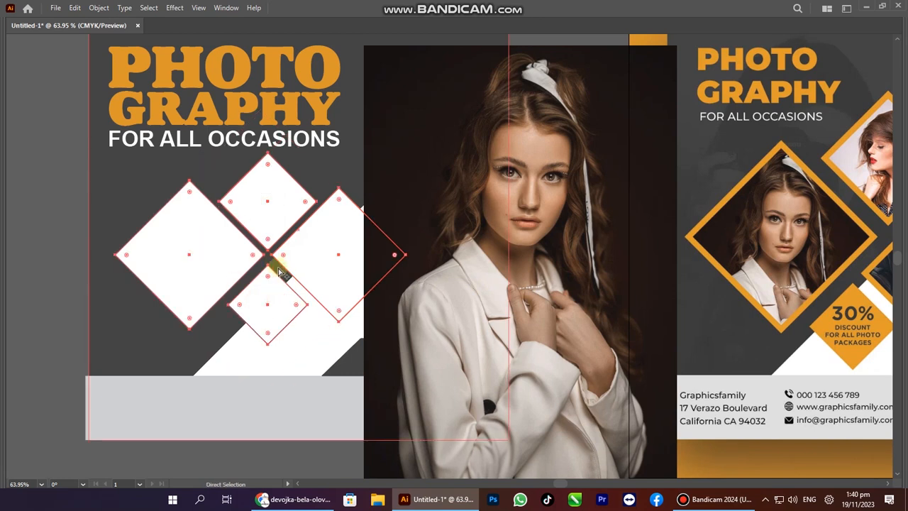
pyautogui.hotkey('ctrl', '-')
pyautogui.moveTo(294, 267); pyautogui.dragTo(372, 304)
pyautogui.moveTo(579, 297); pyautogui.dragTo(123, 266)
pyautogui.moveTo(442, 290); pyautogui.dragTo(190, 271)
# Place the portrait behind the left diamond and clip it into that diamond.
pyautogui.click(366, 273)
pyautogui.moveTo(446, 297); pyautogui.dragTo(249, 291)
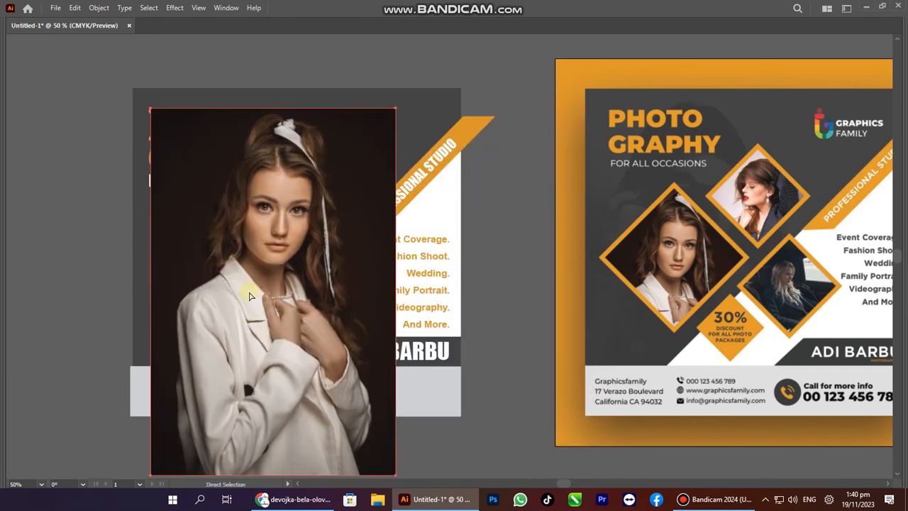
pyautogui.hotkey('ctrl', 'shift', '[')
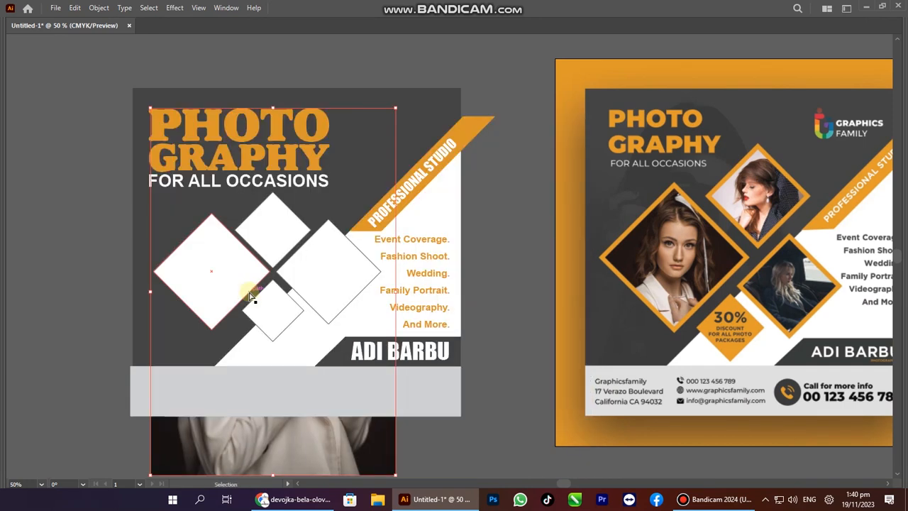
pyautogui.hotkey('ctrl', ']')
pyautogui.press('Tab')
pyautogui.doubleClick(239, 278)
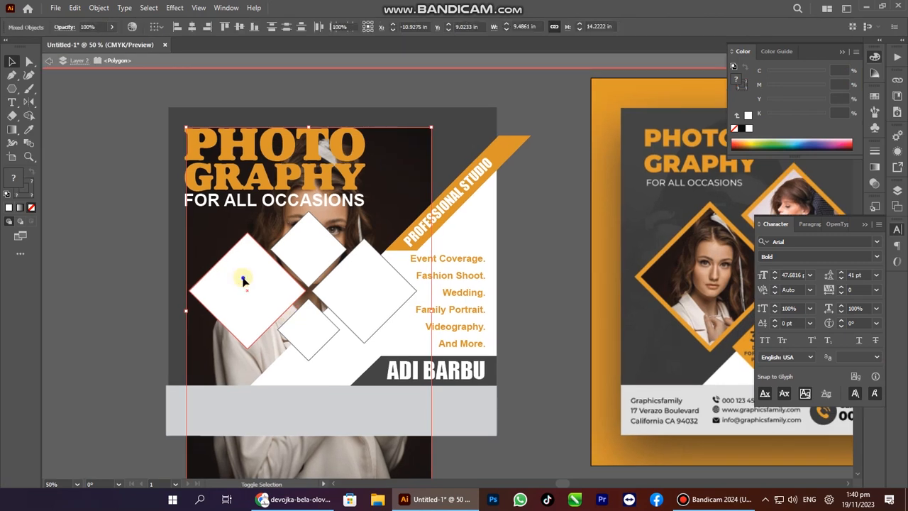
pyautogui.rightClick(243, 282)
pyautogui.click(238, 289)
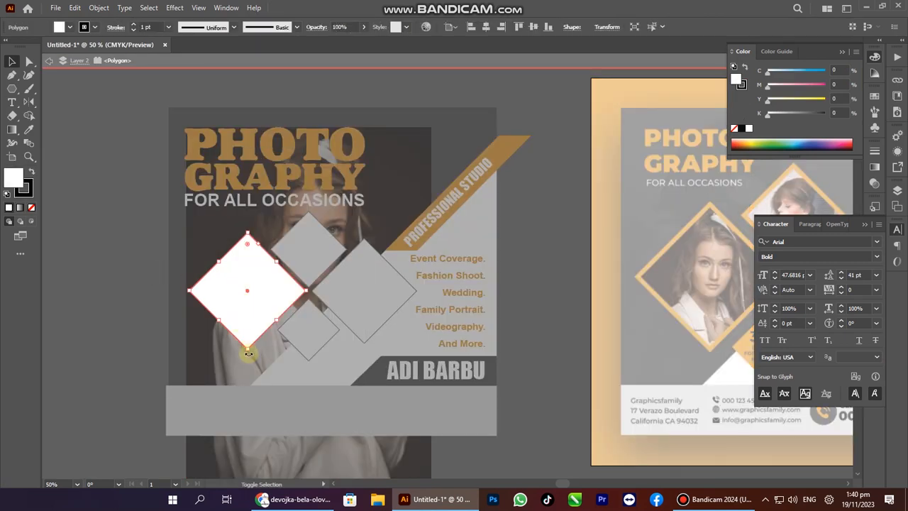
pyautogui.keyDown('shift'); pyautogui.doubleClick(236, 354); pyautogui.keyUp('shift')
pyautogui.keyDown('shift'); pyautogui.click(239, 363); pyautogui.keyUp('shift')
pyautogui.rightClick(241, 286)
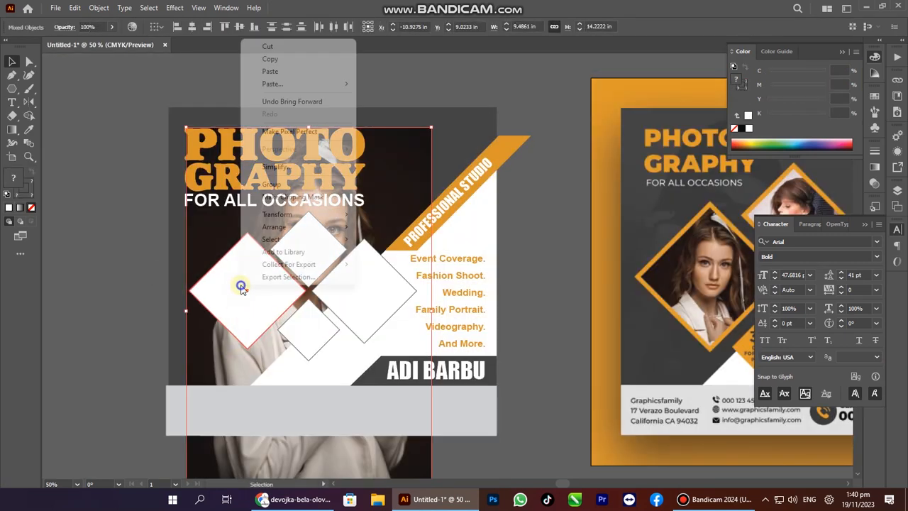
pyautogui.click(292, 197)
# Shrink and nudge the photo inside the diamond so her face fills it.
pyautogui.click(128, 324)
pyautogui.press('a')
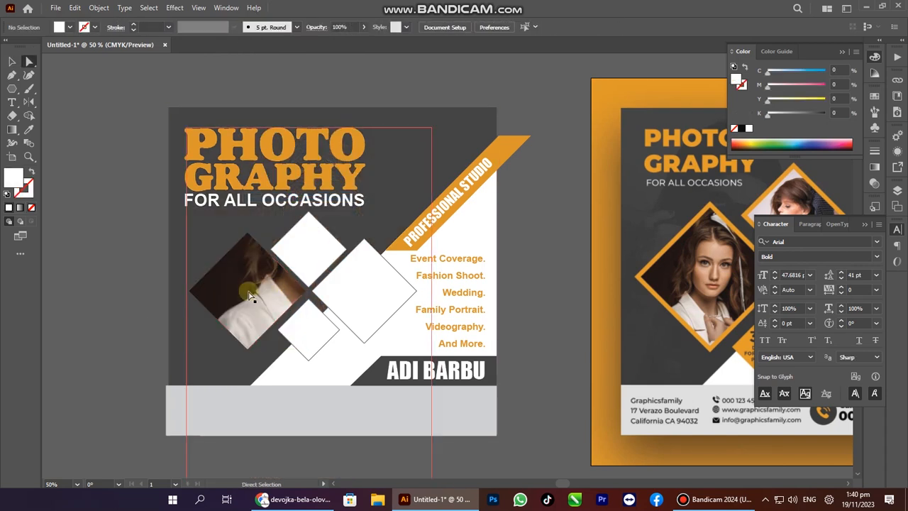
pyautogui.click(248, 291)
pyautogui.click(136, 331)
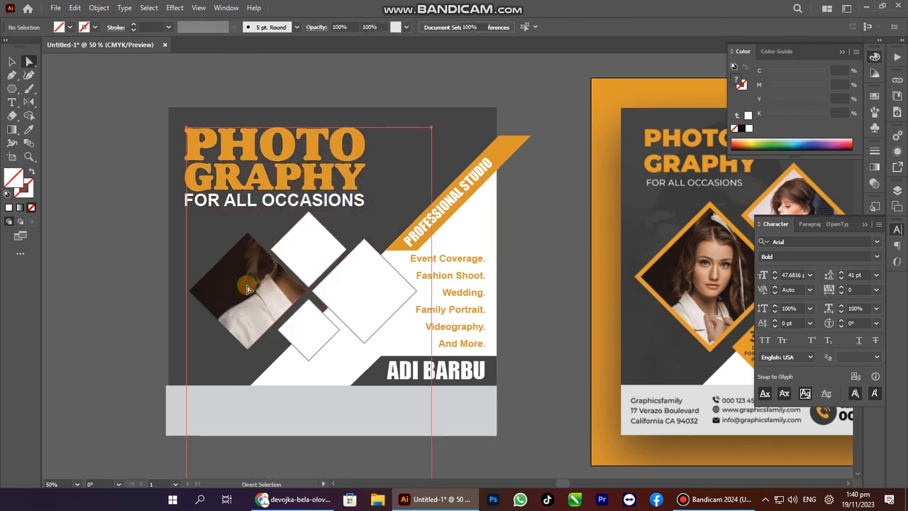
pyautogui.click(247, 288)
pyautogui.moveTo(430, 312); pyautogui.dragTo(309, 295)
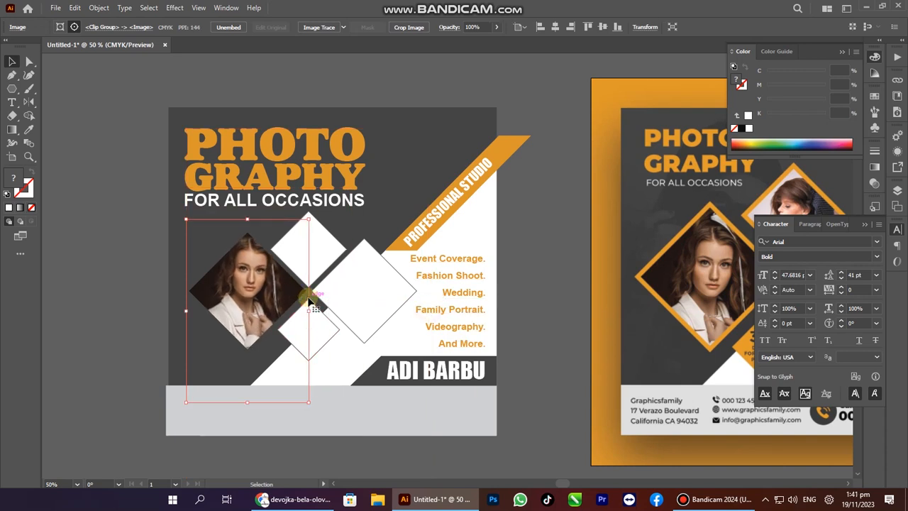
pyautogui.press('Down')
pyautogui.press('Down')
pyautogui.press('Down')
pyautogui.press('Down')
pyautogui.press('Down')
pyautogui.press('Down')
pyautogui.press('Down')
pyautogui.press('Down')
pyautogui.press('Down')
pyautogui.press('Down')
pyautogui.press('Down')
pyautogui.press('Down')
pyautogui.press('Down')
pyautogui.press('Down')
pyautogui.press('Down')
pyautogui.press('Down')
pyautogui.press('Down')
pyautogui.press('Down')
pyautogui.press('Down')
pyautogui.press('Down')
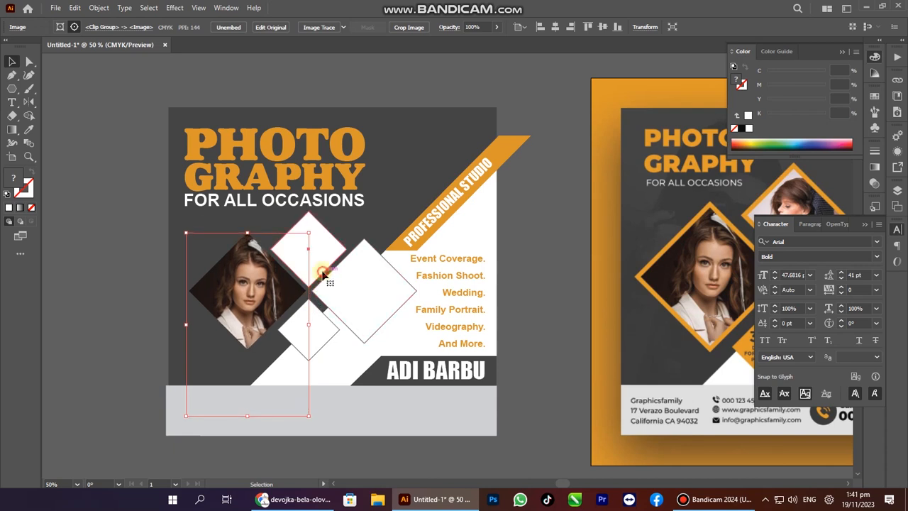
pyautogui.click(284, 499)
# Copy the car-interior photo from the browser and paste it into the design.
pyautogui.click(560, 9)
pyautogui.rightClick(470, 216)
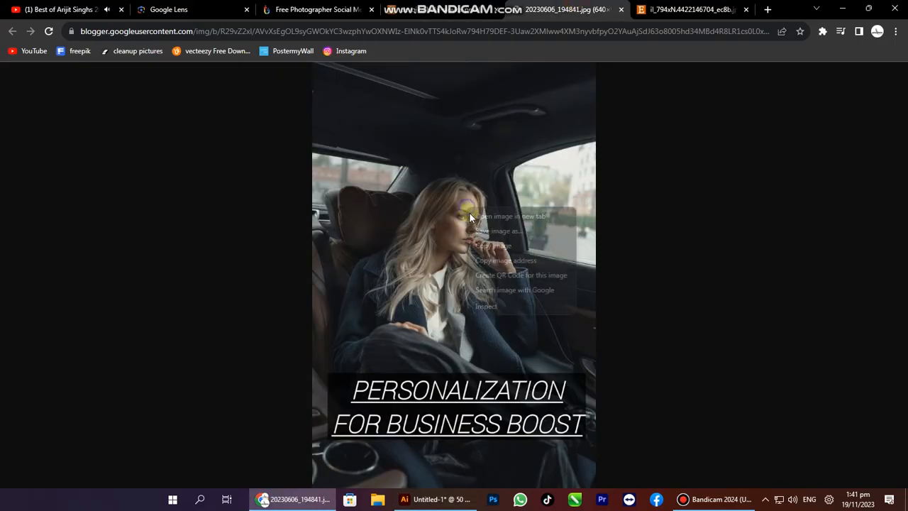
pyautogui.click(496, 246)
pyautogui.hotkey('alt', 'Tab')
pyautogui.hotkey('ctrl', 'v')
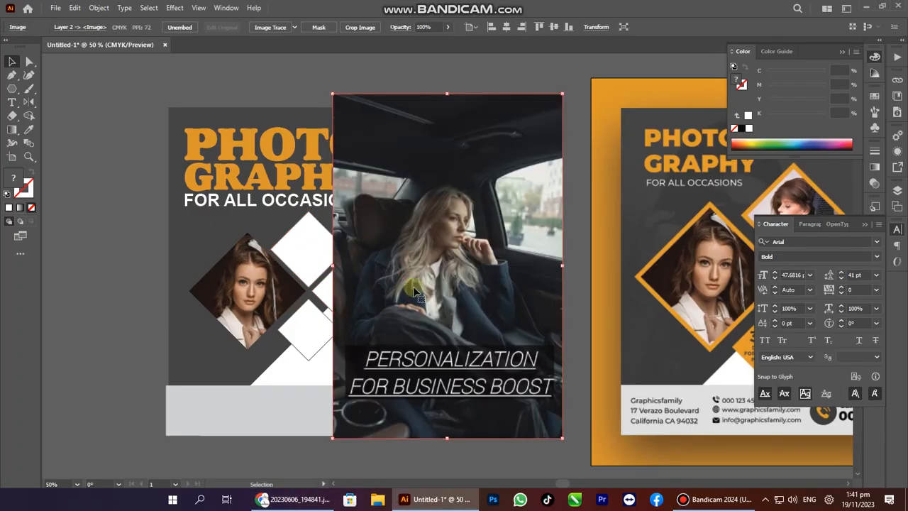
# Send the car photo behind the service text and then to the back of the flyer.
pyautogui.rightClick(448, 242)
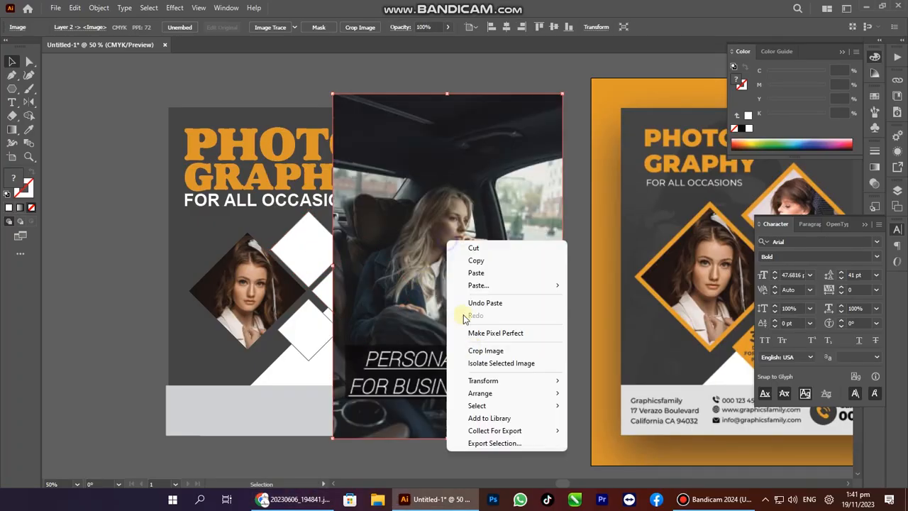
pyautogui.moveTo(485, 394)
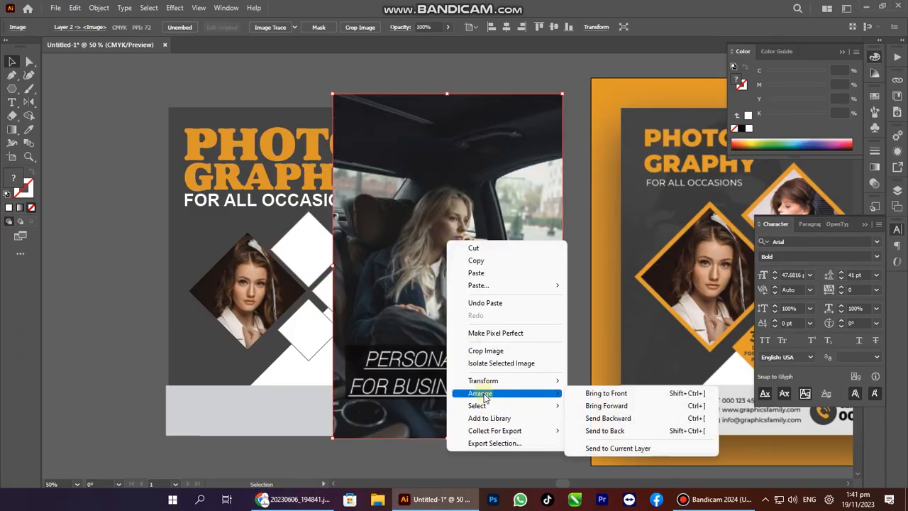
pyautogui.click(607, 410)
pyautogui.rightClick(377, 250)
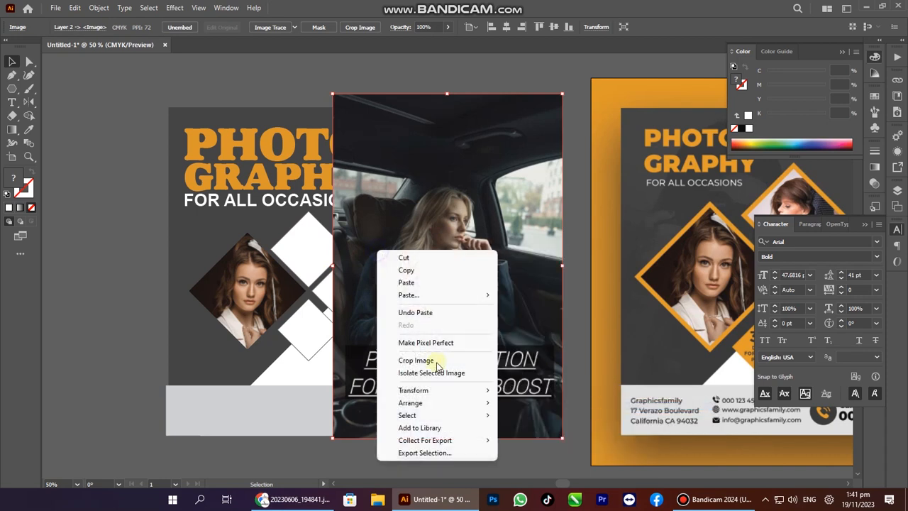
pyautogui.moveTo(432, 404)
pyautogui.click(536, 415)
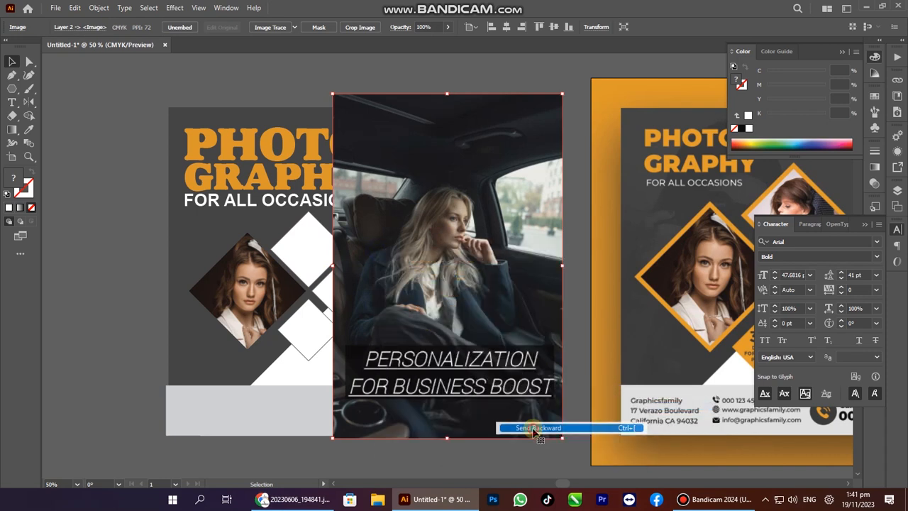
pyautogui.rightClick(386, 236)
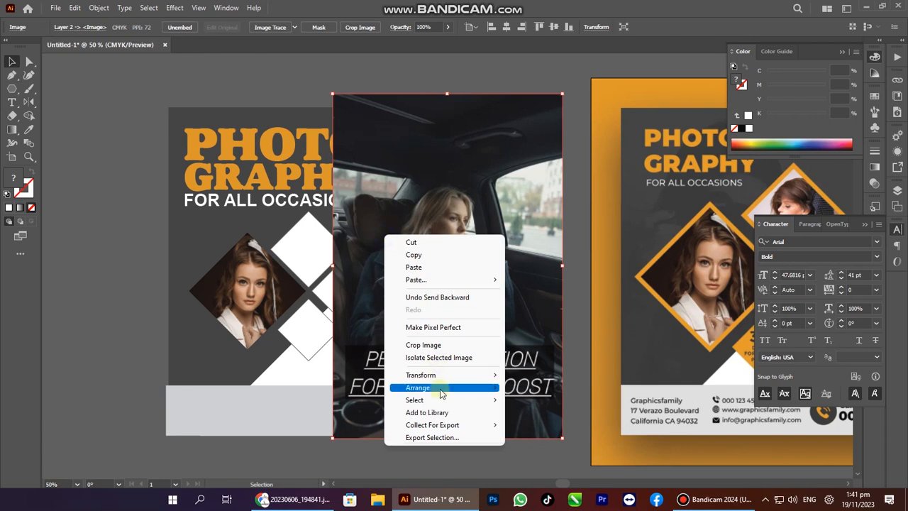
pyautogui.moveTo(440, 387)
pyautogui.click(543, 425)
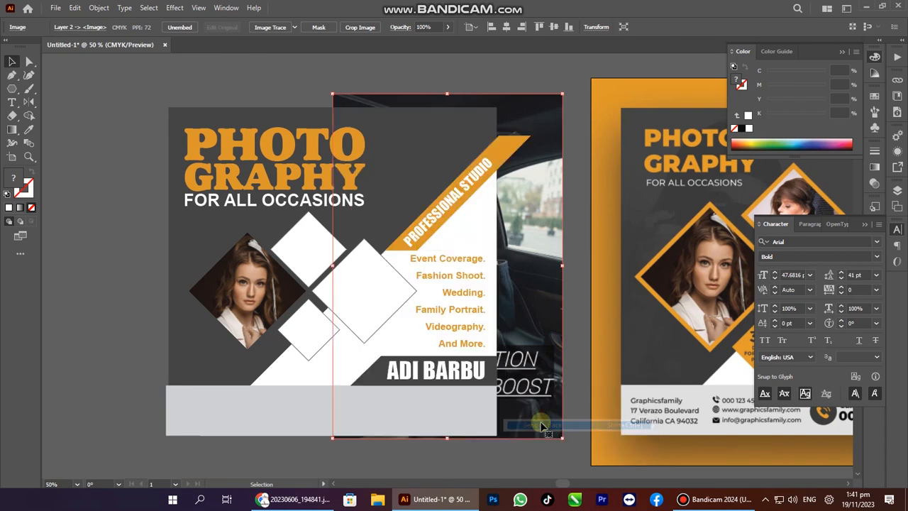
# Clip the car photo into the right diamond, narrow it to 4.29 in, and reposition it.
pyautogui.rightClick(524, 237)
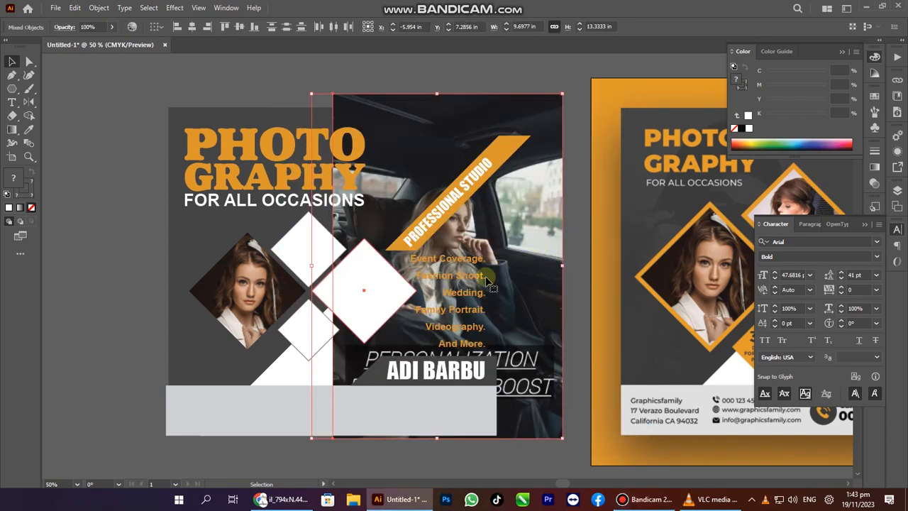
pyautogui.rightClick(359, 286)
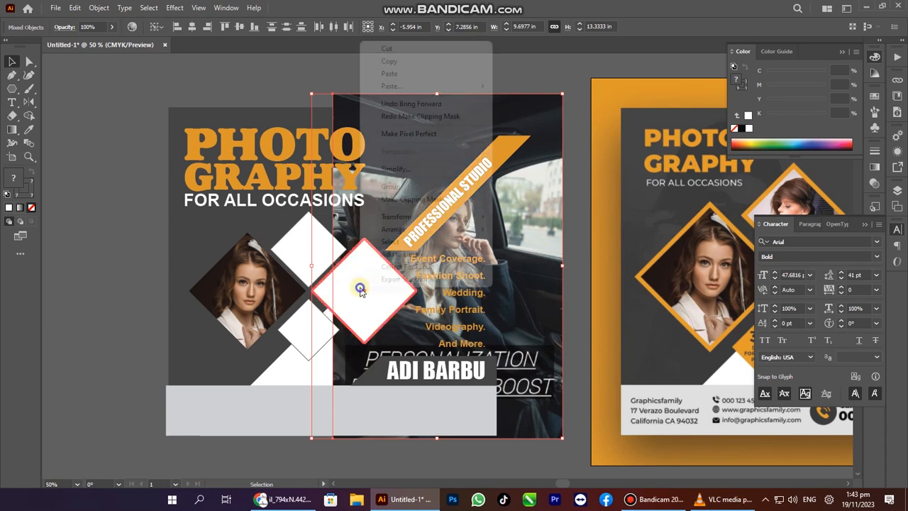
pyautogui.click(417, 200)
pyautogui.press('a')
pyautogui.click(568, 293)
pyautogui.moveTo(395, 307); pyautogui.dragTo(354, 308)
pyautogui.moveTo(460, 317); pyautogui.dragTo(461, 317)
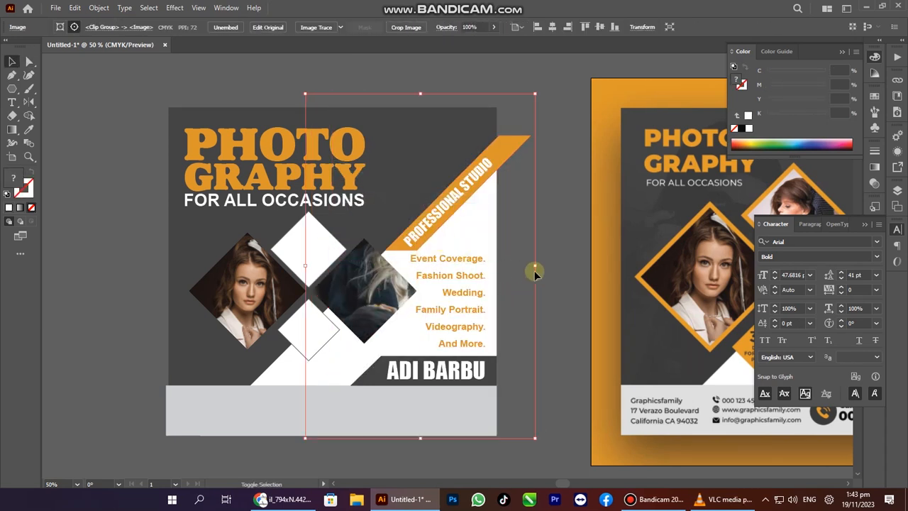
pyautogui.moveTo(533, 264); pyautogui.dragTo(414, 267)
pyautogui.moveTo(373, 288); pyautogui.dragTo(373, 309)
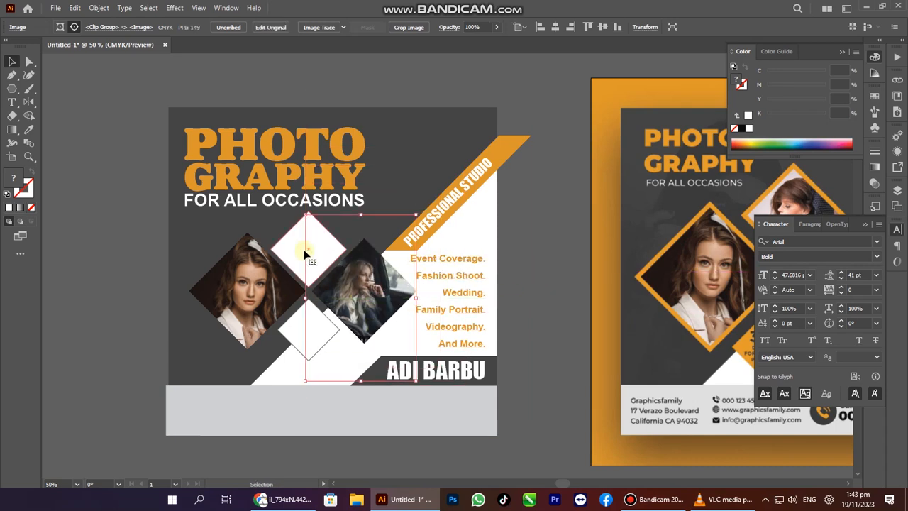
pyautogui.click(305, 253)
pyautogui.hotkey('alt', 'Tab')
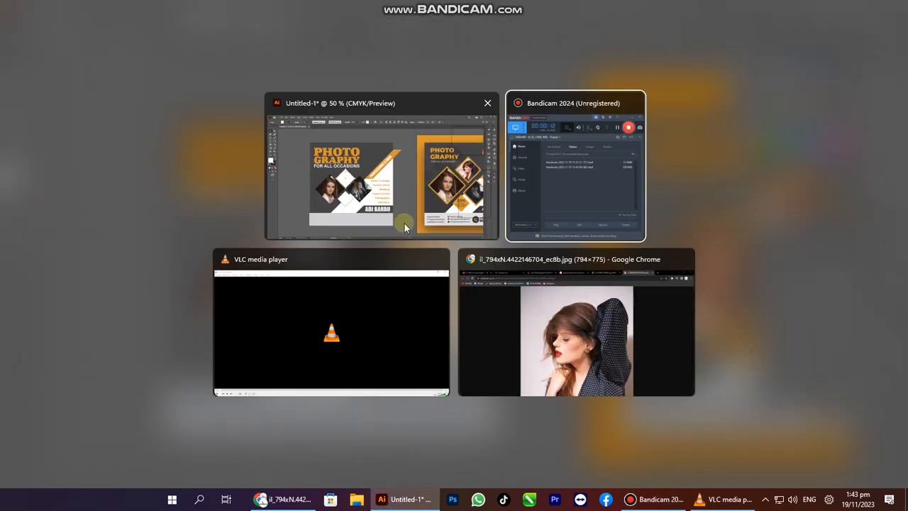
# Copy the polka-dot portrait from the browser and paste it over the flyer.
pyautogui.click(586, 312)
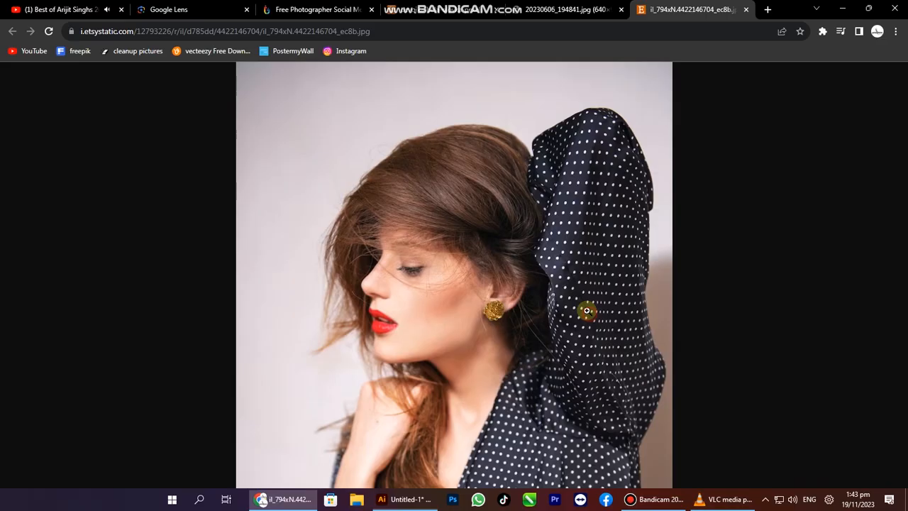
pyautogui.rightClick(503, 221)
pyautogui.click(523, 260)
pyautogui.hotkey('alt', 'Tab')
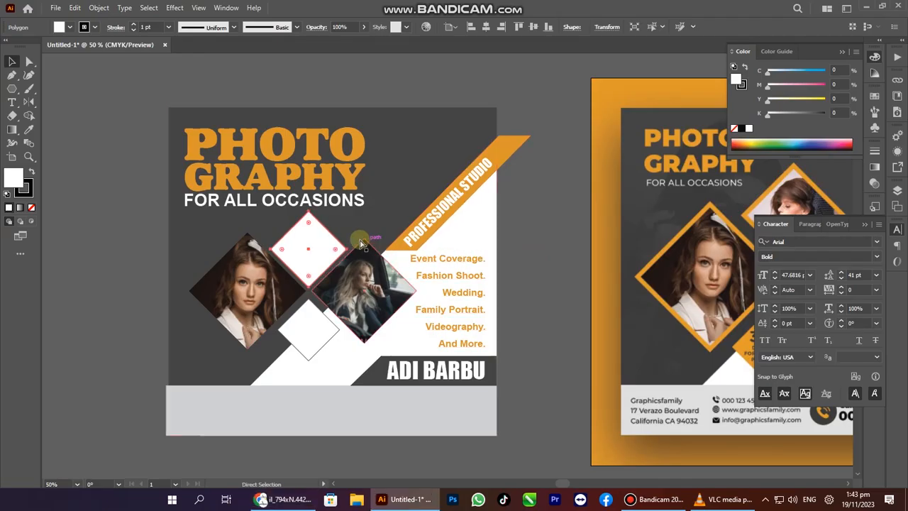
pyautogui.hotkey('ctrl', 'v')
pyautogui.moveTo(373, 248); pyautogui.dragTo(336, 247)
pyautogui.hotkey('ctrl', 'shift', 'a')
pyautogui.press('Tab')
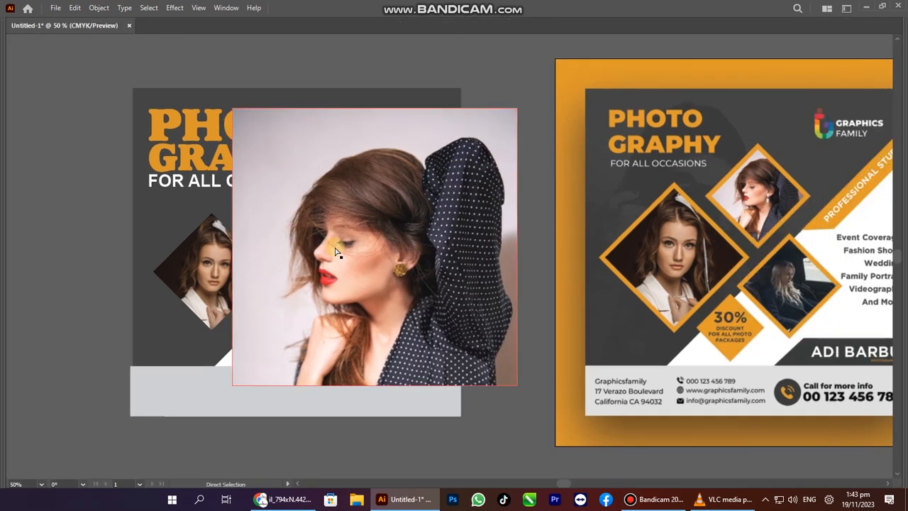
# Send the portrait behind the diamonds and clip it into the top white diamond.
pyautogui.rightClick(337, 246)
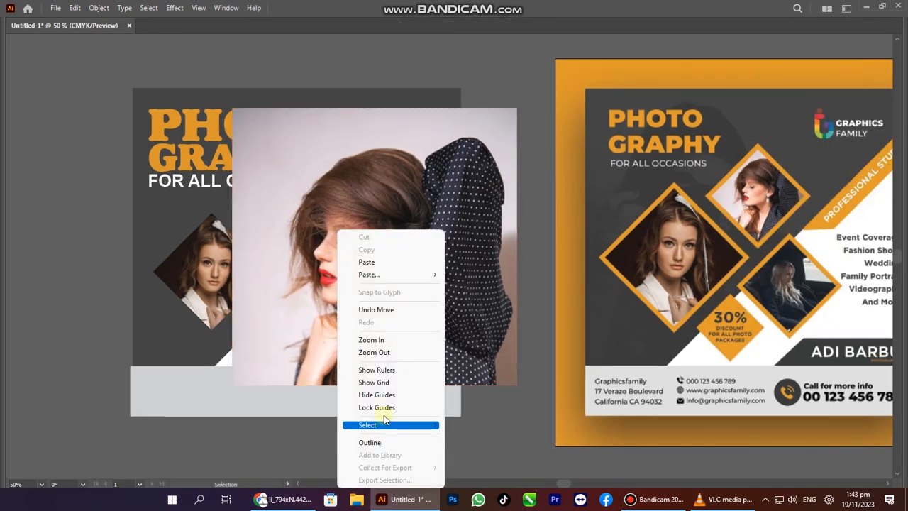
pyautogui.rightClick(296, 246)
pyautogui.click(294, 202)
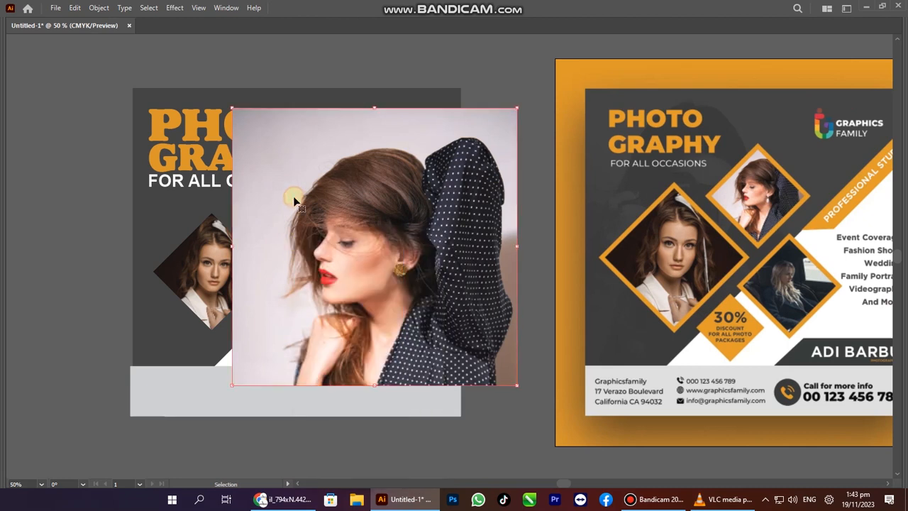
pyautogui.rightClick(294, 209)
pyautogui.moveTo(334, 349)
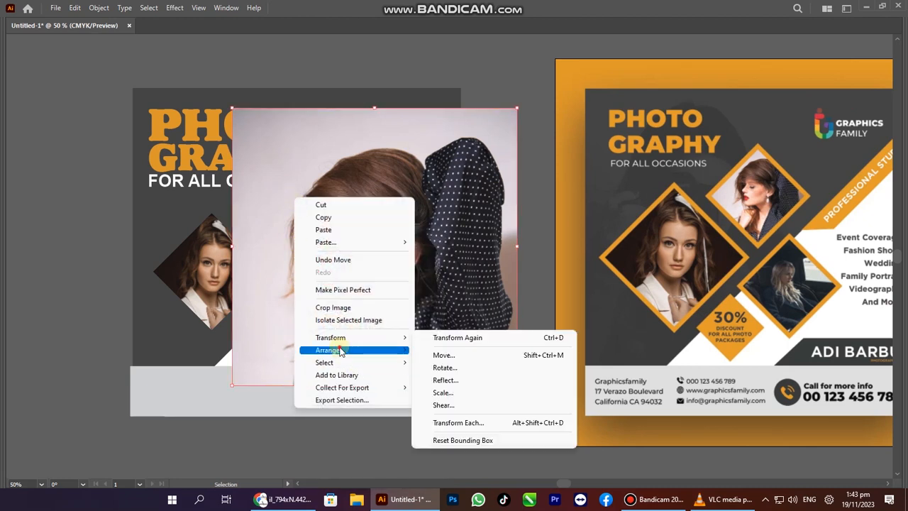
pyautogui.click(459, 376)
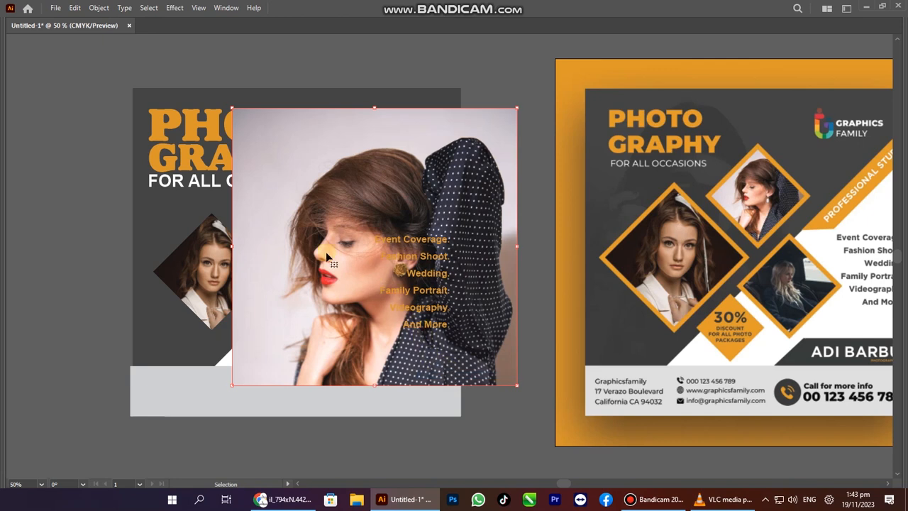
pyautogui.hotkey('ctrl', '[')
pyautogui.hotkey('ctrl', '[')
pyautogui.hotkey('ctrl', '[')
pyautogui.hotkey('ctrl', '[')
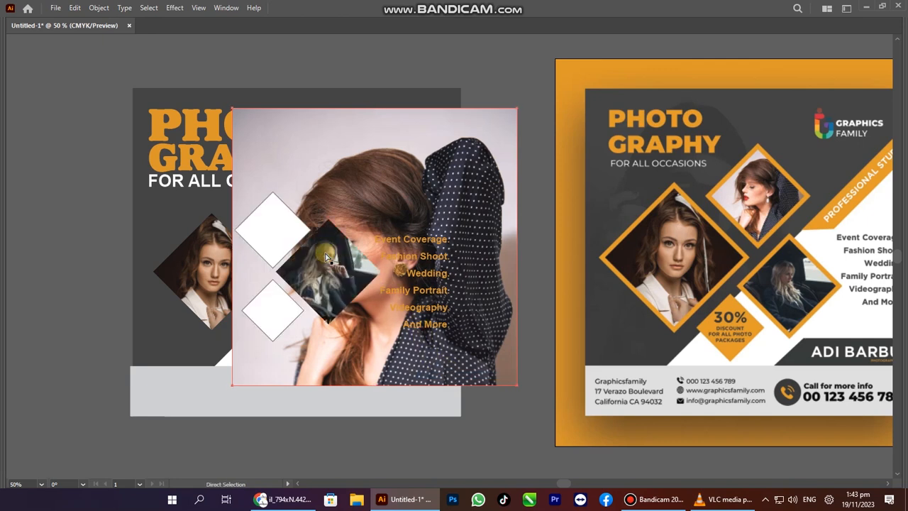
pyautogui.keyDown('shift'); pyautogui.click(278, 225); pyautogui.keyUp('shift')
pyautogui.rightClick(275, 221)
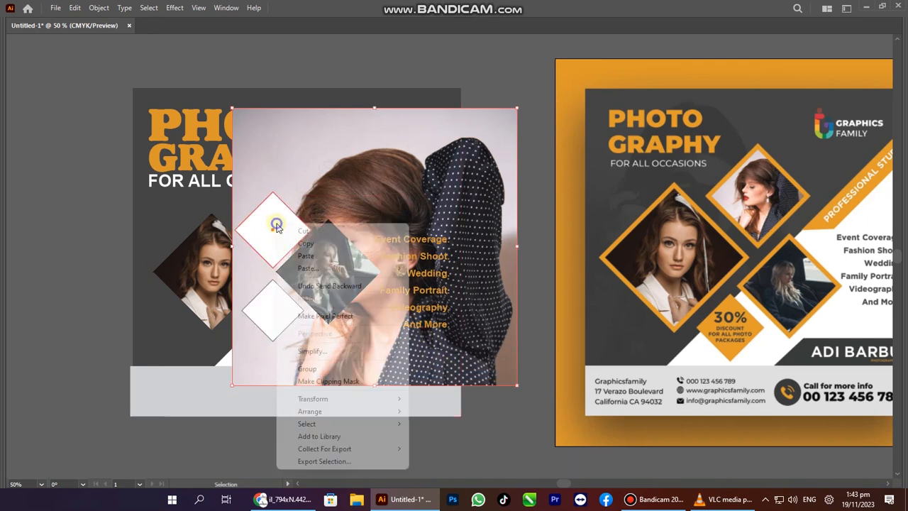
pyautogui.click(352, 383)
# Shrink the clipped portrait to about 3 in and nudge it upward.
pyautogui.click(354, 387)
pyautogui.press('a')
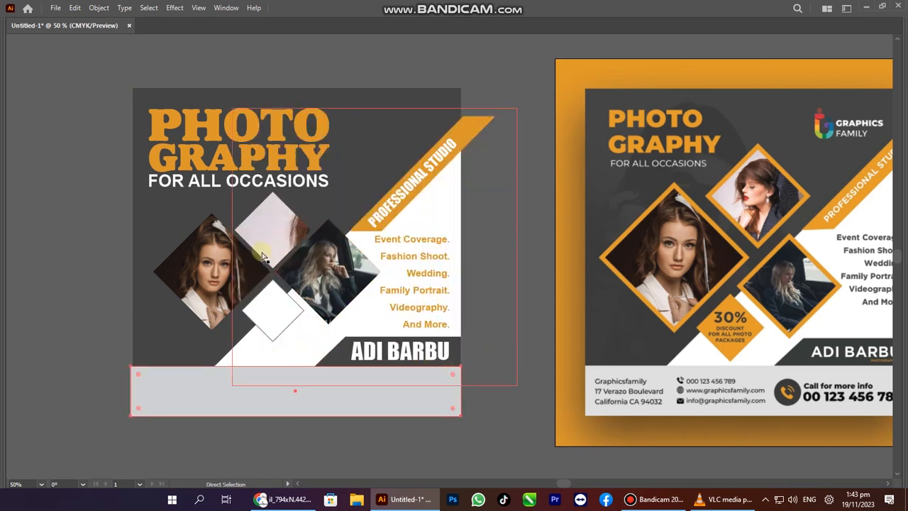
pyautogui.click(273, 246)
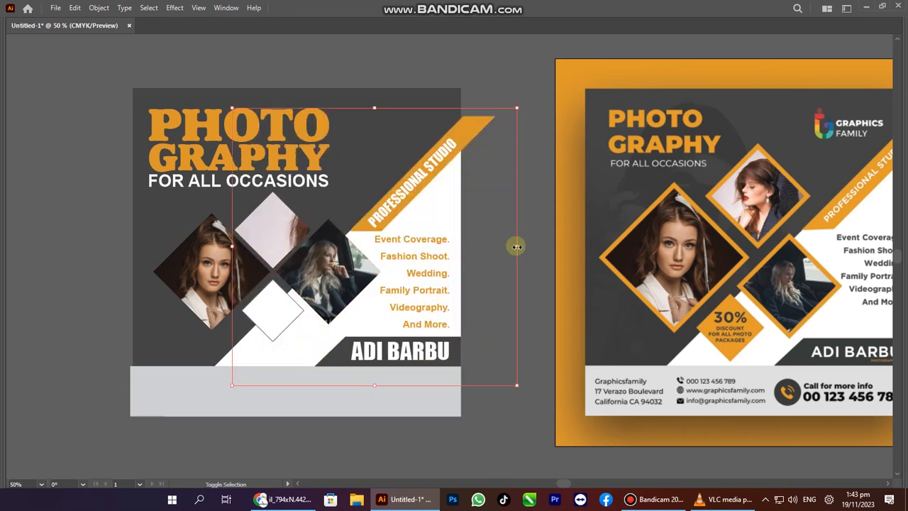
pyautogui.moveTo(360, 226); pyautogui.dragTo(311, 228)
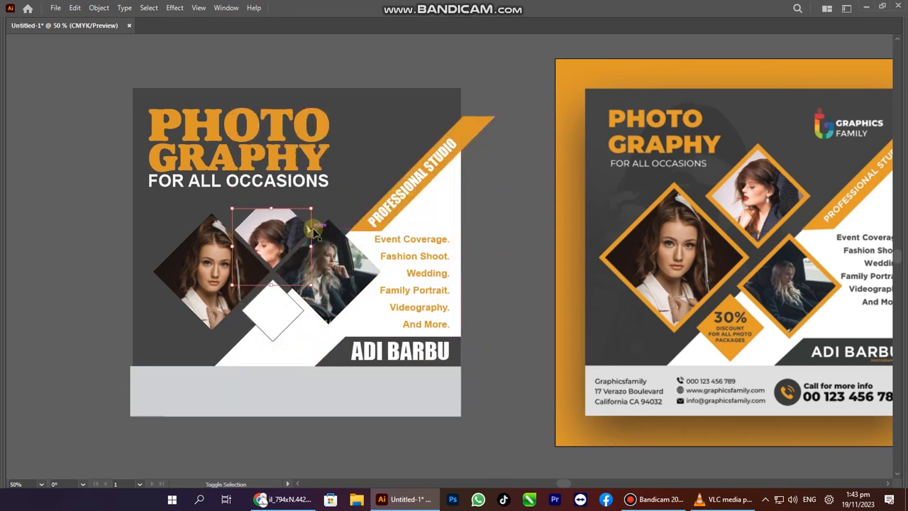
pyautogui.press('Up')
pyautogui.press('Up')
pyautogui.press('Up')
pyautogui.press('Up')
pyautogui.press('Up')
pyautogui.press('Up')
pyautogui.press('Up')
pyautogui.press('Up')
pyautogui.press('Up')
pyautogui.press('Up')
pyautogui.press('Up')
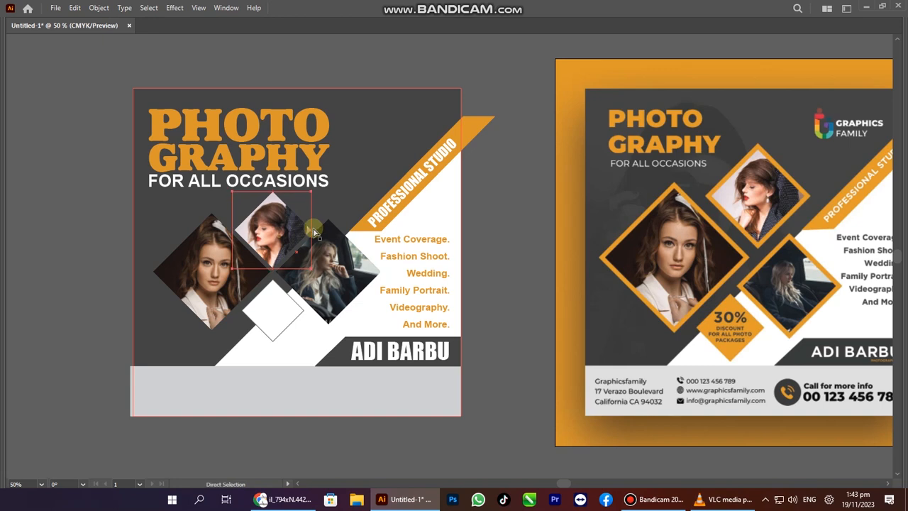
# Zoom and pan to compare the layout against the reference design.
pyautogui.hotkey('ctrl', '-')
pyautogui.moveTo(302, 272); pyautogui.dragTo(244, 286)
pyautogui.press('Tab')
pyautogui.moveTo(295, 392); pyautogui.dragTo(172, 335)
pyautogui.press('Tab')
pyautogui.moveTo(340, 273); pyautogui.dragTo(394, 305)
pyautogui.moveTo(836, 299); pyautogui.dragTo(901, 411)
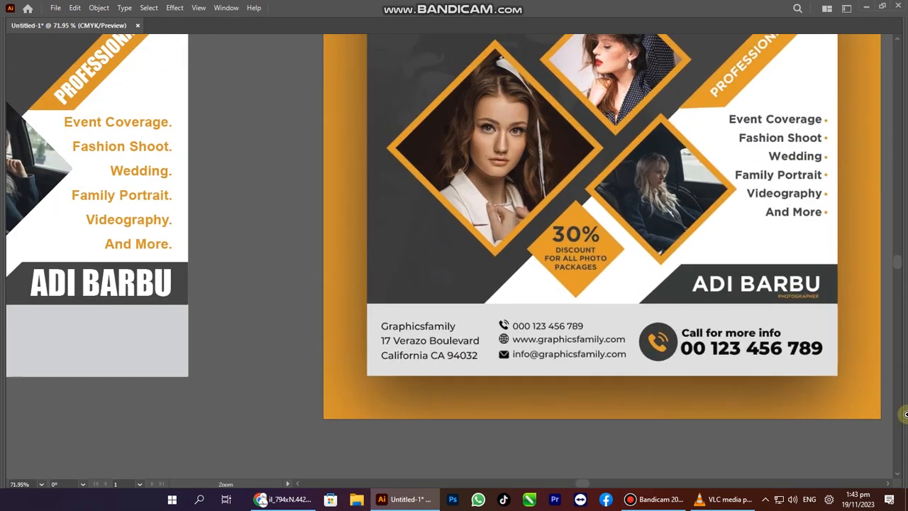
pyautogui.moveTo(796, 306); pyautogui.dragTo(787, 340)
pyautogui.hotkey('alt', 'Tab')
pyautogui.hotkey('alt', 'Tab')
pyautogui.hotkey('alt', 'Tab')
pyautogui.hotkey('alt', 'Tab')
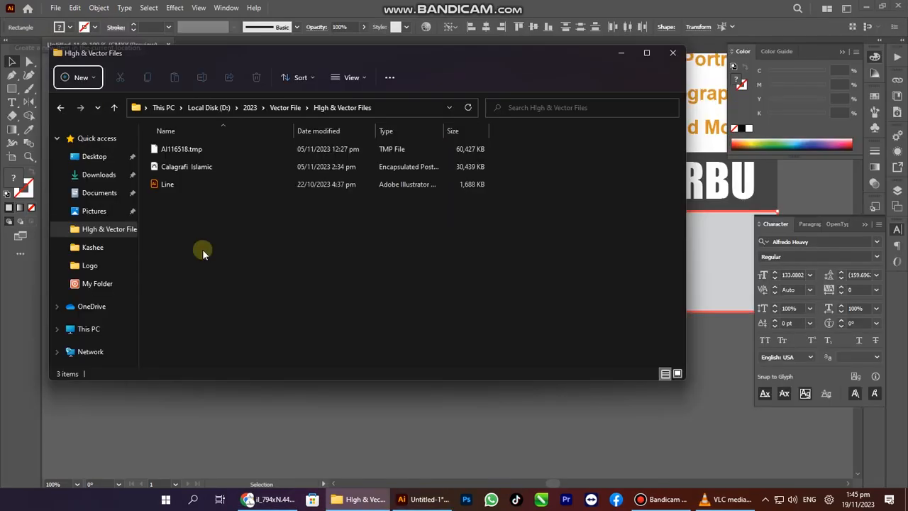
# Open the Kashan Post .ai file from My Folder.
pyautogui.click(95, 283)
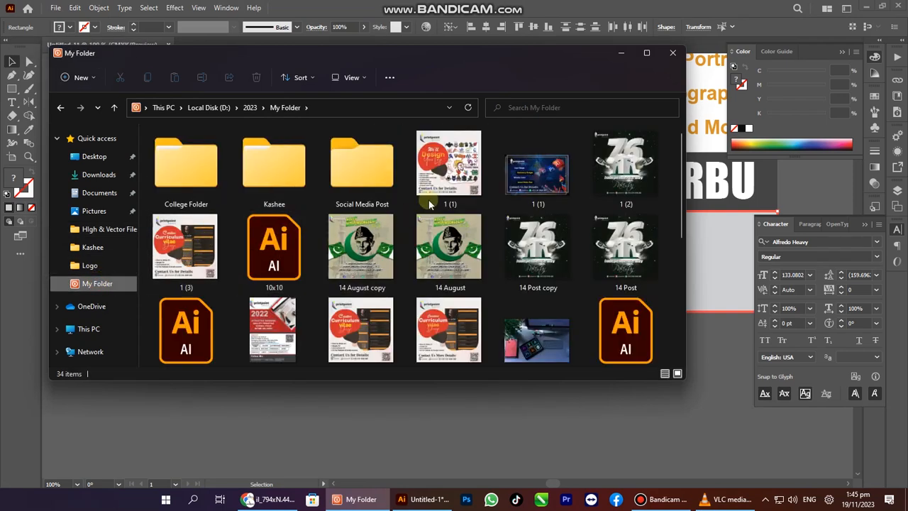
pyautogui.scroll(-5, 457, 303)
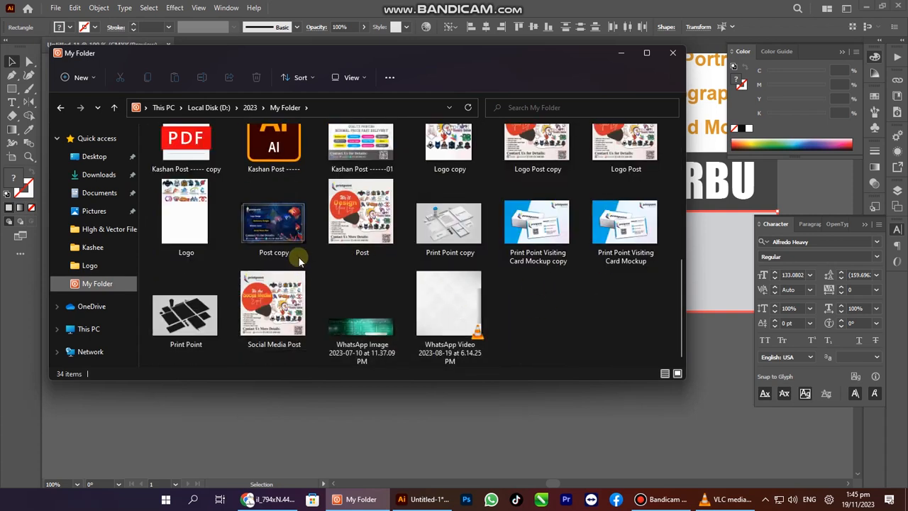
pyautogui.doubleClick(290, 158)
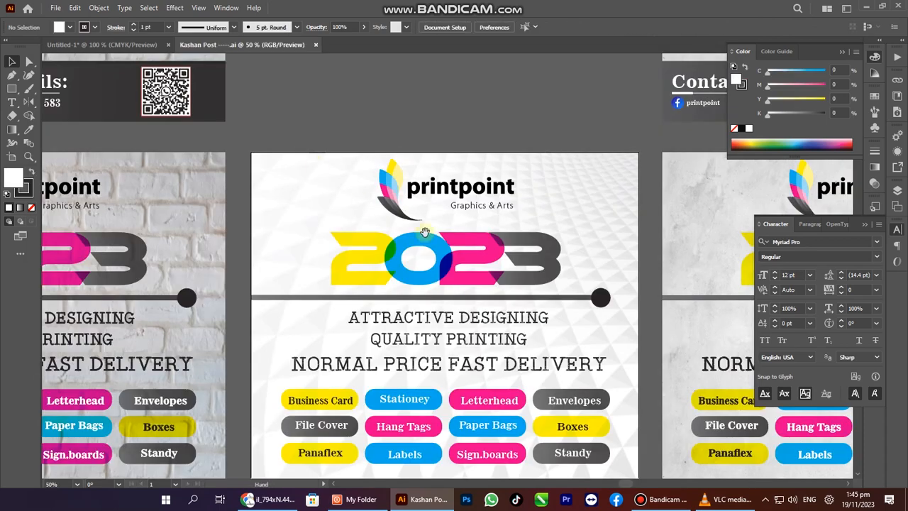
# Select the contact details group together with its grey footer background.
pyautogui.moveTo(425, 232); pyautogui.dragTo(427, 50)
pyautogui.moveTo(365, 340); pyautogui.dragTo(508, 405)
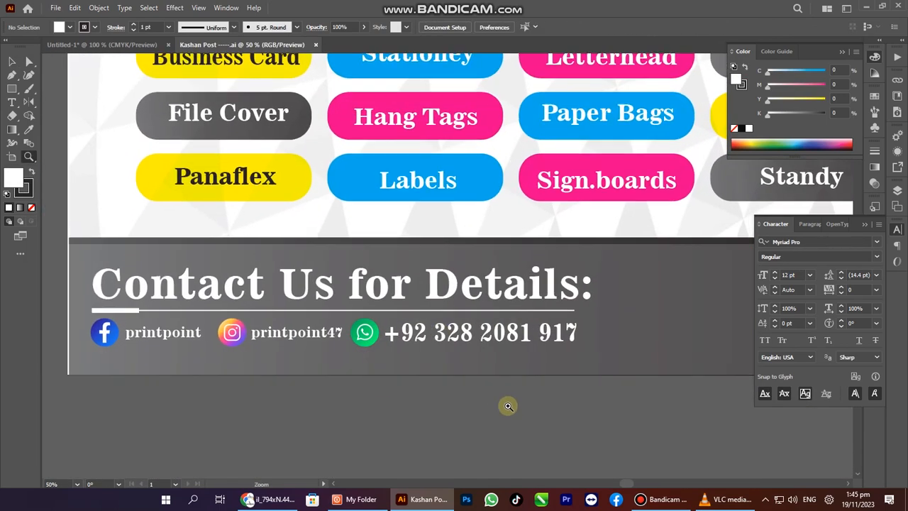
pyautogui.press('v')
pyautogui.click(444, 338)
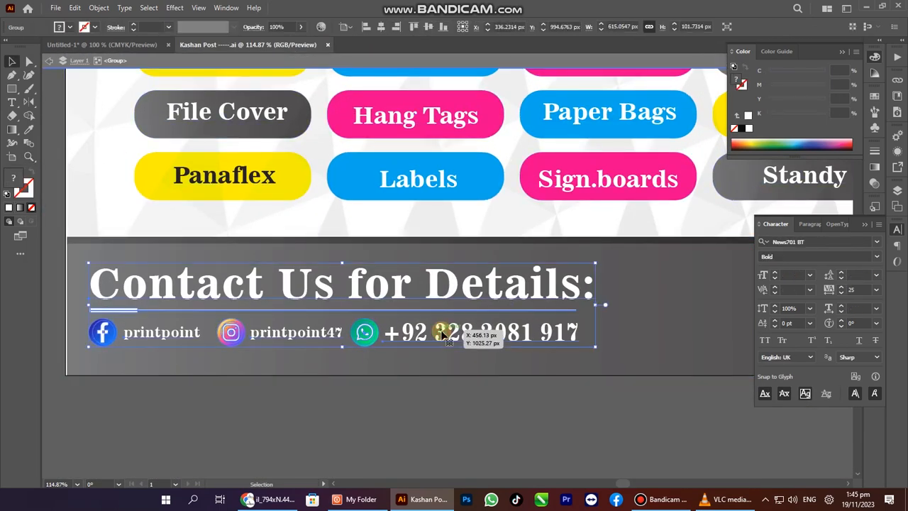
pyautogui.keyDown('shift'); pyautogui.click(667, 335); pyautogui.keyUp('shift')
pyautogui.moveTo(669, 336); pyautogui.dragTo(317, 345)
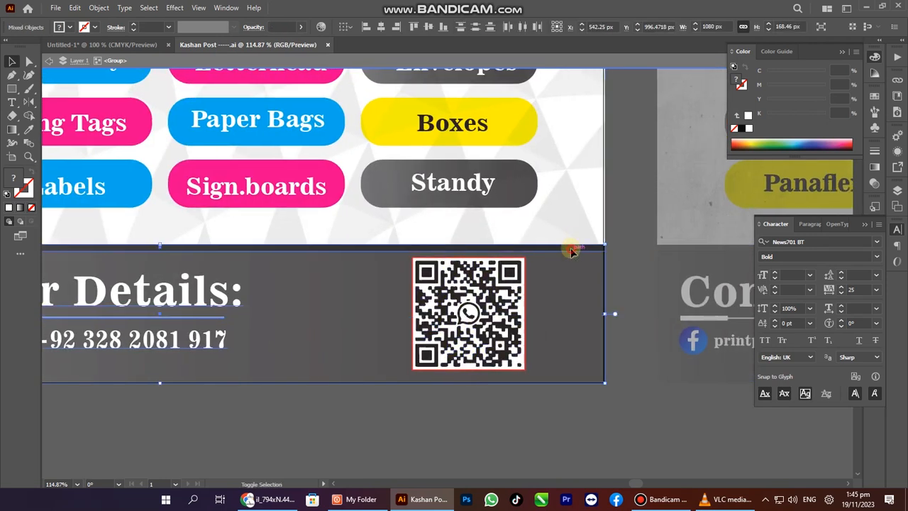
# Add the QR code to the selection and cut the whole footer with Edit > Cut.
pyautogui.hotkey('ctrl', 'x')
pyautogui.hotkey('ctrl', 'z')
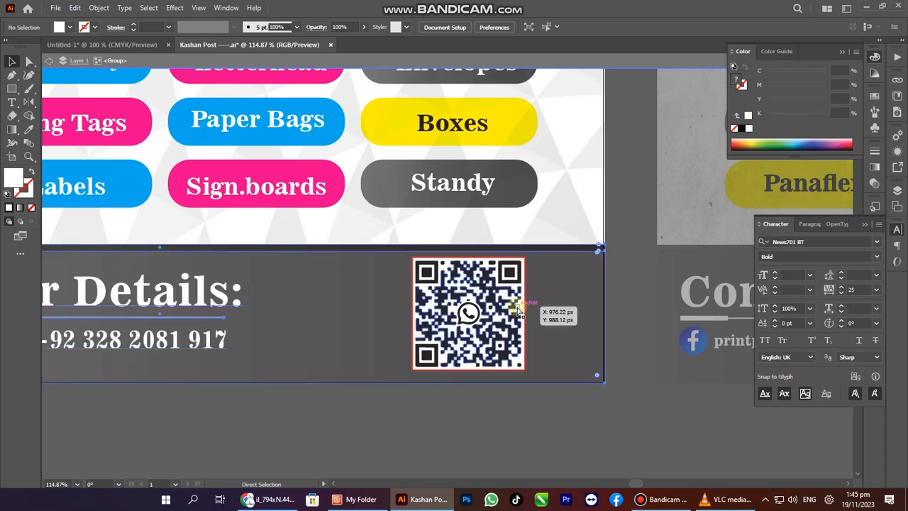
pyautogui.keyDown('shift'); pyautogui.click(503, 320); pyautogui.keyUp('shift')
pyautogui.hotkey('ctrl', 'x')
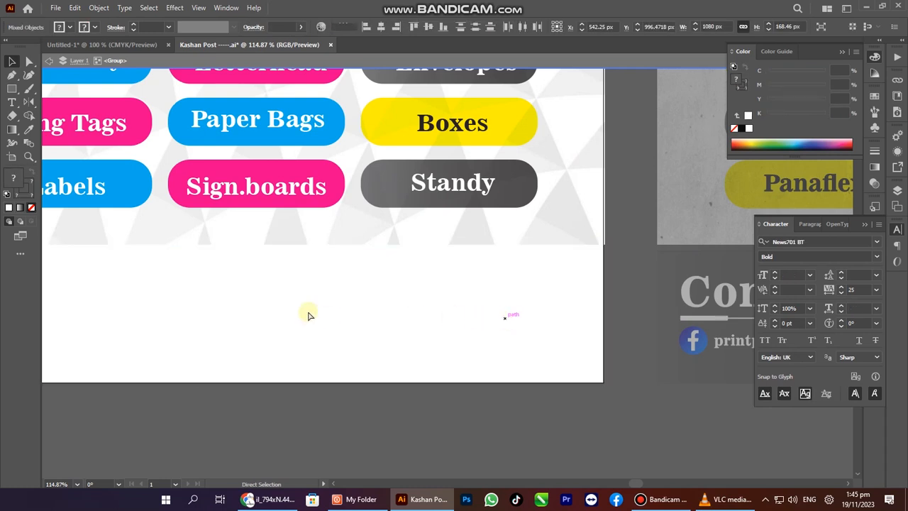
pyautogui.hotkey('ctrl', '1')
pyautogui.hotkey('ctrl', 'z')
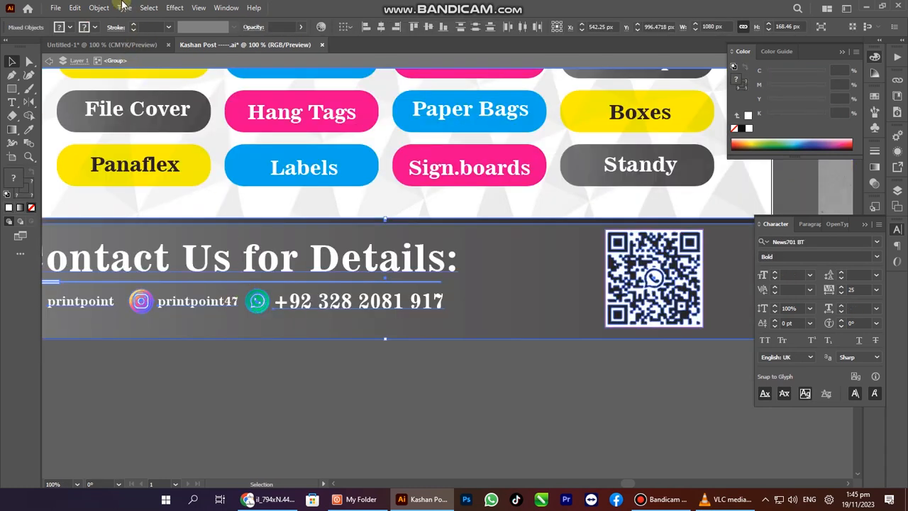
pyautogui.click(74, 8)
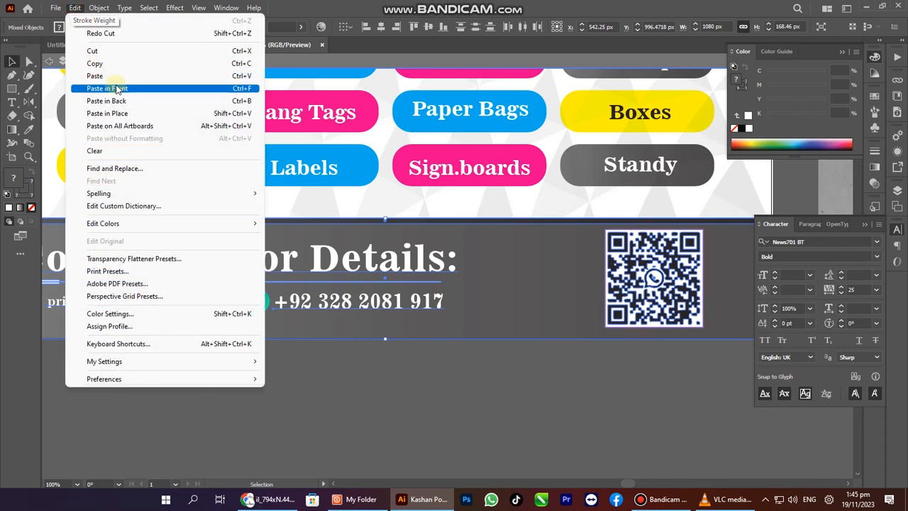
pyautogui.click(94, 52)
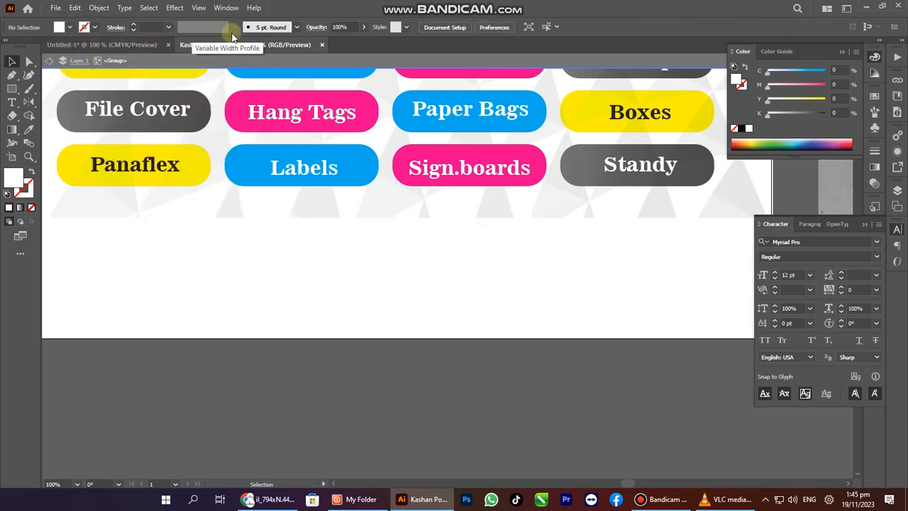
# In Untitled-1, delete the orange rounded bar from the flyer's grey footer.
pyautogui.click(103, 45)
pyautogui.press('Tab')
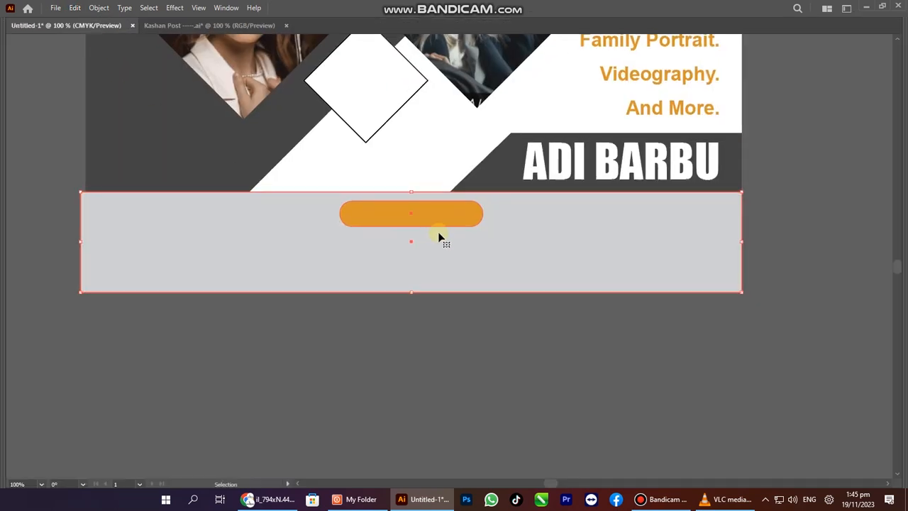
pyautogui.click(440, 225)
pyautogui.click(482, 375)
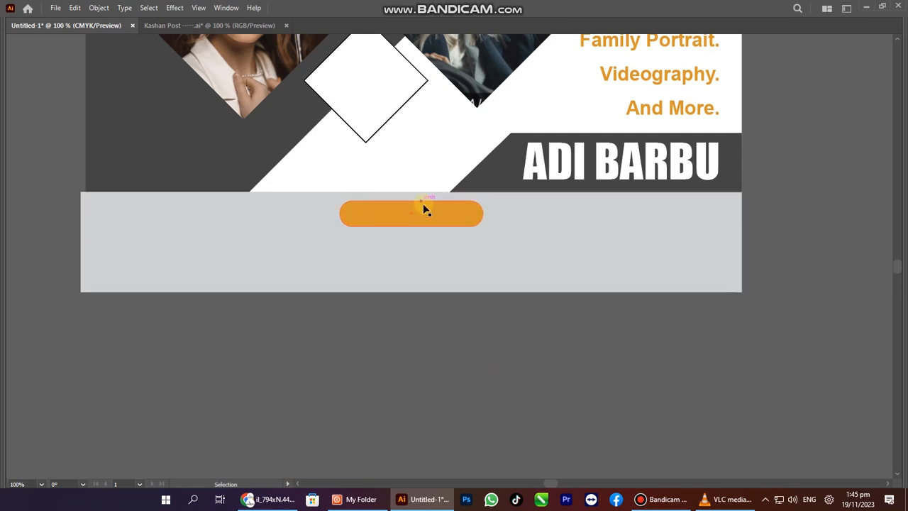
pyautogui.press('Delete')
pyautogui.click(428, 219)
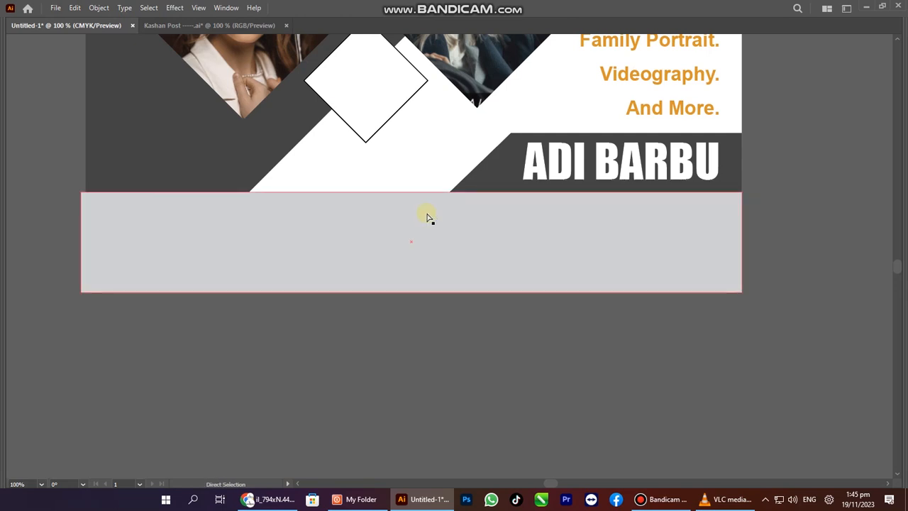
# Paste the contact details footer and Alt-drag a copy onto the left flyer.
pyautogui.press('Tab')
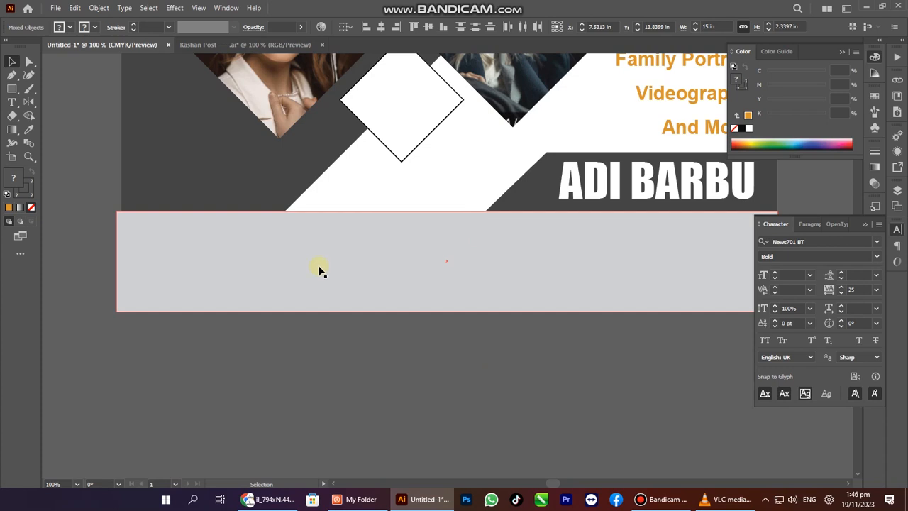
pyautogui.click(319, 269)
pyautogui.click(77, 173)
pyautogui.hotkey('ctrl', 'a')
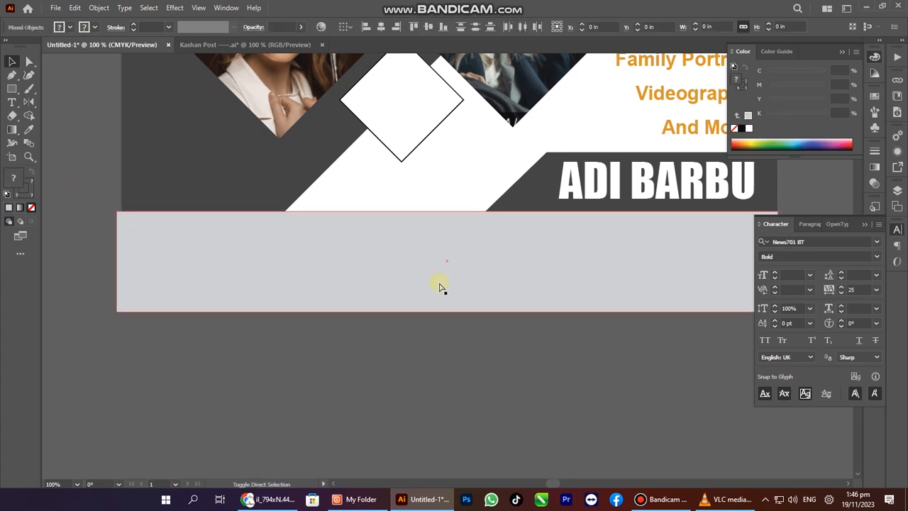
pyautogui.scroll(-5, 468, 253)
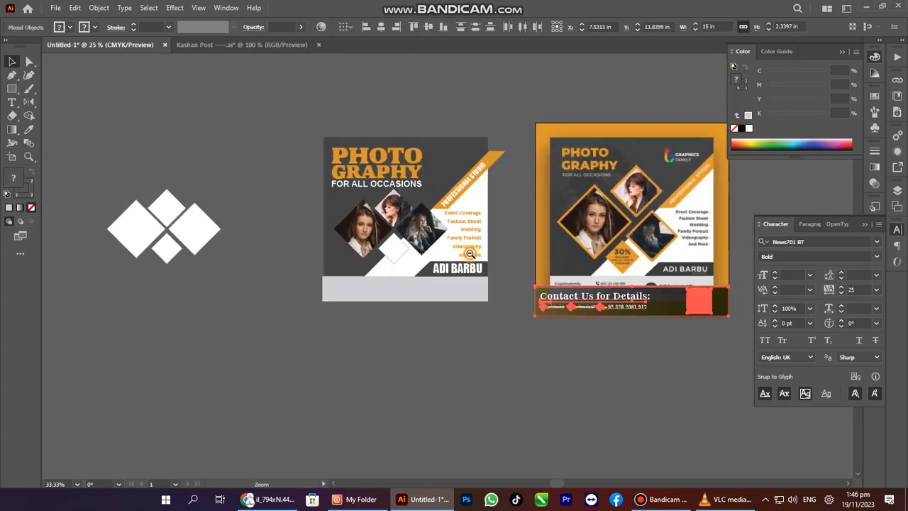
pyautogui.moveTo(569, 299); pyautogui.dragTo(393, 291)
# Place the contact bar on the flyer's grey footer and narrow it to the flyer's width.
pyautogui.press('z')
pyautogui.click(393, 291)
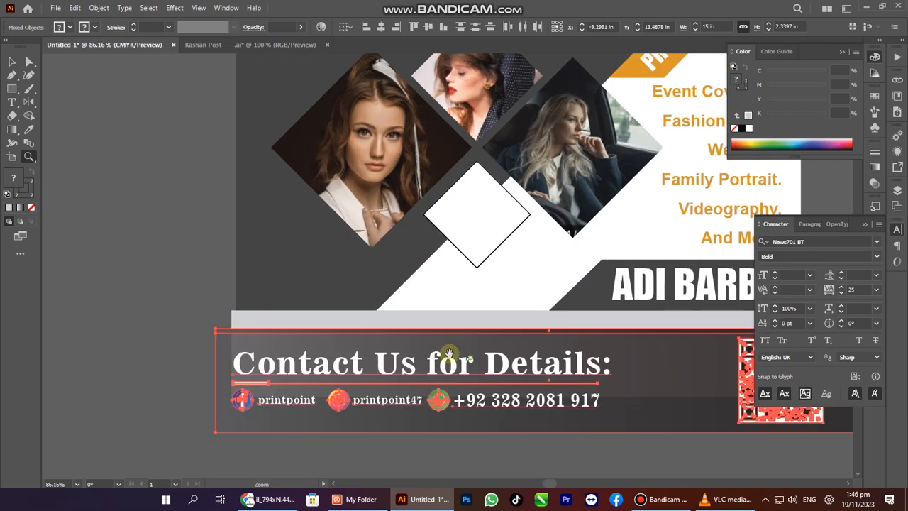
pyautogui.press('Tab')
pyautogui.moveTo(276, 325); pyautogui.dragTo(288, 295)
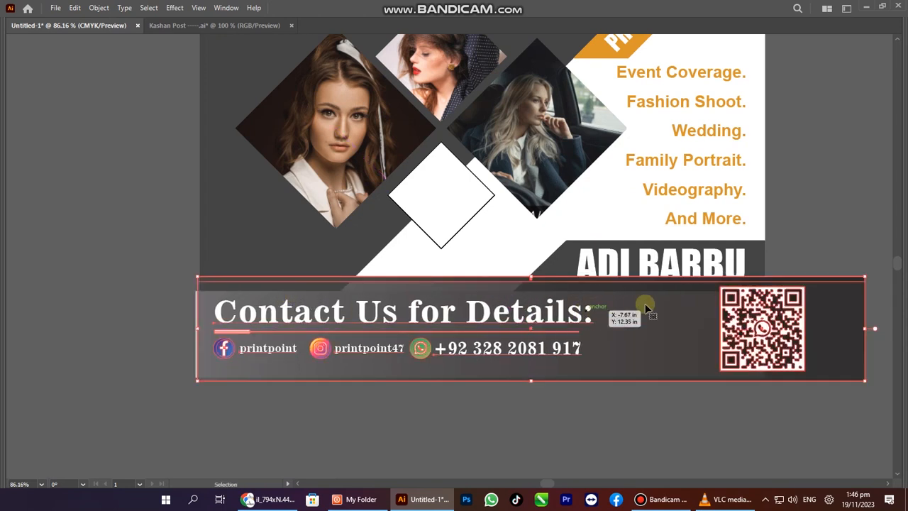
pyautogui.moveTo(867, 330); pyautogui.dragTo(769, 318)
# Group the contact bar's parts and adjust the grey bottom rectangle's left edge.
pyautogui.rightClick(542, 301)
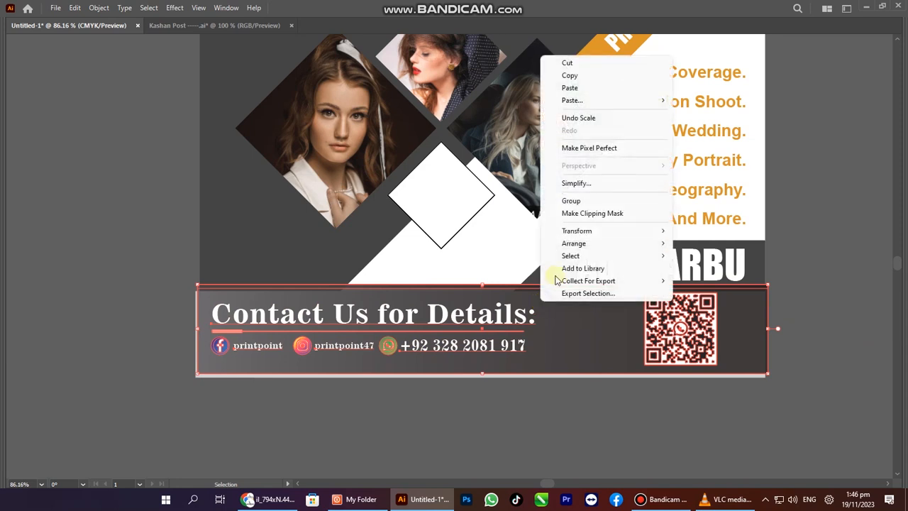
pyautogui.click(583, 200)
pyautogui.moveTo(561, 320); pyautogui.dragTo(604, 192)
pyautogui.click(202, 333)
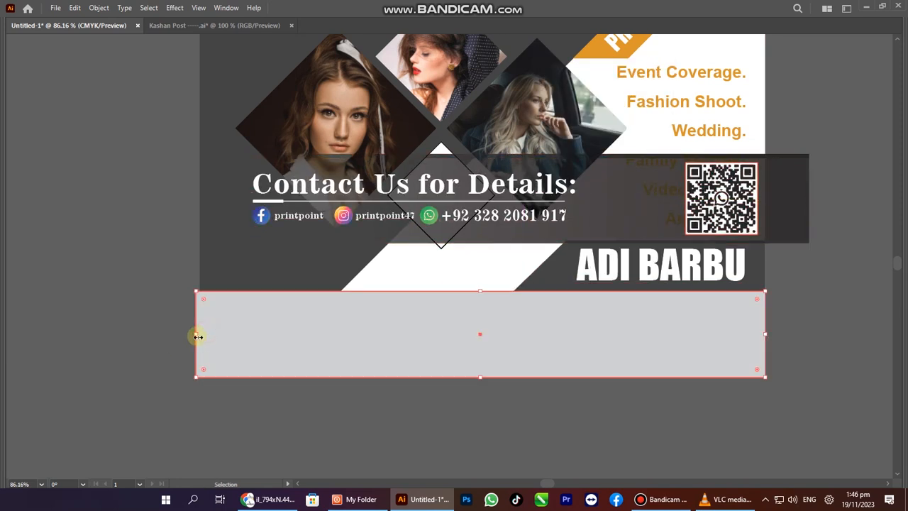
pyautogui.moveTo(196, 335); pyautogui.dragTo(201, 337)
# Align the contact bar left and bottom to the grey rectangle as key object.
pyautogui.click(347, 200)
pyautogui.keyDown('shift'); pyautogui.click(272, 312); pyautogui.keyUp('shift')
pyautogui.click(272, 313)
pyautogui.press('Tab')
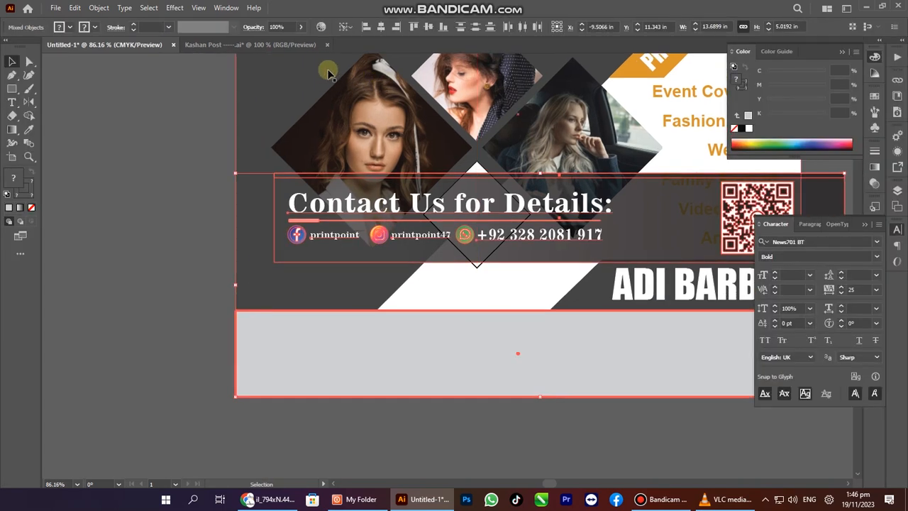
pyautogui.click(366, 27)
pyautogui.click(443, 27)
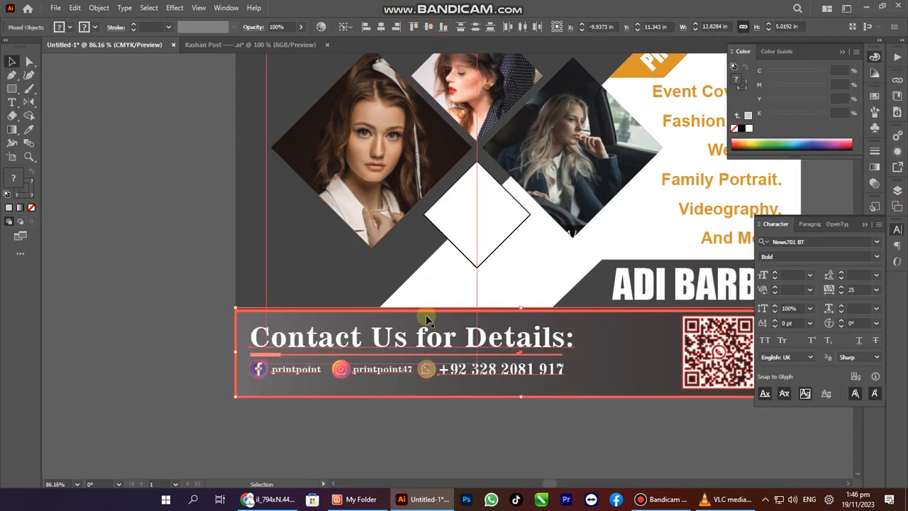
pyautogui.press('a')
pyautogui.click(217, 352)
pyautogui.press('Tab')
pyautogui.press('v')
pyautogui.click(736, 340)
pyautogui.moveTo(735, 323); pyautogui.dragTo(817, 407)
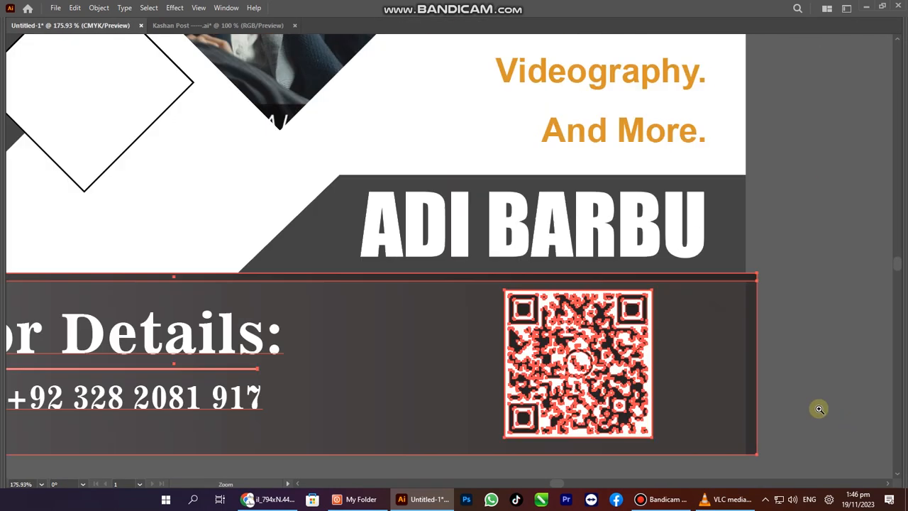
pyautogui.moveTo(759, 363); pyautogui.dragTo(744, 367)
pyautogui.moveTo(734, 243); pyautogui.dragTo(733, 237)
# Undo an unwanted alignment and reselect the contact bar group at 100% view.
pyautogui.press('Tab')
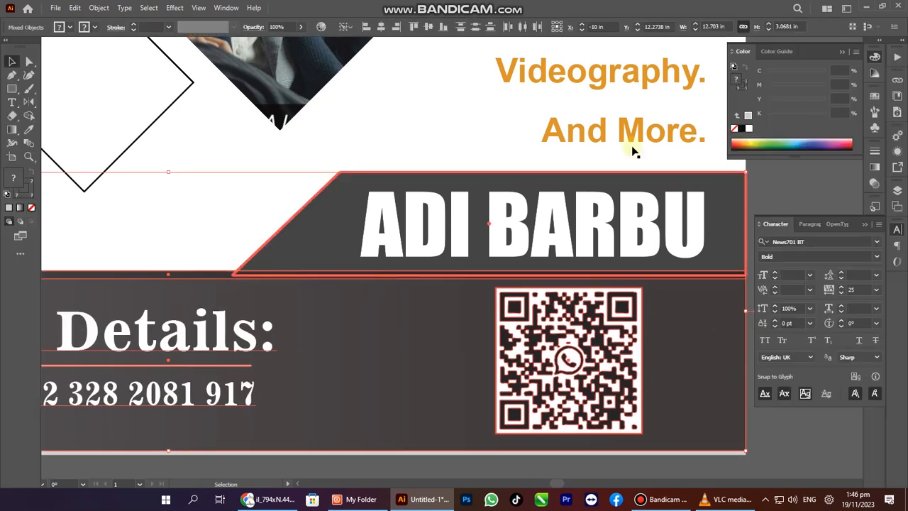
pyautogui.click(443, 30)
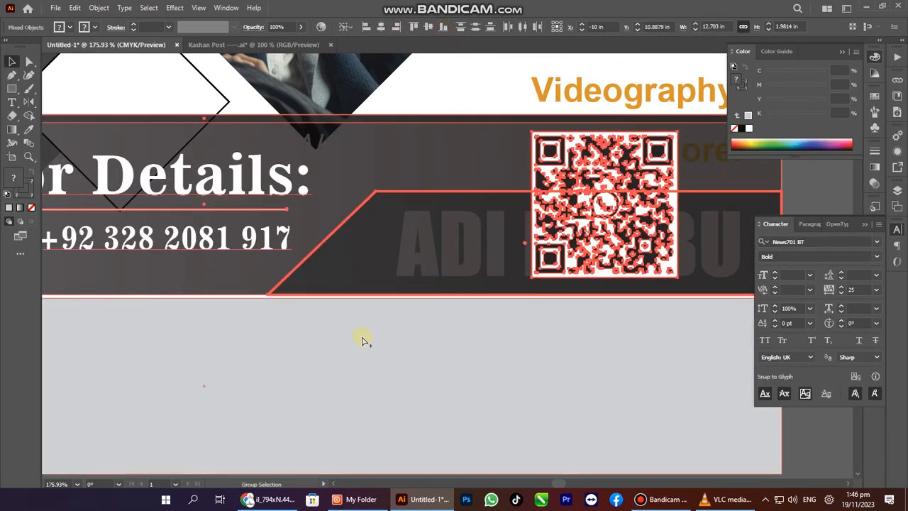
pyautogui.hotkey('ctrl', 'z')
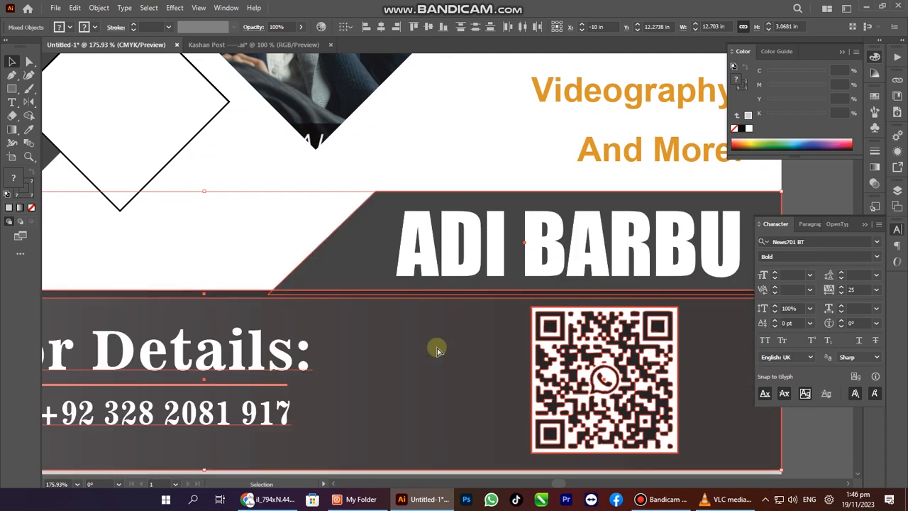
pyautogui.hotkey('ctrl', '1')
pyautogui.click(459, 425)
pyautogui.click(445, 283)
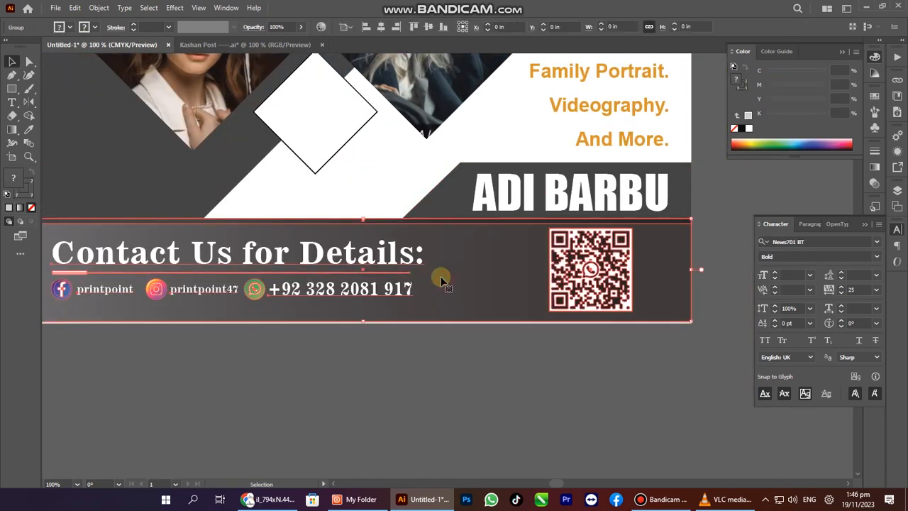
# Bottom-align the contact bar to the flyer artwork, using the artwork as key object.
pyautogui.keyDown('shift'); pyautogui.click(209, 172); pyautogui.keyUp('shift')
pyautogui.keyDown('shift'); pyautogui.click(364, 76); pyautogui.keyUp('shift')
pyautogui.click(442, 30)
pyautogui.hotkey('ctrl', '-')
pyautogui.hotkey('ctrl', '-')
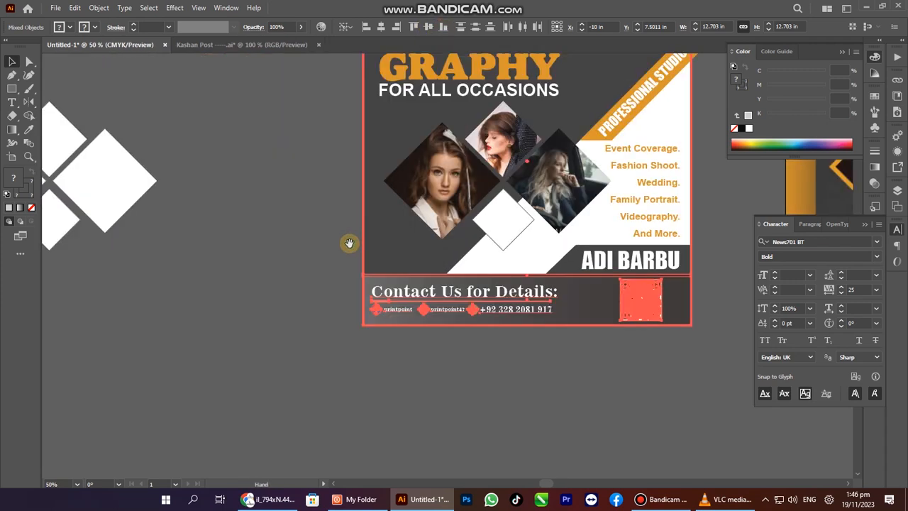
pyautogui.moveTo(348, 242); pyautogui.dragTo(336, 269)
pyautogui.click(263, 272)
pyautogui.press('Tab')
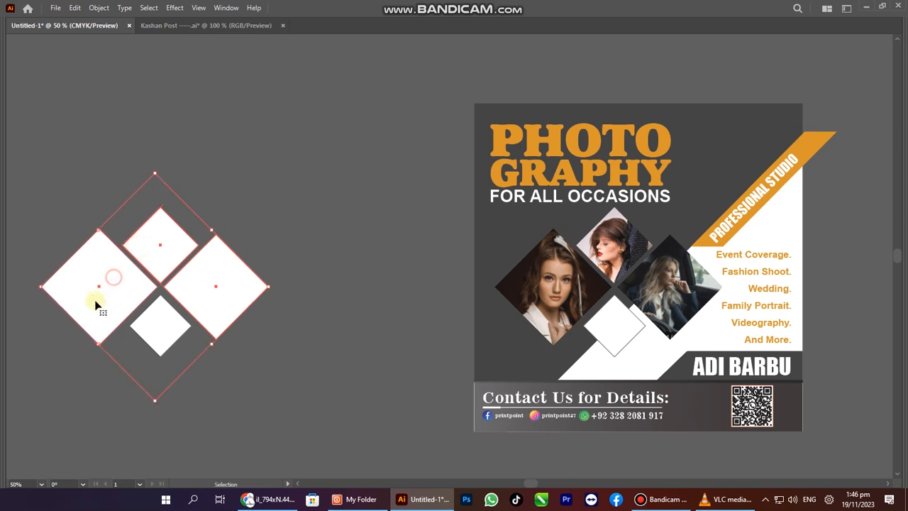
# Move the three white diamonds onto the flyer and nudge them slightly left.
pyautogui.moveTo(96, 304); pyautogui.dragTo(549, 305)
pyautogui.press('z')
pyautogui.moveTo(622, 287); pyautogui.dragTo(849, 408)
pyautogui.press('Tab')
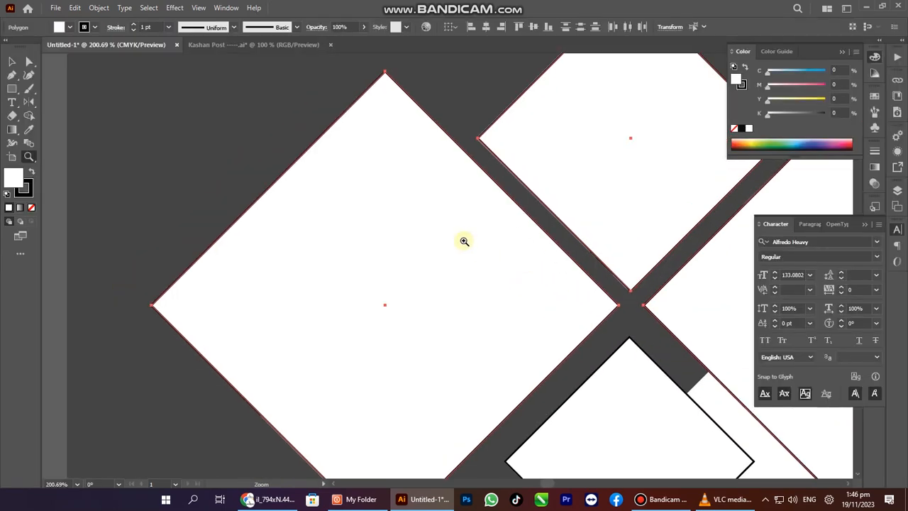
pyautogui.moveTo(503, 193); pyautogui.dragTo(438, 277)
pyautogui.moveTo(365, 273); pyautogui.dragTo(478, 338)
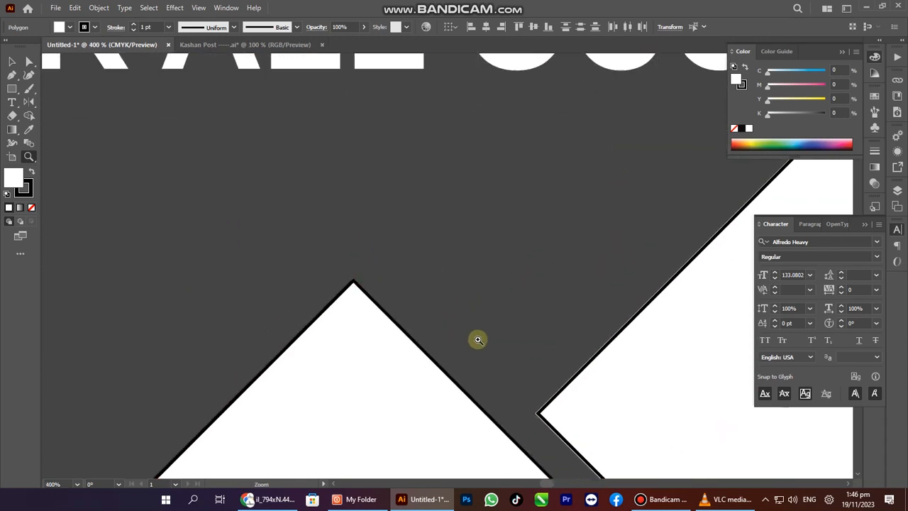
pyautogui.press('Left')
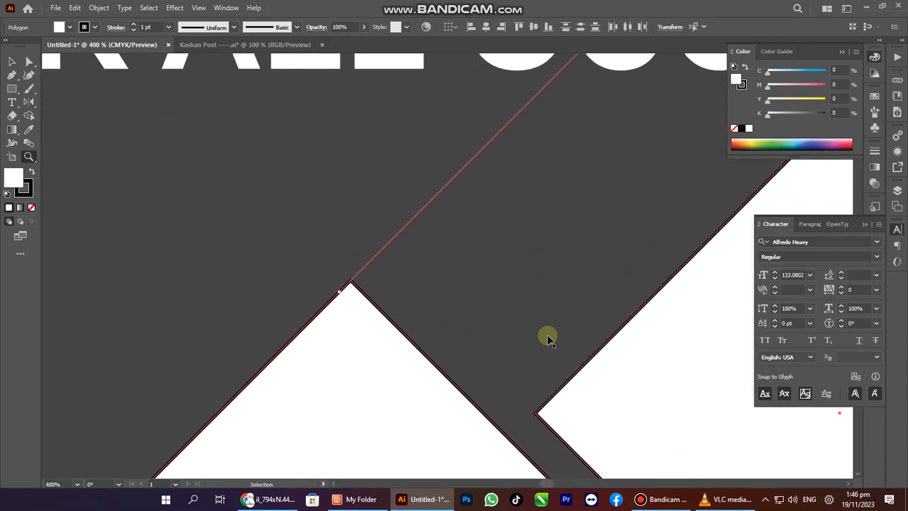
pyautogui.keyDown('alt'); pyautogui.click(628, 281); pyautogui.keyUp('alt')
pyautogui.keyDown('alt'); pyautogui.click(629, 281); pyautogui.keyUp('alt')
pyautogui.moveTo(563, 233); pyautogui.dragTo(554, 402)
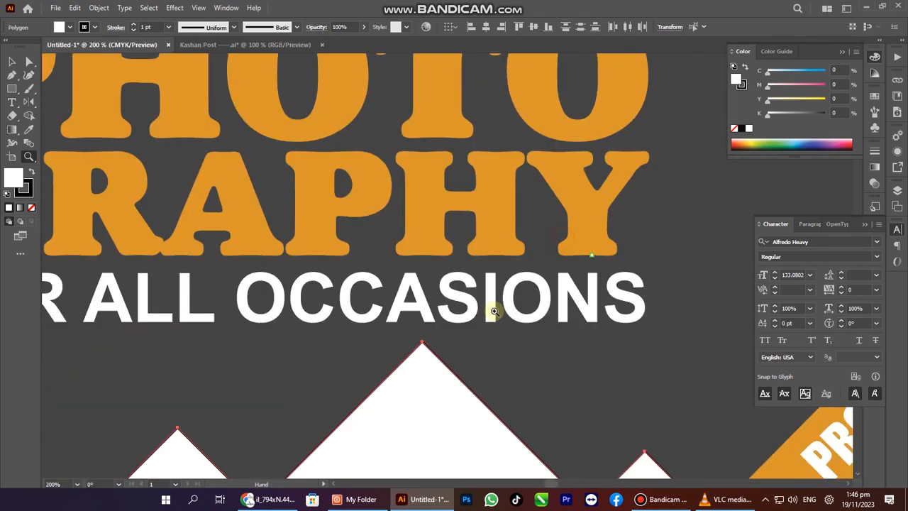
# Sample the heading's orange onto the photo diamonds and make it an outline instead of a fill.
pyautogui.press('i')
pyautogui.click(442, 221)
pyautogui.scroll(-2, 434, 265)
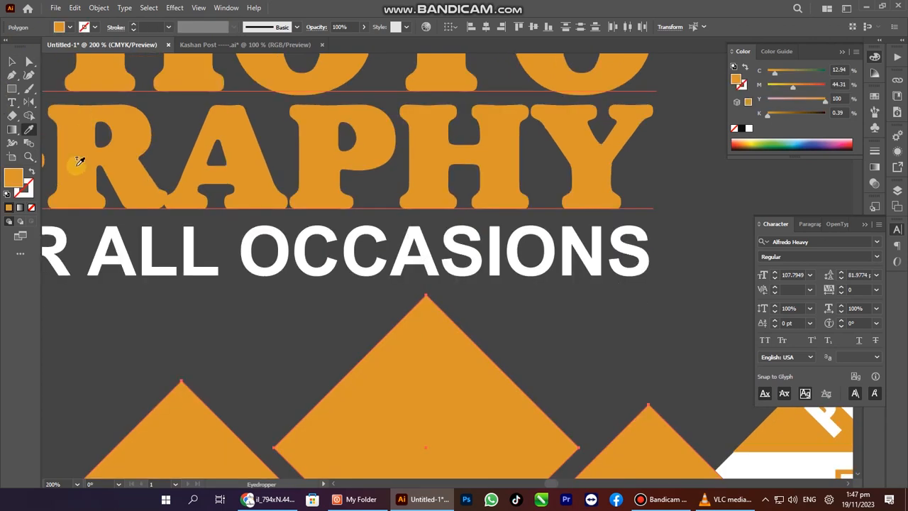
pyautogui.click(32, 175)
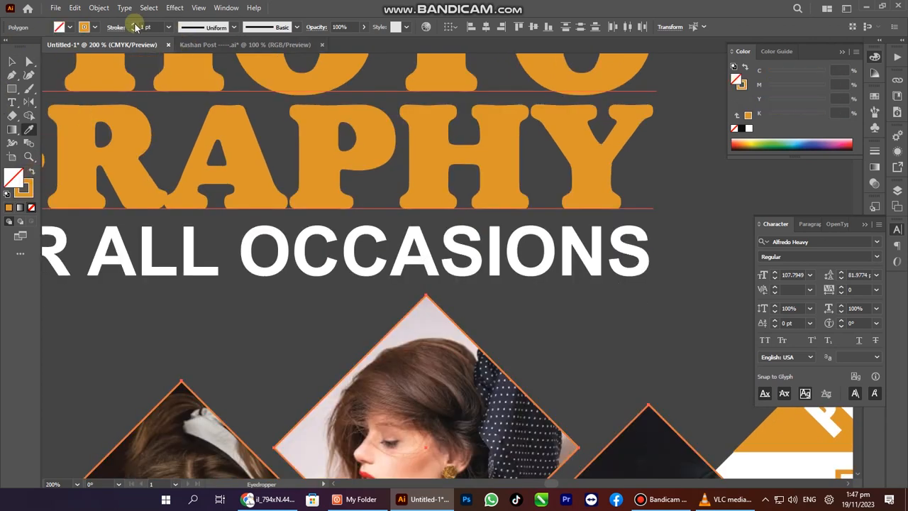
# Set the diamond outlines to 3 pt with Align Stroke to Inside.
pyautogui.click(133, 26)
pyautogui.click(134, 27)
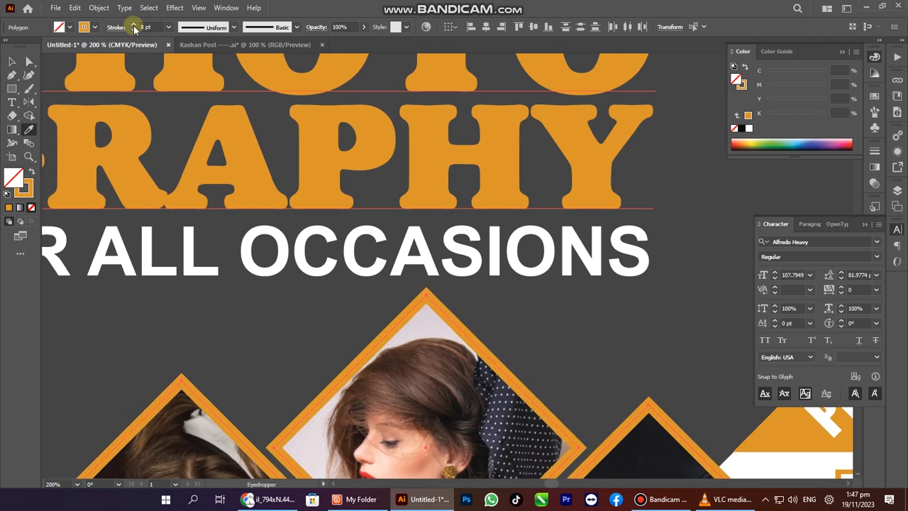
pyautogui.click(133, 30)
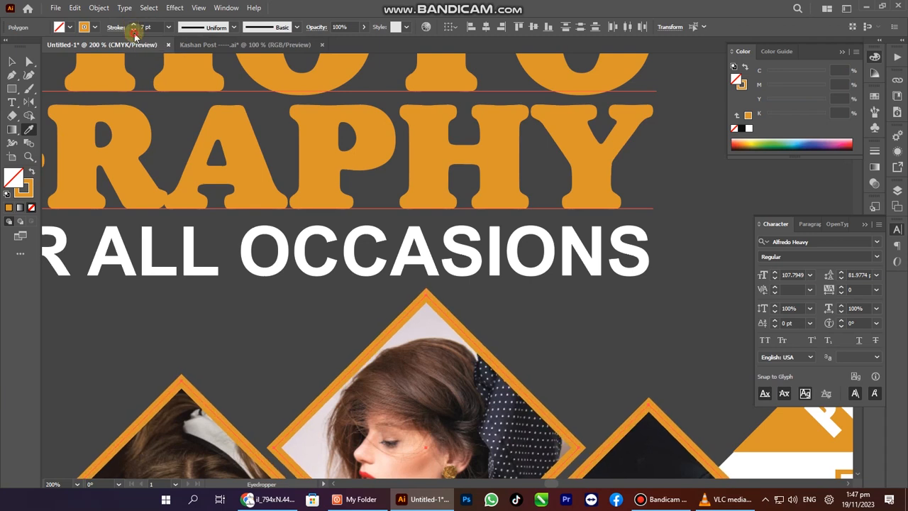
pyautogui.click(133, 31)
pyautogui.click(133, 31)
pyautogui.click(134, 31)
pyautogui.click(134, 31)
pyautogui.click(134, 31)
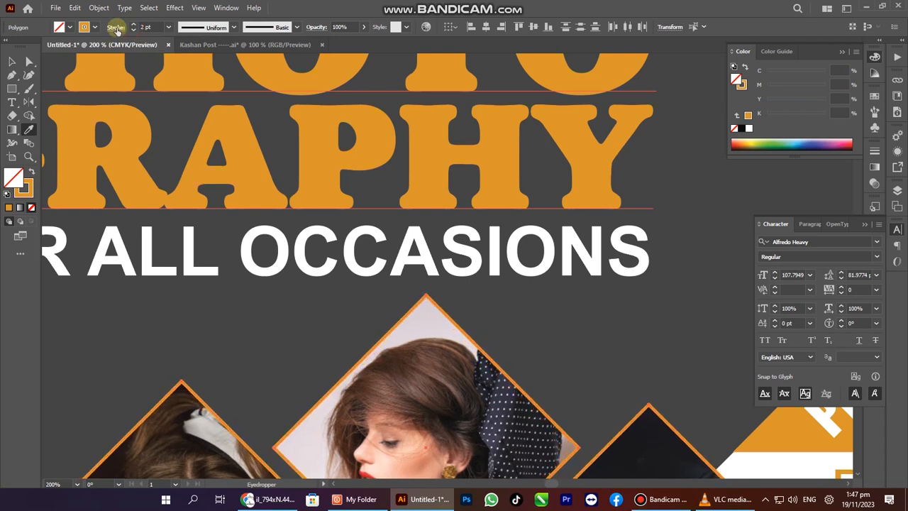
pyautogui.click(60, 86)
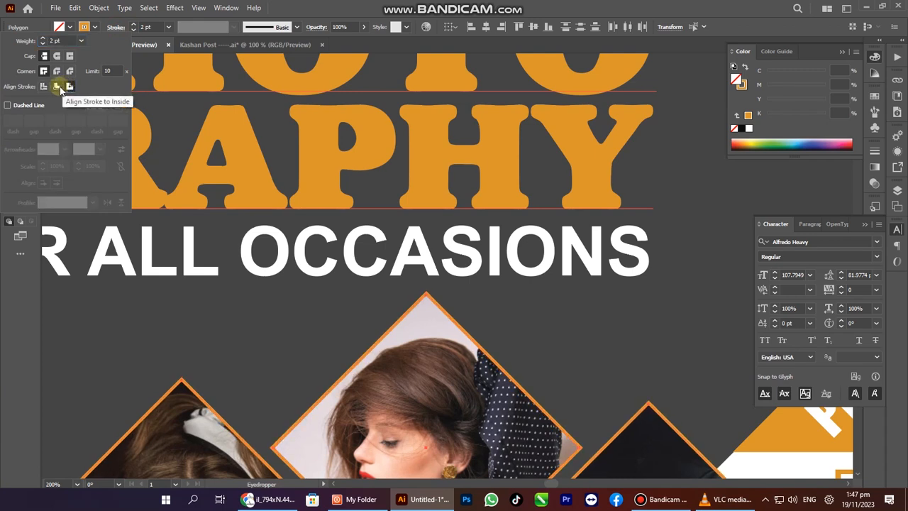
pyautogui.click(60, 86)
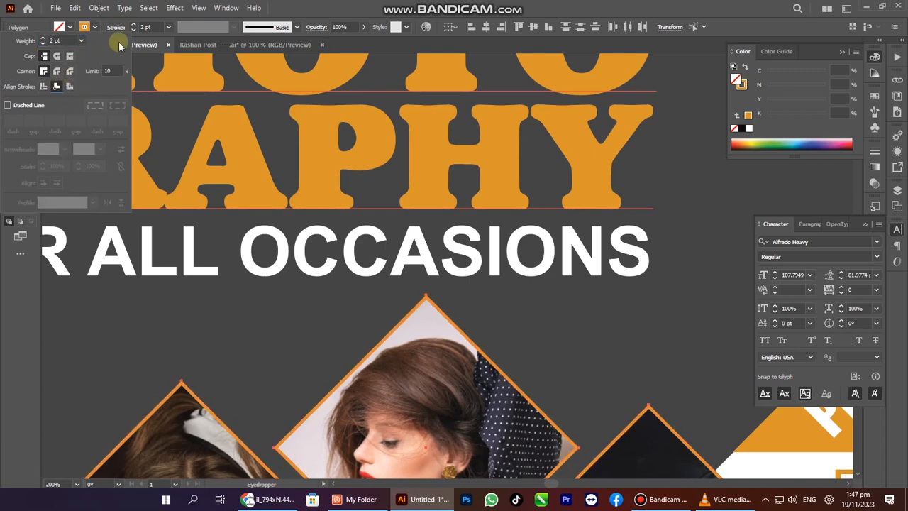
pyautogui.click(133, 25)
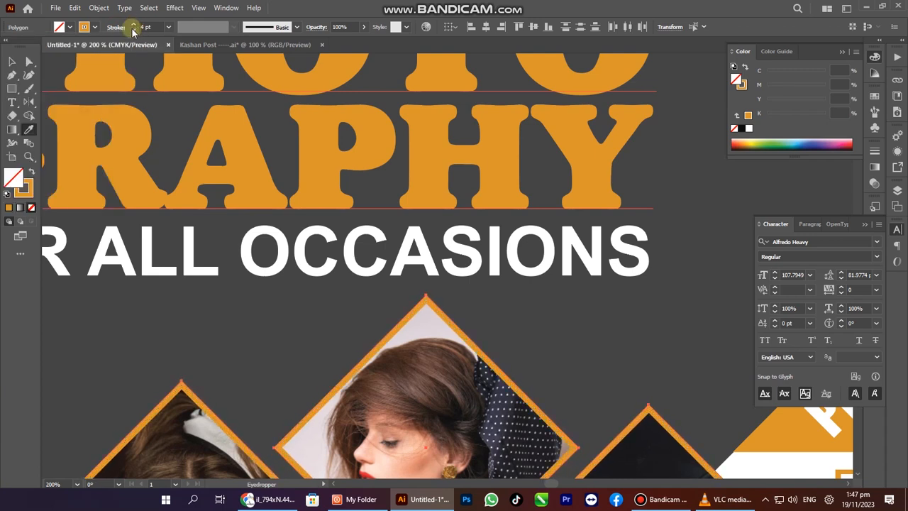
pyautogui.click(133, 30)
# Select the small white diamond and eyedropper a photo frame's orange outline onto it.
pyautogui.scroll(-4, 426, 241)
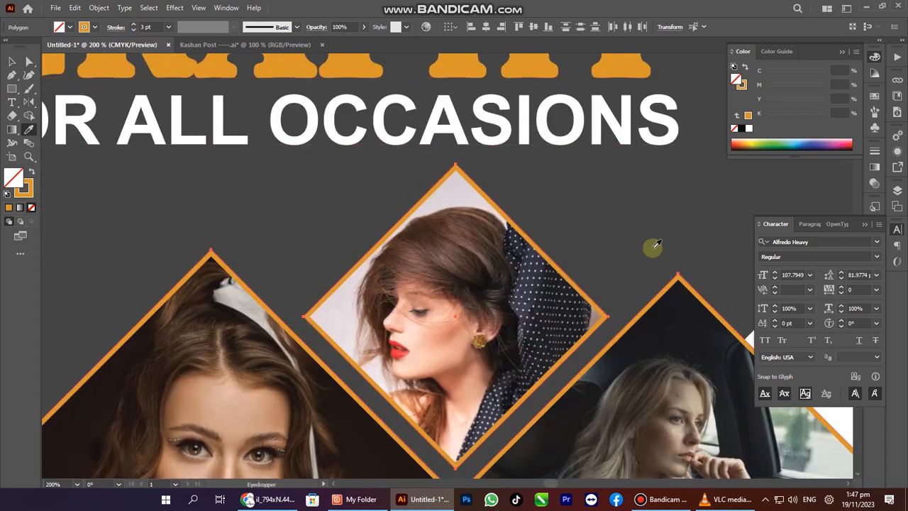
pyautogui.keyDown('ctrl'); pyautogui.keyDown('alt'); pyautogui.click(433, 359); pyautogui.keyUp('alt'); pyautogui.keyUp('ctrl')
pyautogui.keyDown('ctrl'); pyautogui.keyDown('alt'); pyautogui.click(432, 347); pyautogui.keyUp('alt'); pyautogui.keyUp('ctrl')
pyautogui.moveTo(415, 253); pyautogui.dragTo(385, 99)
pyautogui.press('a')
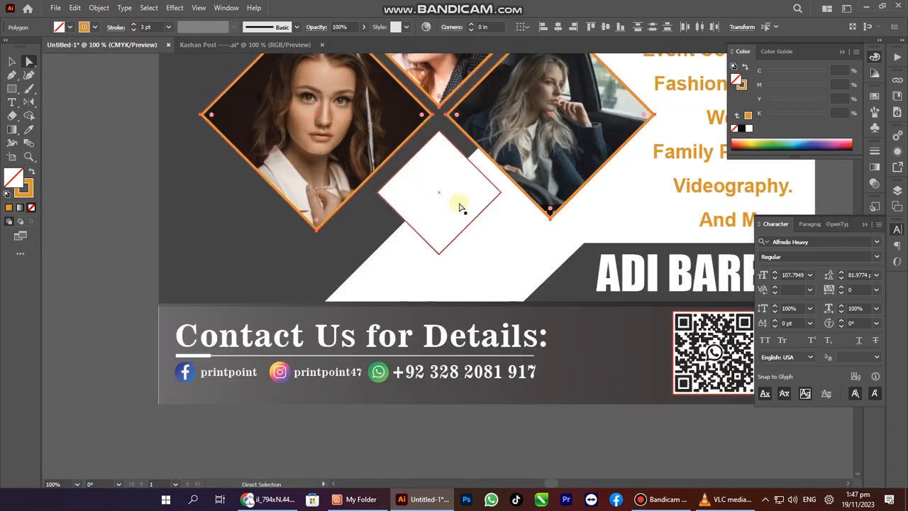
pyautogui.click(459, 203)
pyautogui.press('space')
pyautogui.press('i')
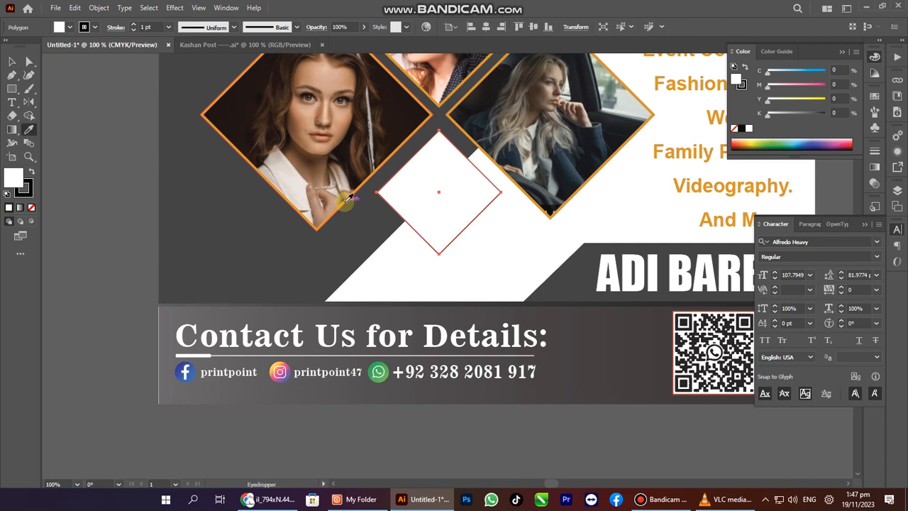
pyautogui.click(341, 204)
# Fill the small diamond solid orange and preview the whole poster.
pyautogui.moveTo(453, 195); pyautogui.dragTo(624, 269)
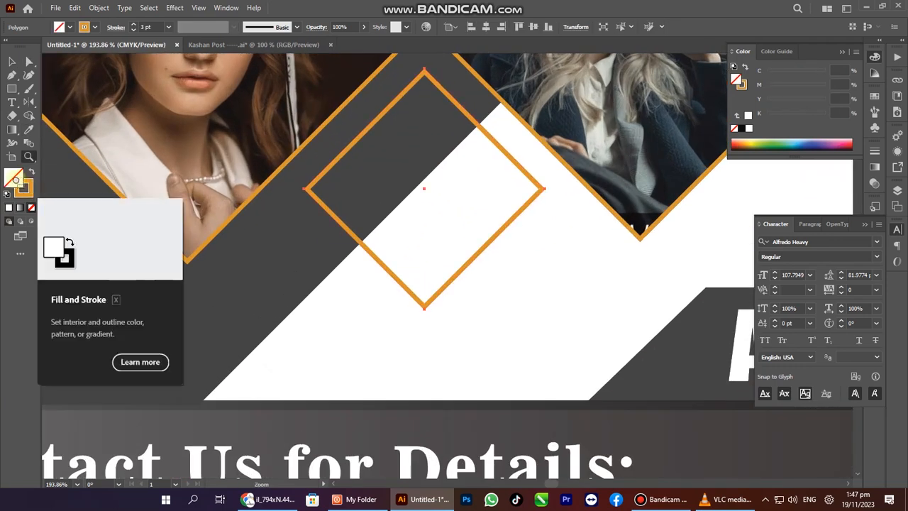
pyautogui.moveTo(25, 190); pyautogui.dragTo(18, 182)
pyautogui.moveTo(402, 250); pyautogui.dragTo(415, 234)
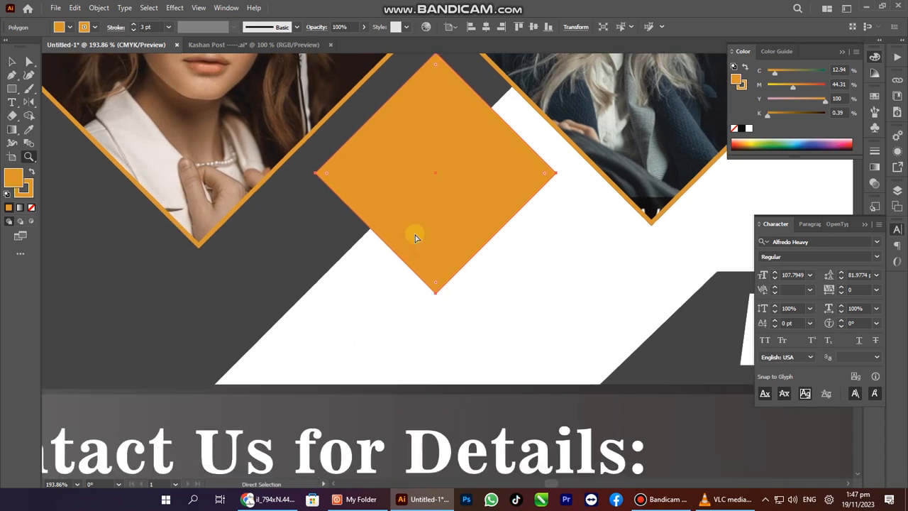
pyautogui.keyDown('alt'); pyautogui.click(410, 199); pyautogui.keyUp('alt')
pyautogui.keyDown('alt'); pyautogui.click(409, 198); pyautogui.keyUp('alt')
pyautogui.keyDown('alt'); pyautogui.click(440, 201); pyautogui.keyUp('alt')
pyautogui.press('Tab')
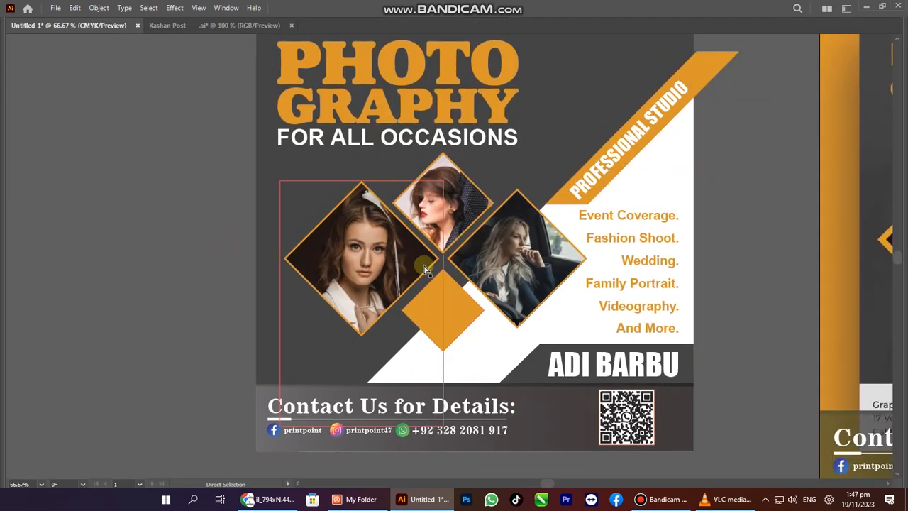
pyautogui.scroll(4, 493, 250)
pyautogui.hotkey('alt', 'Tab')
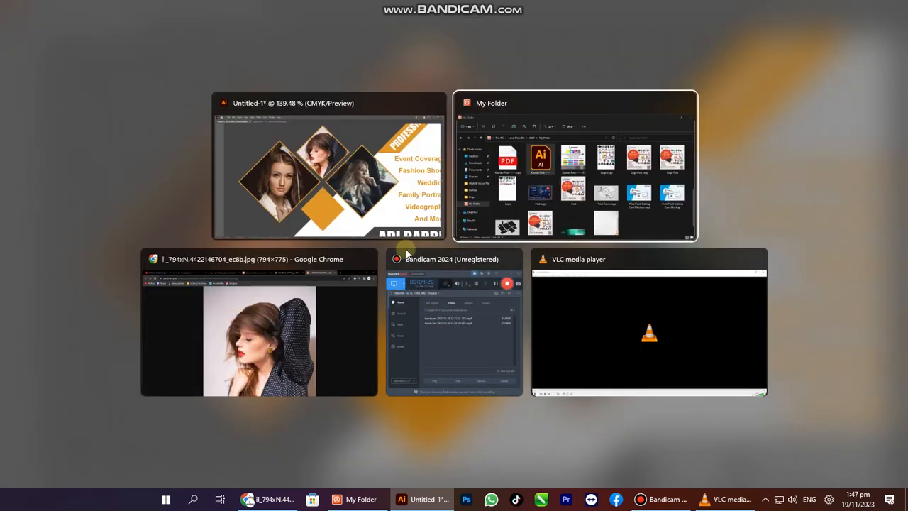
# In Google Chrome, search for '50 % off icon'.
pyautogui.click(283, 345)
pyautogui.click(500, 5)
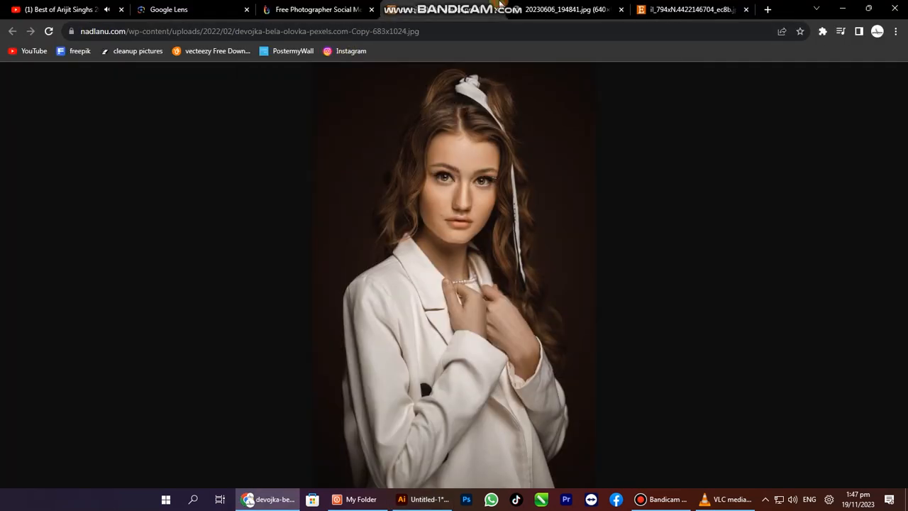
pyautogui.click(352, 39)
pyautogui.write('50 ')
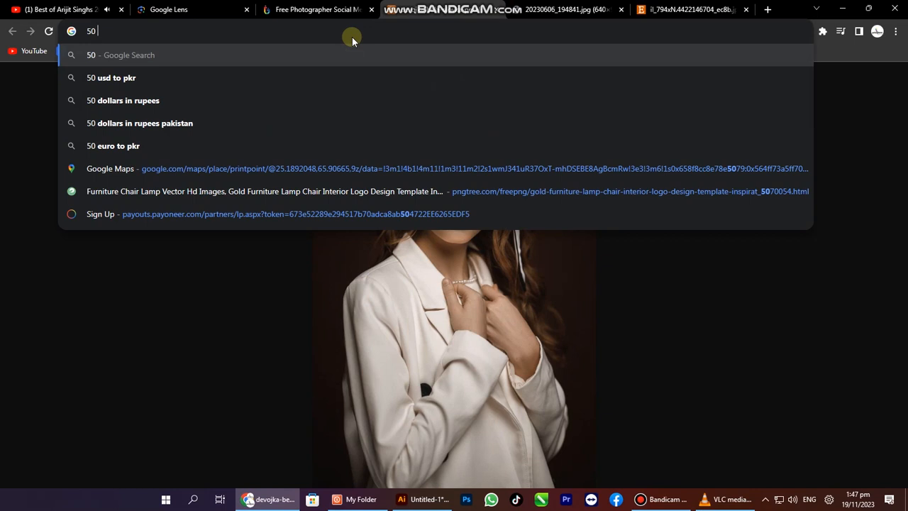
pyautogui.write('% off icon')
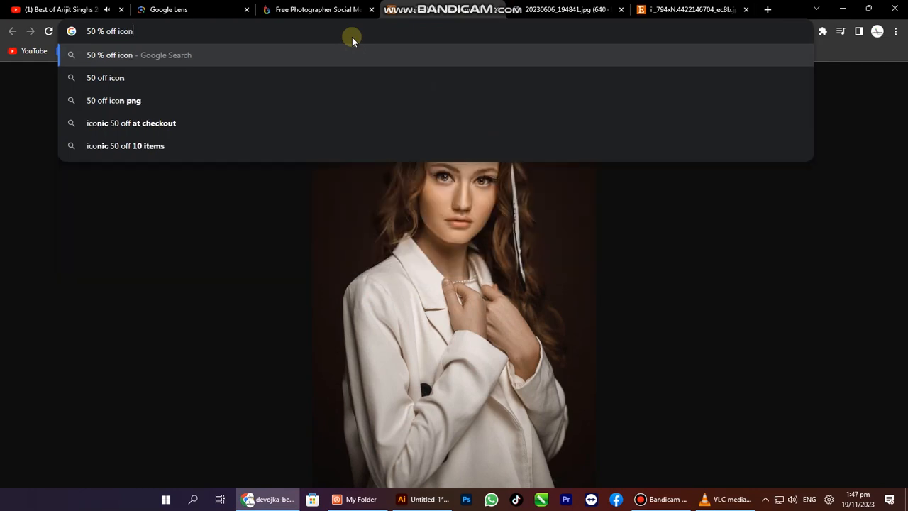
pyautogui.press('Return')
# Copy the red 50% OFF badge image and paste it into the Illustrator document.
pyautogui.click(369, 319)
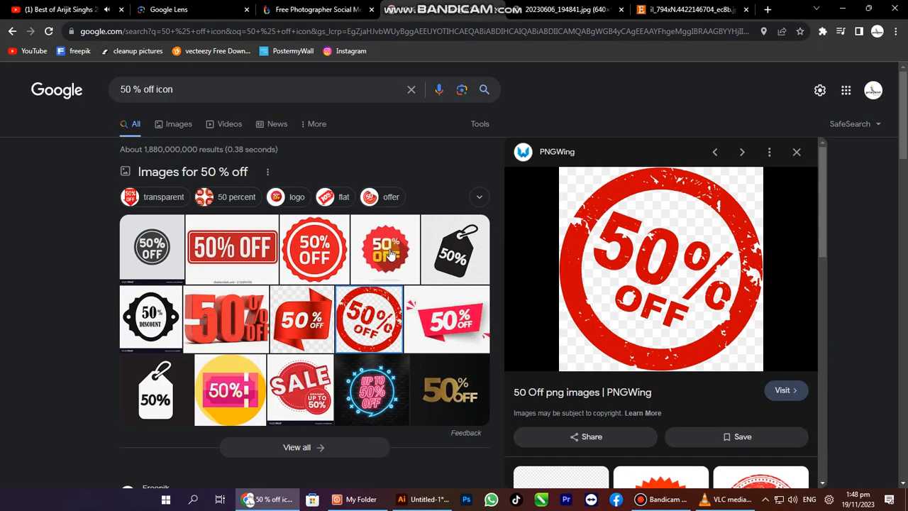
pyautogui.click(386, 252)
pyautogui.rightClick(647, 230)
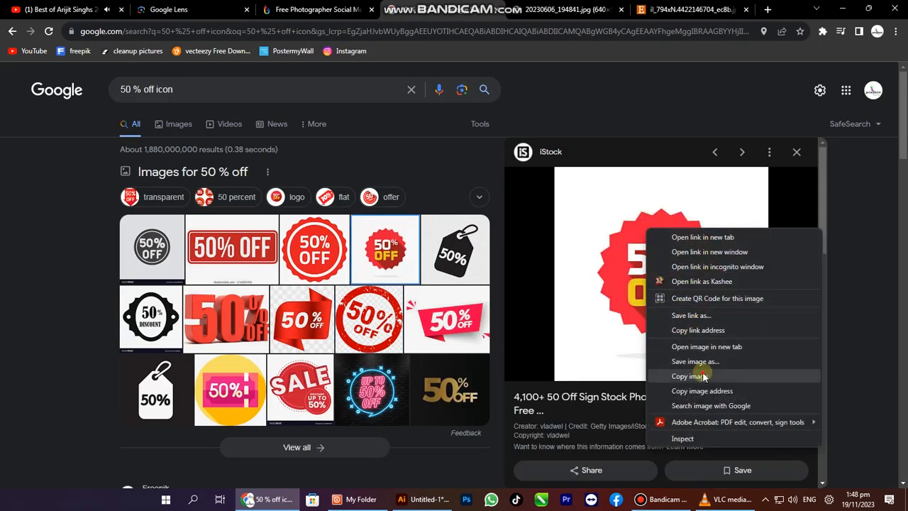
pyautogui.click(688, 376)
pyautogui.hotkey('alt', 'Tab')
pyautogui.hotkey('ctrl', 'v')
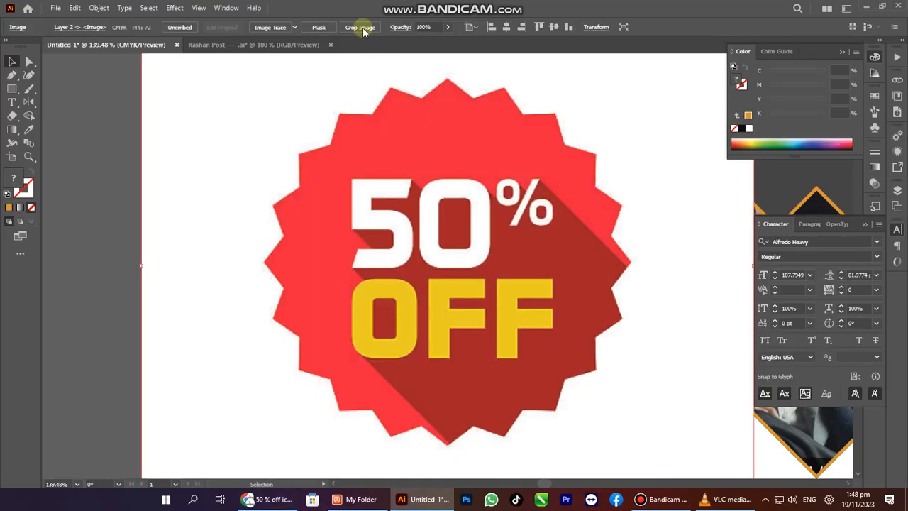
# Image Trace and expand the badge, then delete its white background and black starburst.
pyautogui.click(268, 28)
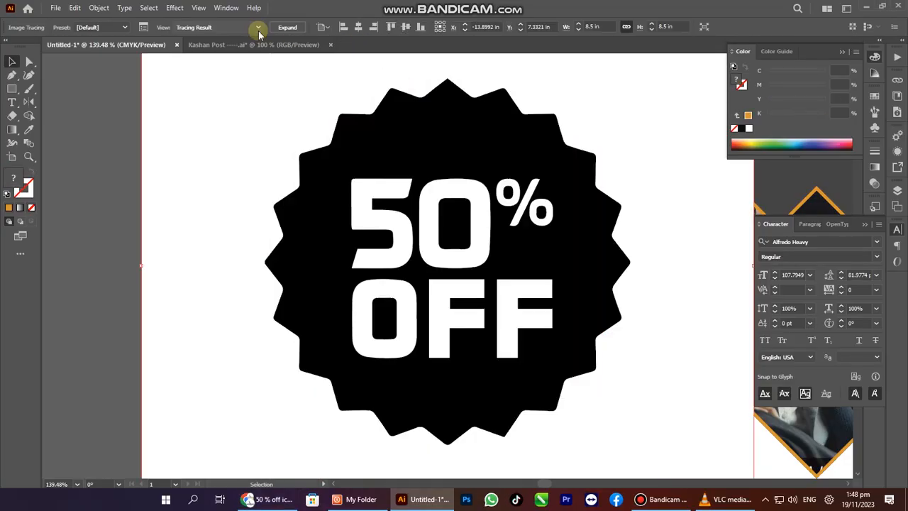
pyautogui.click(302, 29)
pyautogui.keyDown('ctrl'); pyautogui.keyDown('alt'); pyautogui.click(386, 310); pyautogui.keyUp('alt'); pyautogui.keyUp('ctrl')
pyautogui.press('a')
pyautogui.click(229, 259)
pyautogui.click(320, 193)
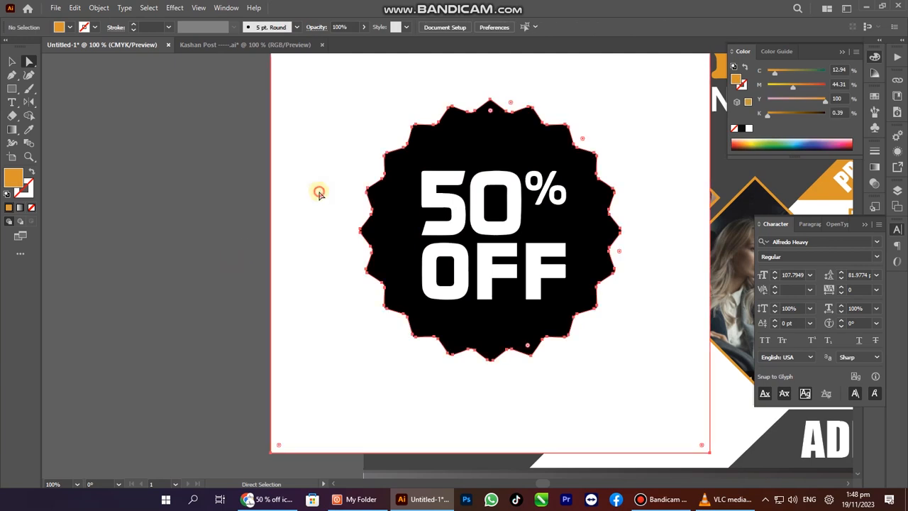
pyautogui.press('Delete')
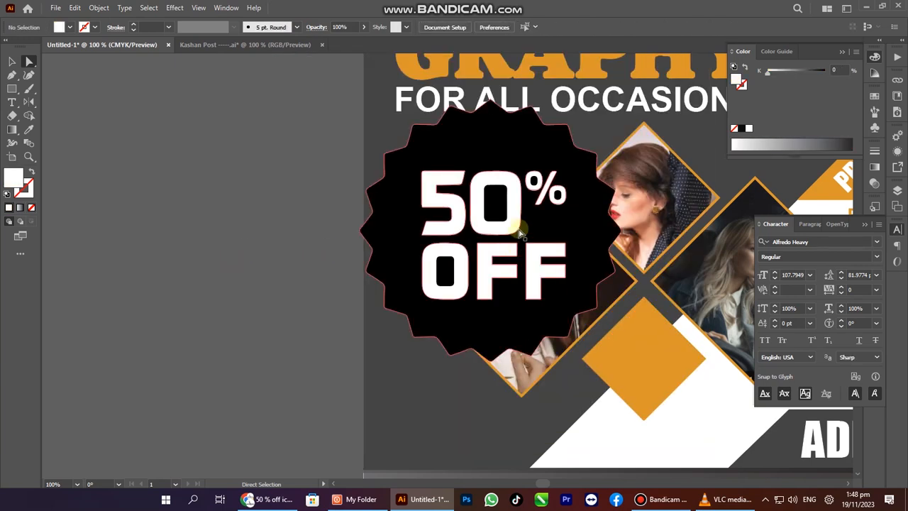
pyautogui.click(561, 224)
pyautogui.press('Delete')
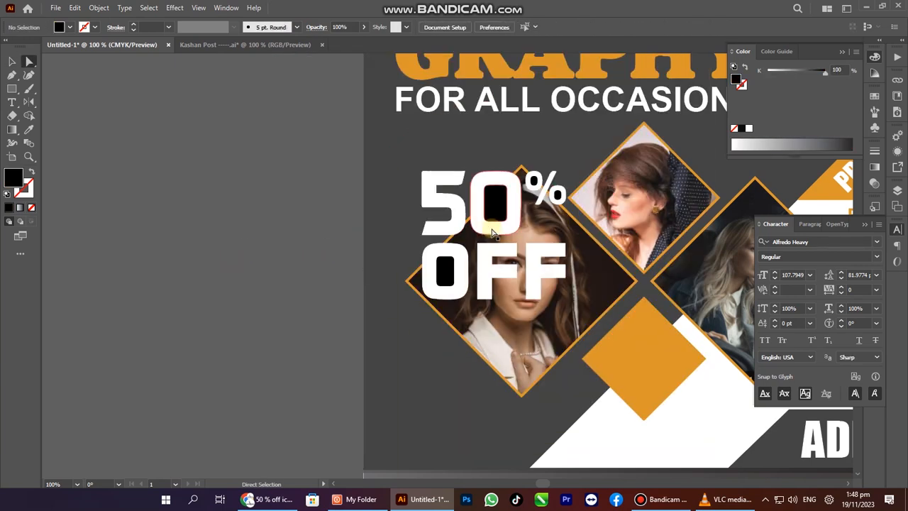
# Move the 50% OFF lettering onto the orange diamond and shrink it to fit.
pyautogui.moveTo(501, 228); pyautogui.dragTo(485, 311)
pyautogui.moveTo(518, 391); pyautogui.dragTo(513, 330)
pyautogui.moveTo(508, 302); pyautogui.dragTo(681, 424)
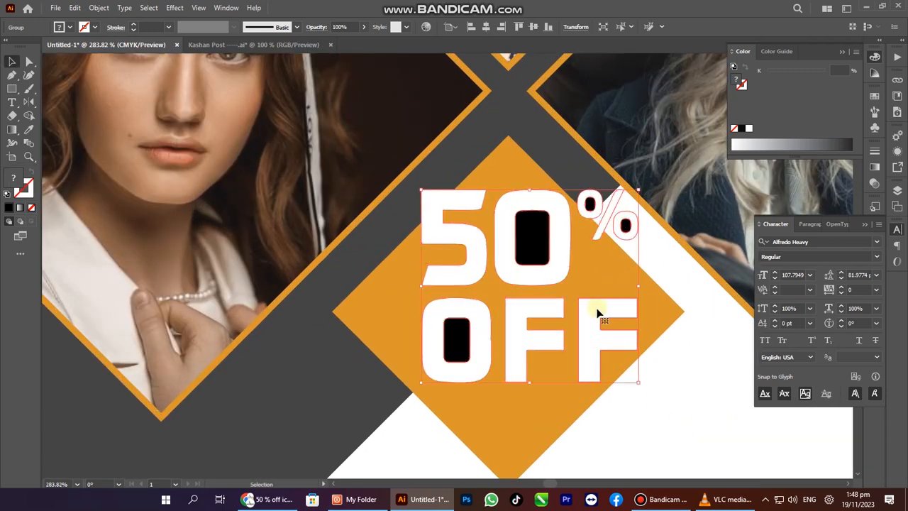
pyautogui.moveTo(527, 191); pyautogui.dragTo(528, 238)
# Centre the 50% OFF lettering horizontally on the orange badge diamond.
pyautogui.keyDown('shift'); pyautogui.click(424, 303); pyautogui.keyUp('shift')
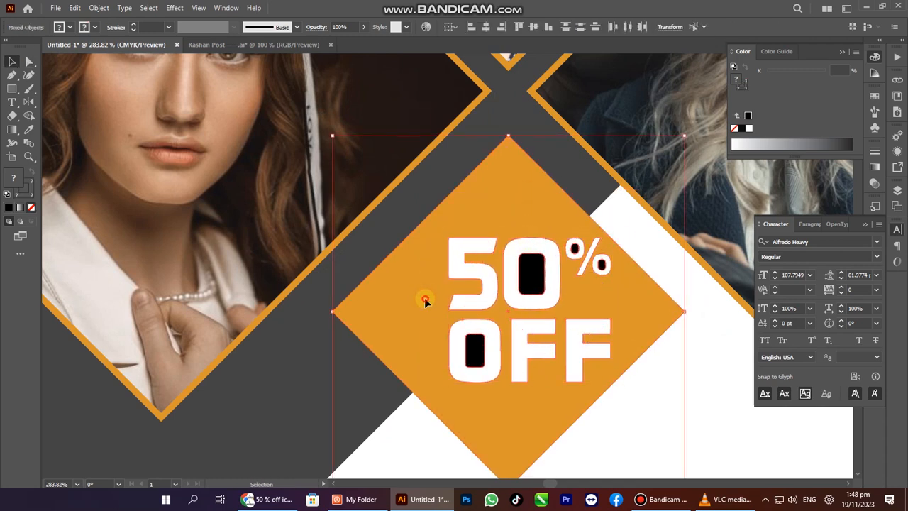
pyautogui.doubleClick(425, 301)
pyautogui.press('Escape')
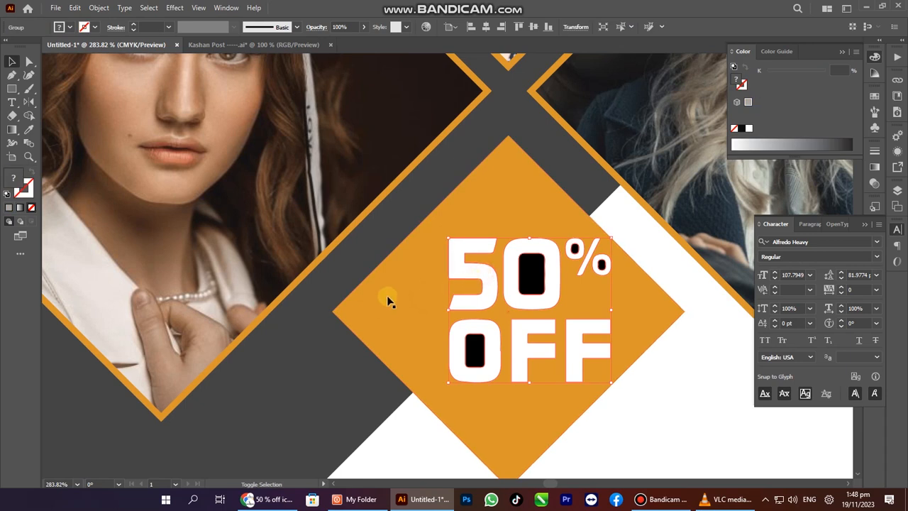
pyautogui.doubleClick(384, 297)
pyautogui.press('Escape')
pyautogui.keyDown('shift'); pyautogui.click(466, 302); pyautogui.keyUp('shift')
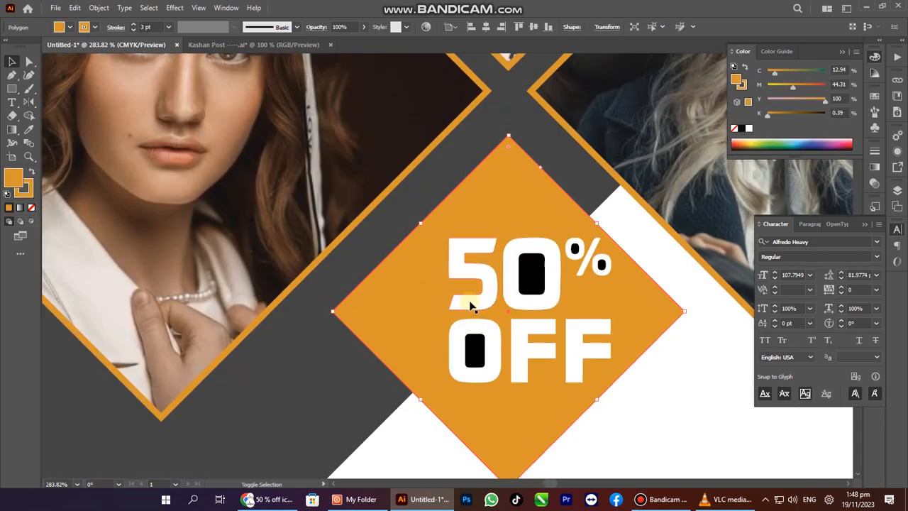
pyautogui.click(477, 310)
pyautogui.keyDown('shift'); pyautogui.click(398, 321); pyautogui.keyUp('shift')
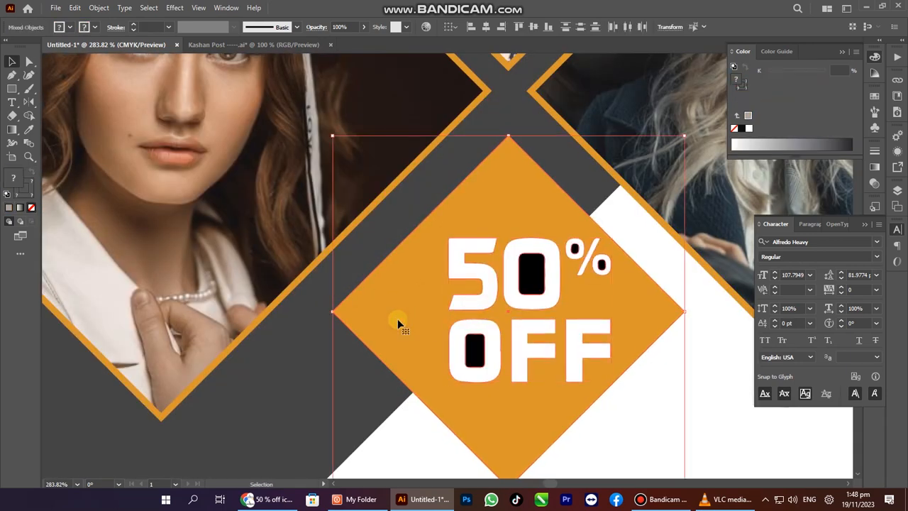
pyautogui.click(486, 28)
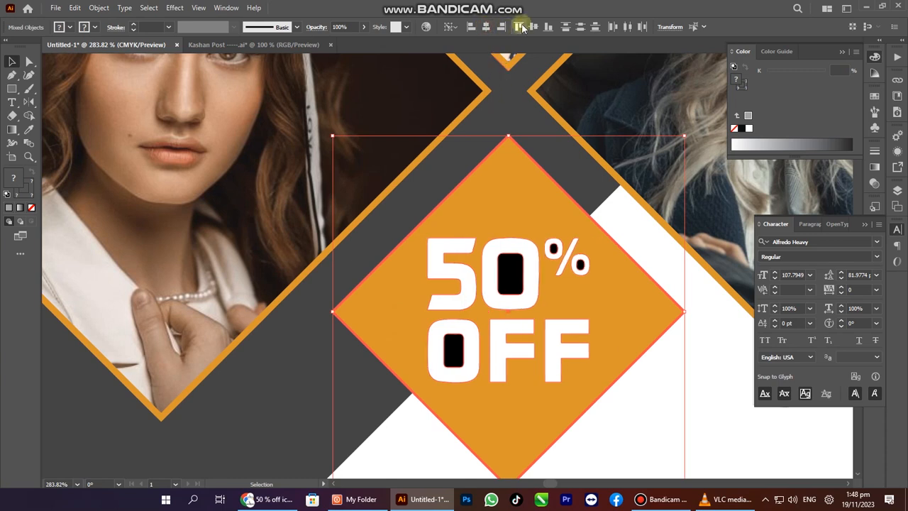
# Delete the black hole shapes inside the 0 and the O of OFF.
pyautogui.click(385, 237)
pyautogui.press('a')
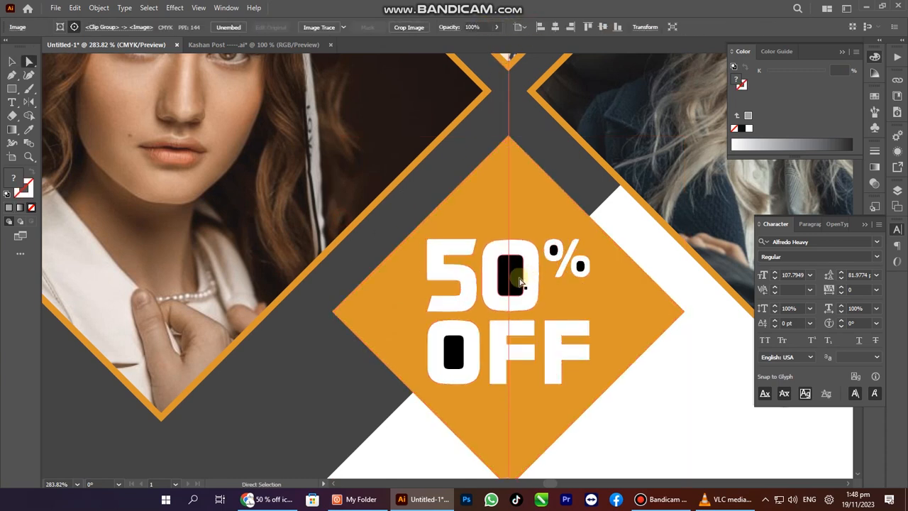
pyautogui.click(506, 298)
pyautogui.keyDown('shift'); pyautogui.click(451, 356); pyautogui.keyUp('shift')
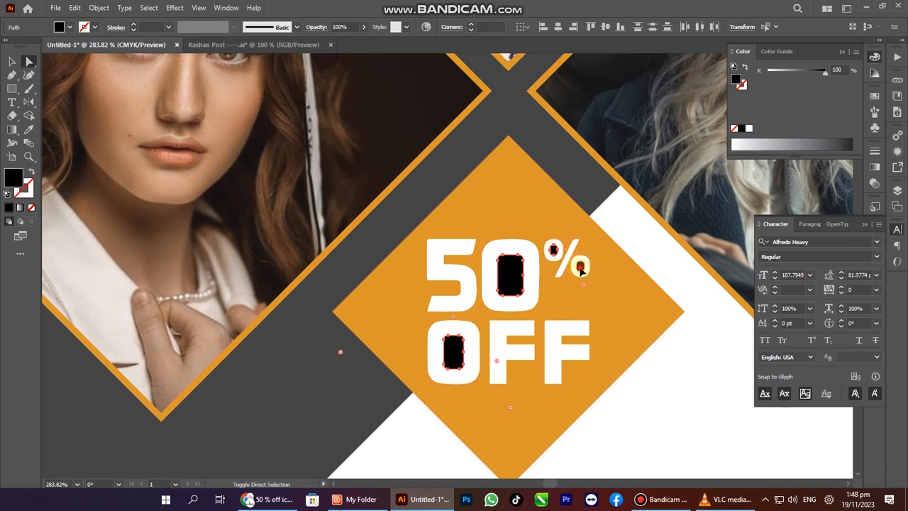
pyautogui.press('Delete')
pyautogui.press('v')
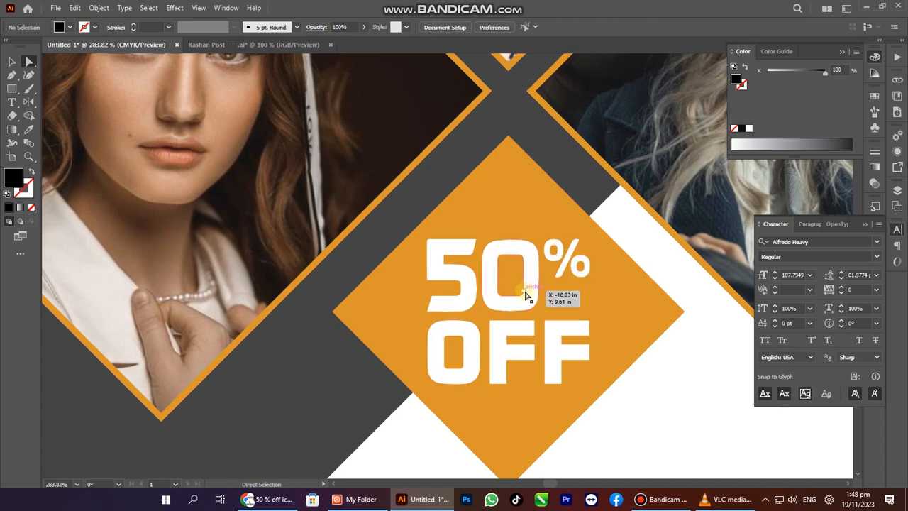
# Round the orange badge diamond's corners with its live corner widget.
pyautogui.click(527, 298)
pyautogui.press('a')
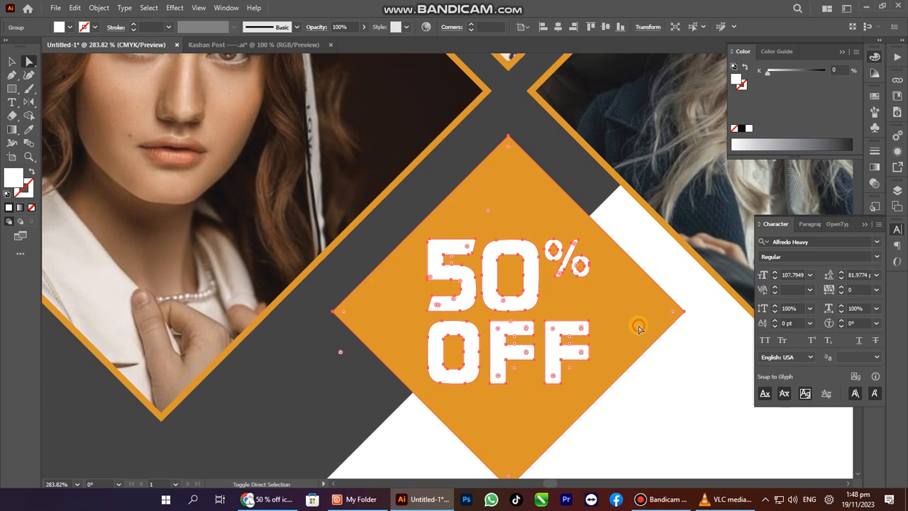
pyautogui.press('v')
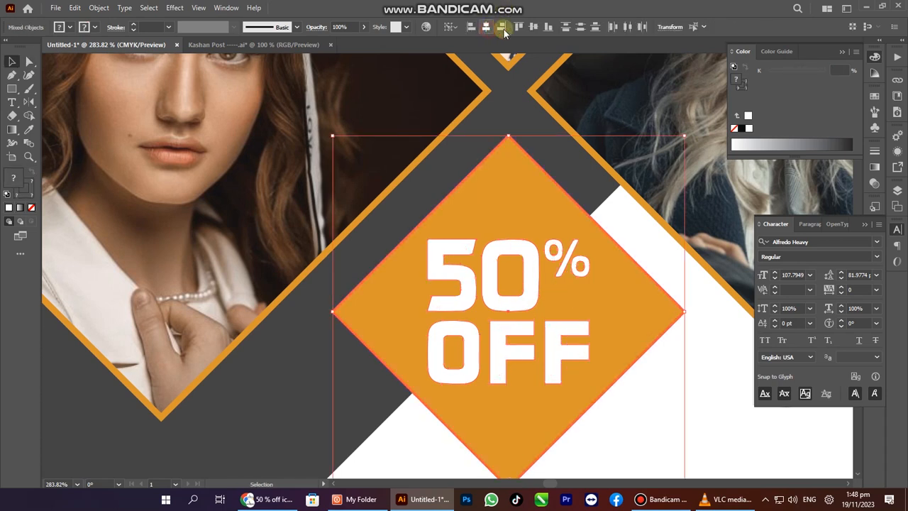
pyautogui.click(340, 348)
pyautogui.press('a')
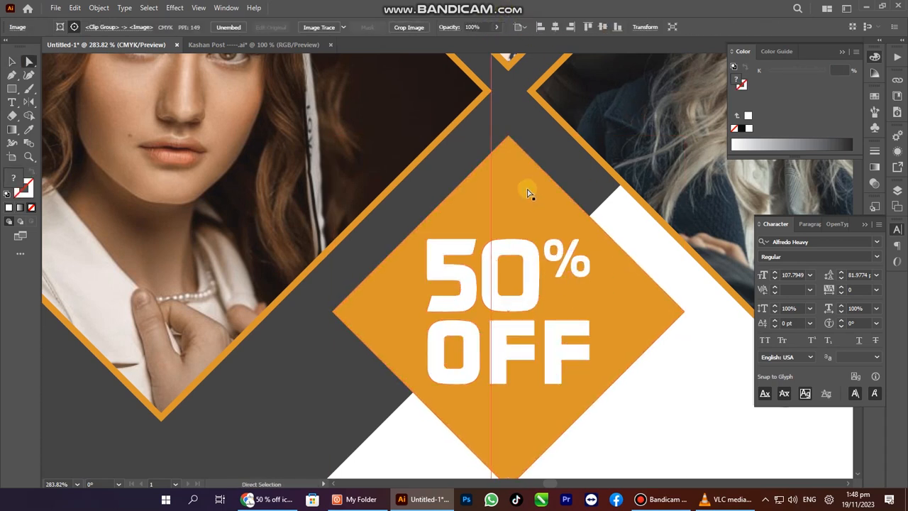
pyautogui.click(525, 188)
pyautogui.moveTo(510, 149); pyautogui.dragTo(508, 163)
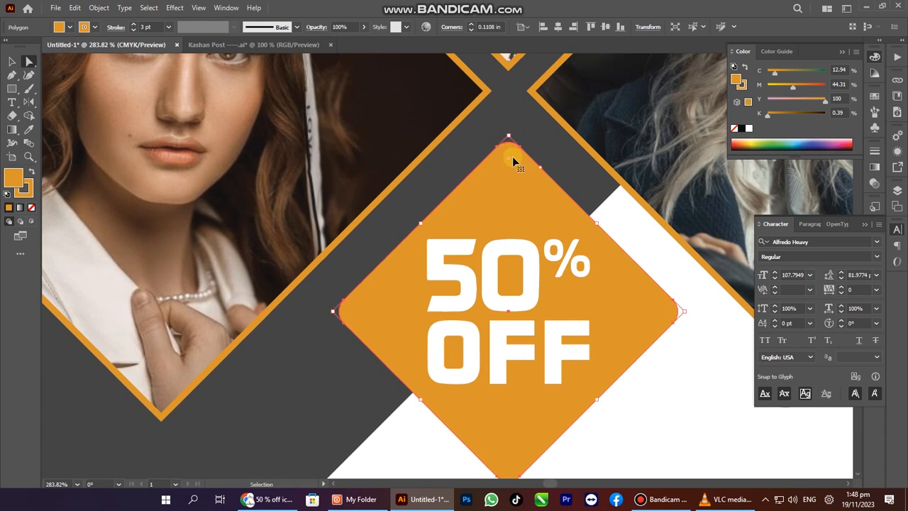
pyautogui.hotkey('ctrl', '0')
pyautogui.click(197, 291)
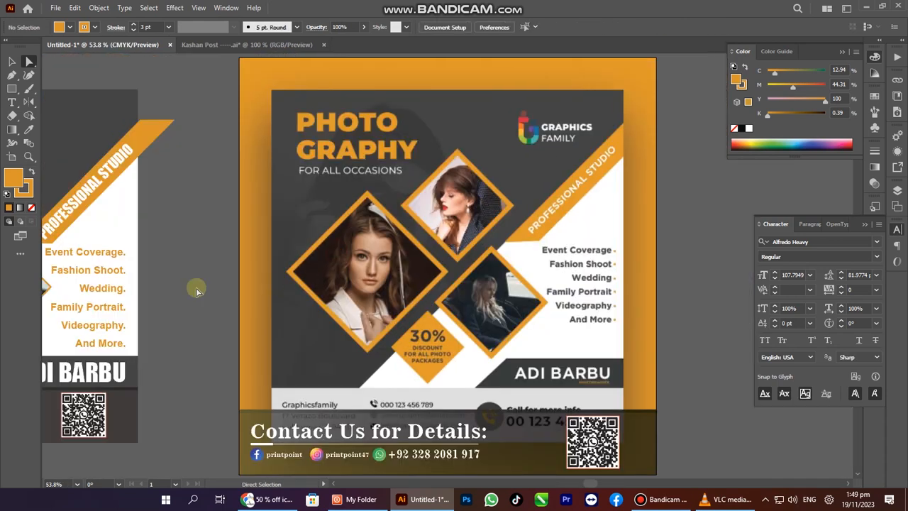
# Draw a white-filled square over the left flyer matching its edges.
pyautogui.moveTo(409, 237); pyautogui.dragTo(606, 237)
pyautogui.press('Tab')
pyautogui.moveTo(142, 218); pyautogui.dragTo(447, 254)
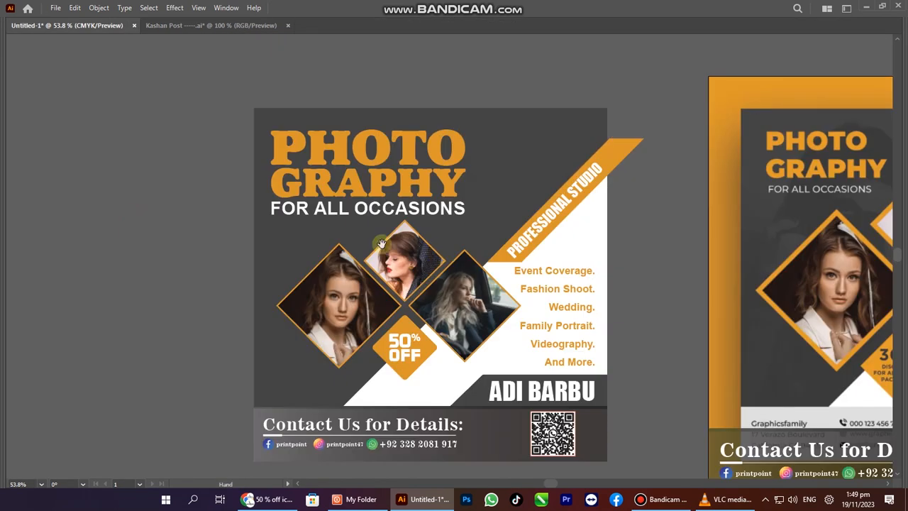
pyautogui.press('F6')
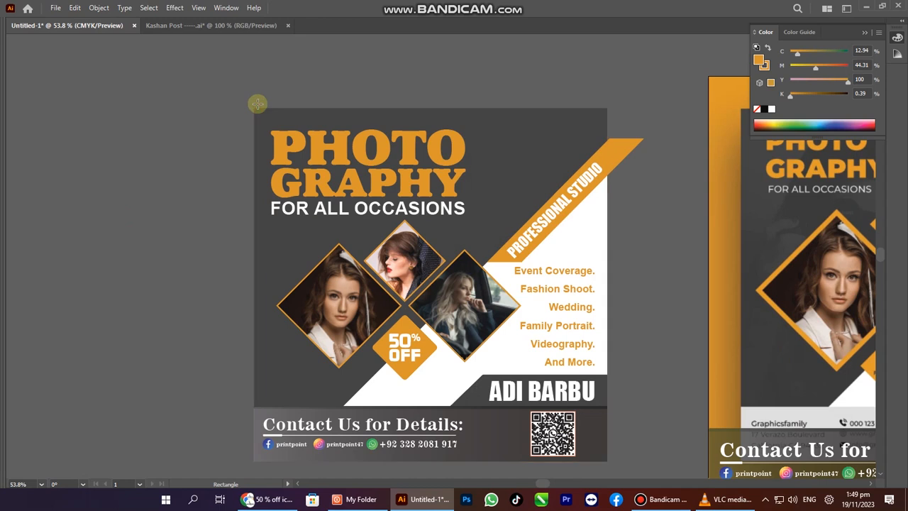
pyautogui.moveTo(254, 107)
pyautogui.mouseDown()
pyautogui.moveTo(535, 410)
pyautogui.moveTo(588, 461)
pyautogui.moveTo(603, 462)
pyautogui.moveTo(602, 440)
pyautogui.moveTo(603, 450)
pyautogui.mouseUp()
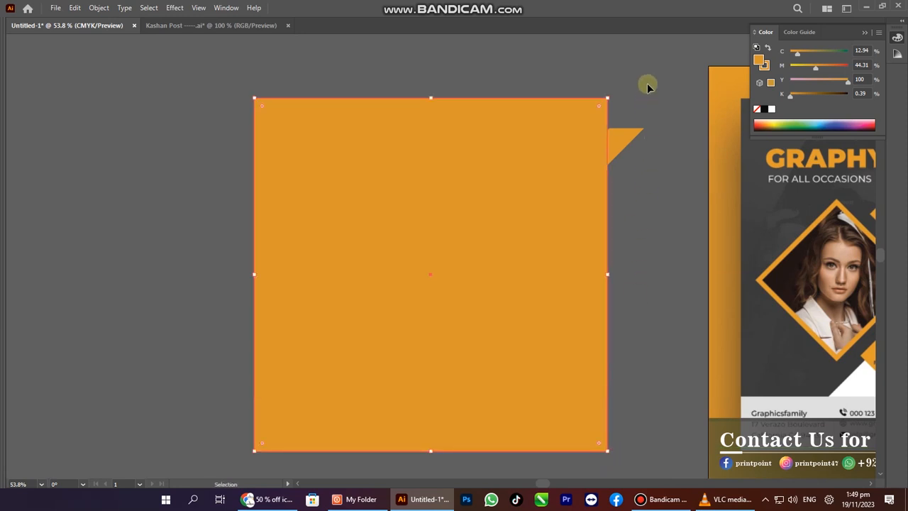
pyautogui.press('d')
# Select all the flyer artwork and make a clipping mask from the square.
pyautogui.hotkey('ctrl', 'a')
pyautogui.scroll(-1, 209, 476)
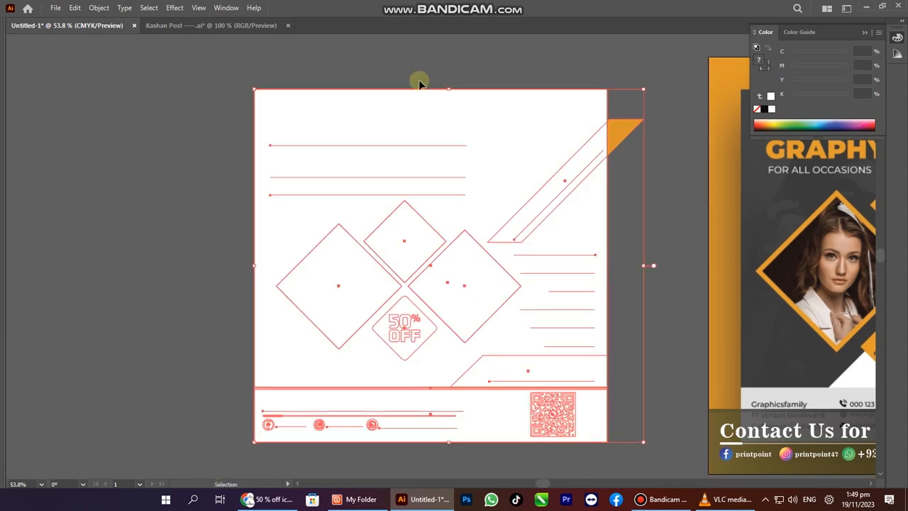
pyautogui.rightClick(420, 85)
pyautogui.click(434, 239)
pyautogui.click(201, 216)
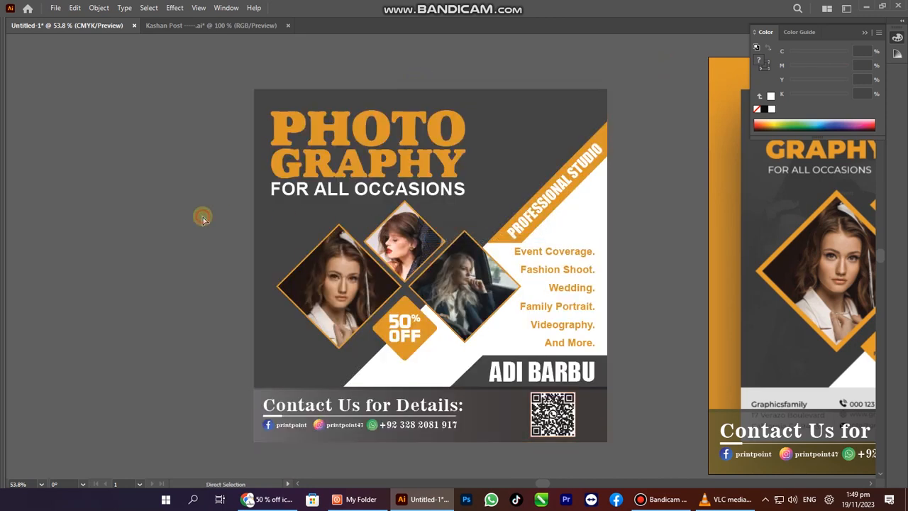
pyautogui.scroll(-2, 475, 240)
pyautogui.moveTo(473, 239); pyautogui.dragTo(412, 226)
pyautogui.click(23, 312)
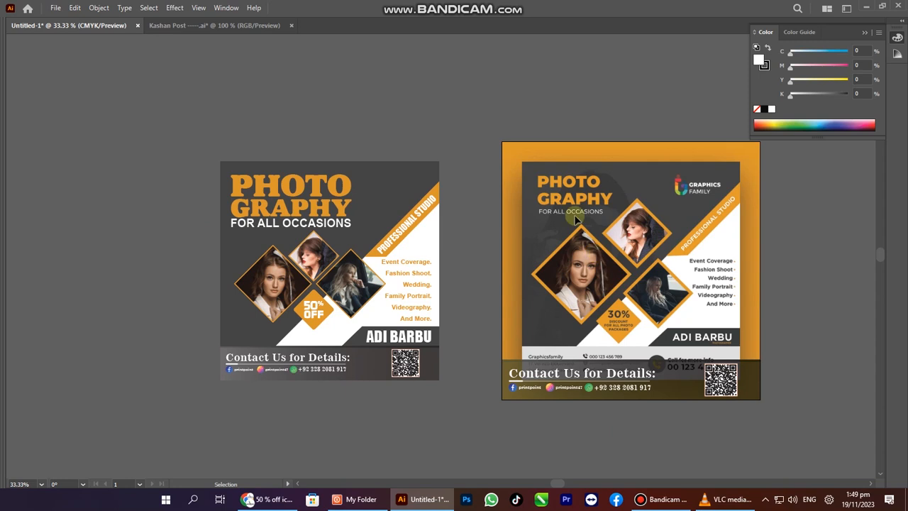
# Hide Layer 1 with the reference flyer and delete the leftover footer bar with its QR code.
pyautogui.press('Tab')
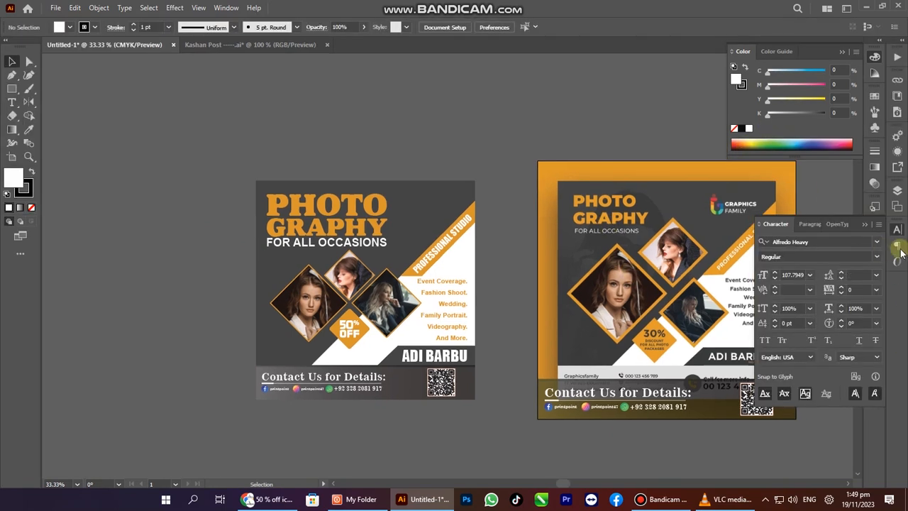
pyautogui.click(898, 193)
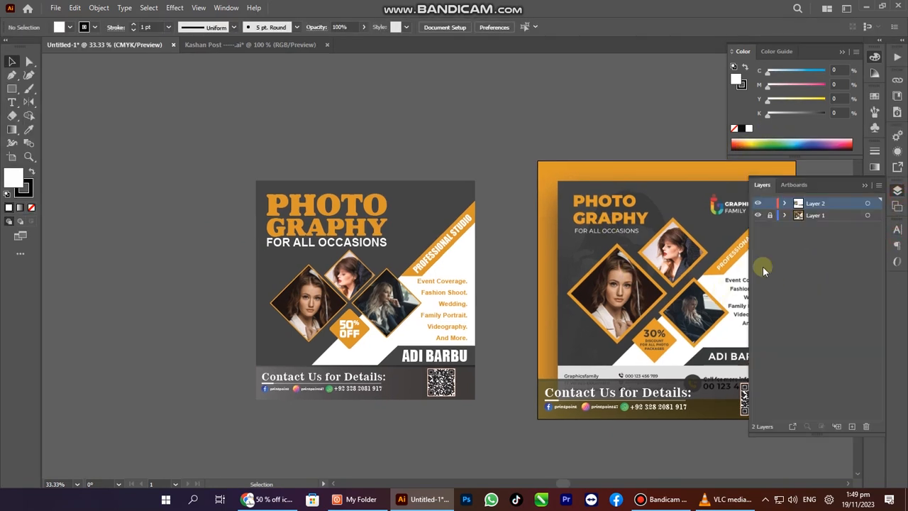
pyautogui.click(758, 215)
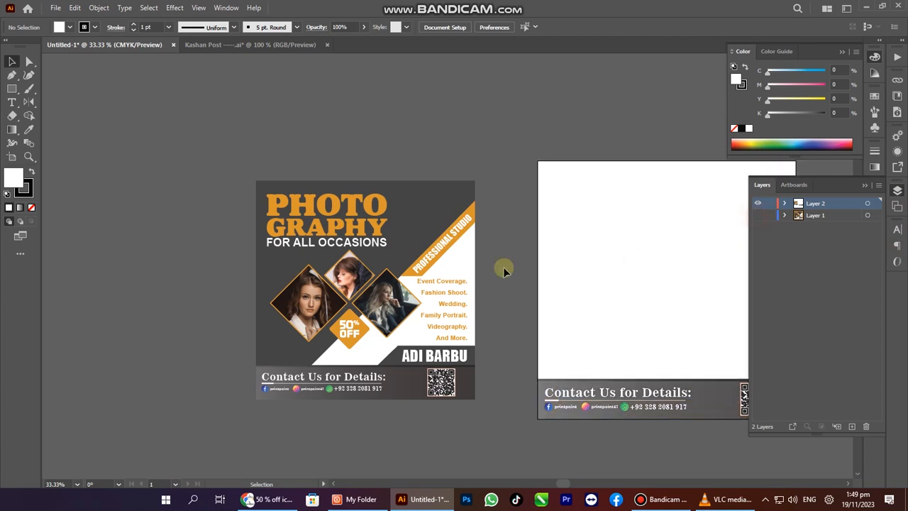
pyautogui.click(573, 409)
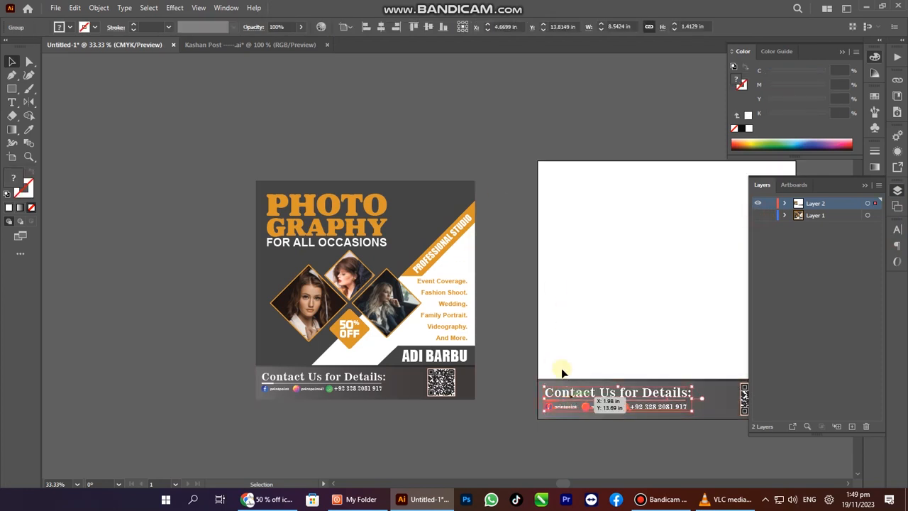
pyautogui.moveTo(527, 352); pyautogui.dragTo(778, 422)
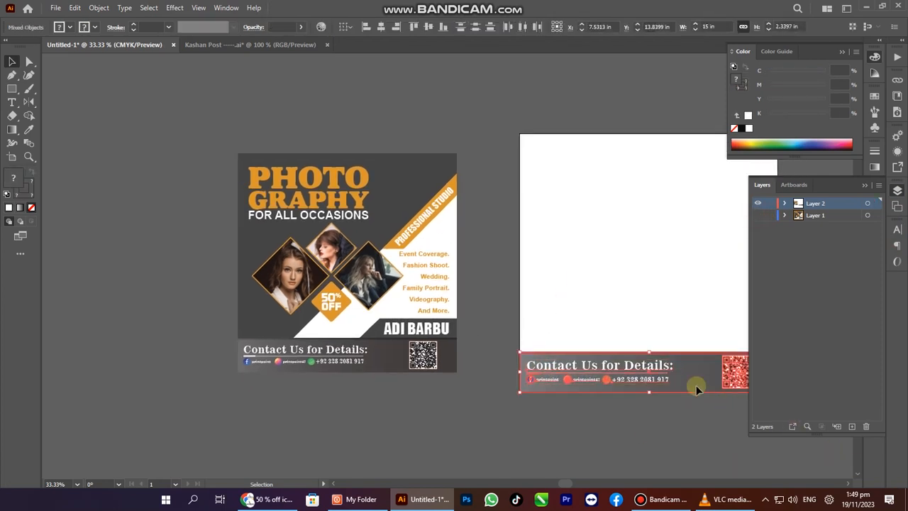
pyautogui.press('Delete')
# Centre the new flyer on the right artboard and scale it up to fill the artboard.
pyautogui.moveTo(492, 105); pyautogui.dragTo(89, 448)
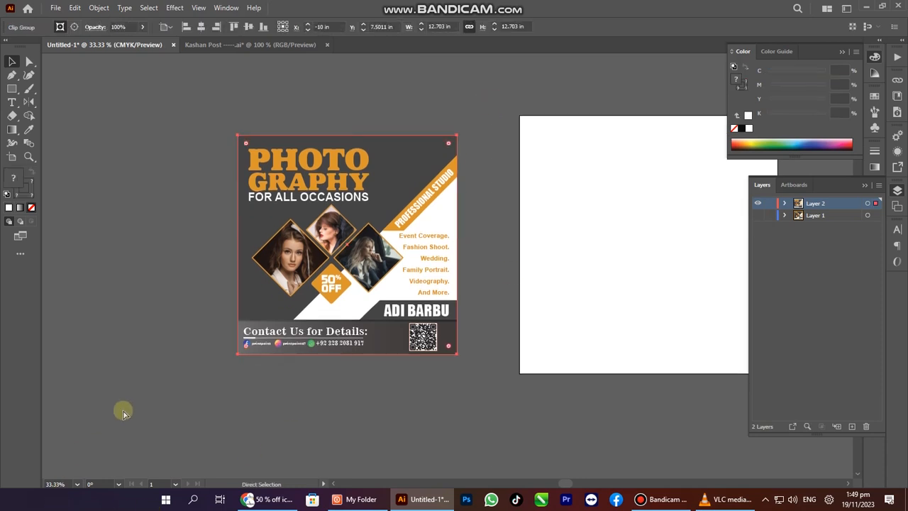
pyautogui.click(202, 27)
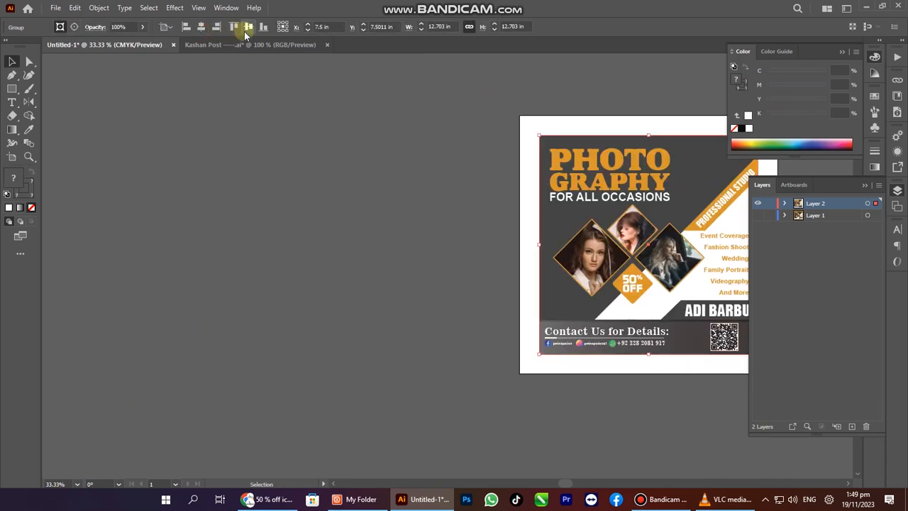
pyautogui.press('Tab')
pyautogui.hotkey('ctrl', '0')
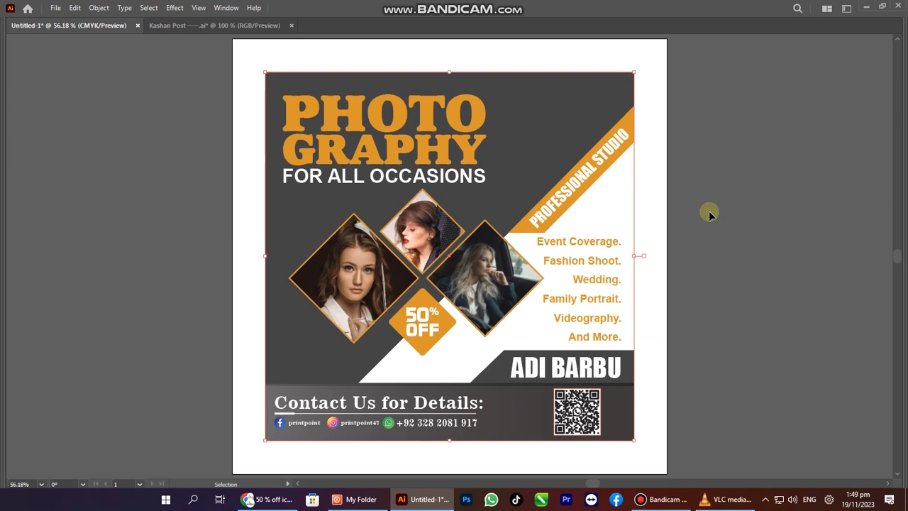
pyautogui.moveTo(635, 255); pyautogui.dragTo(671, 260)
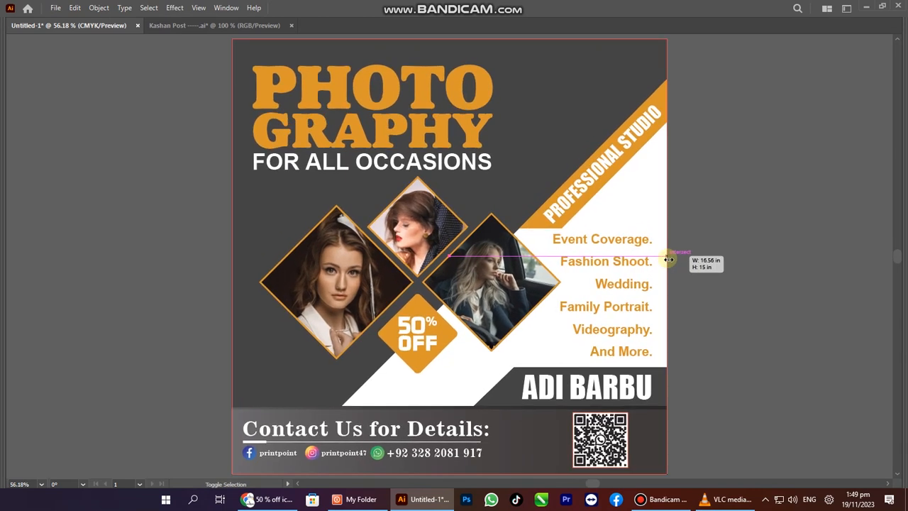
pyautogui.click(724, 251)
pyautogui.press('f')
pyautogui.press('f')
pyautogui.hotkey('ctrl', '0')
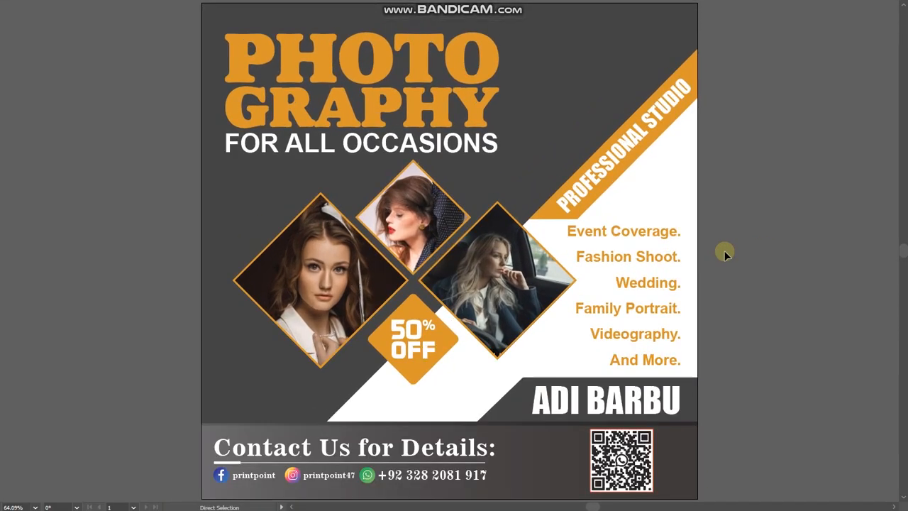